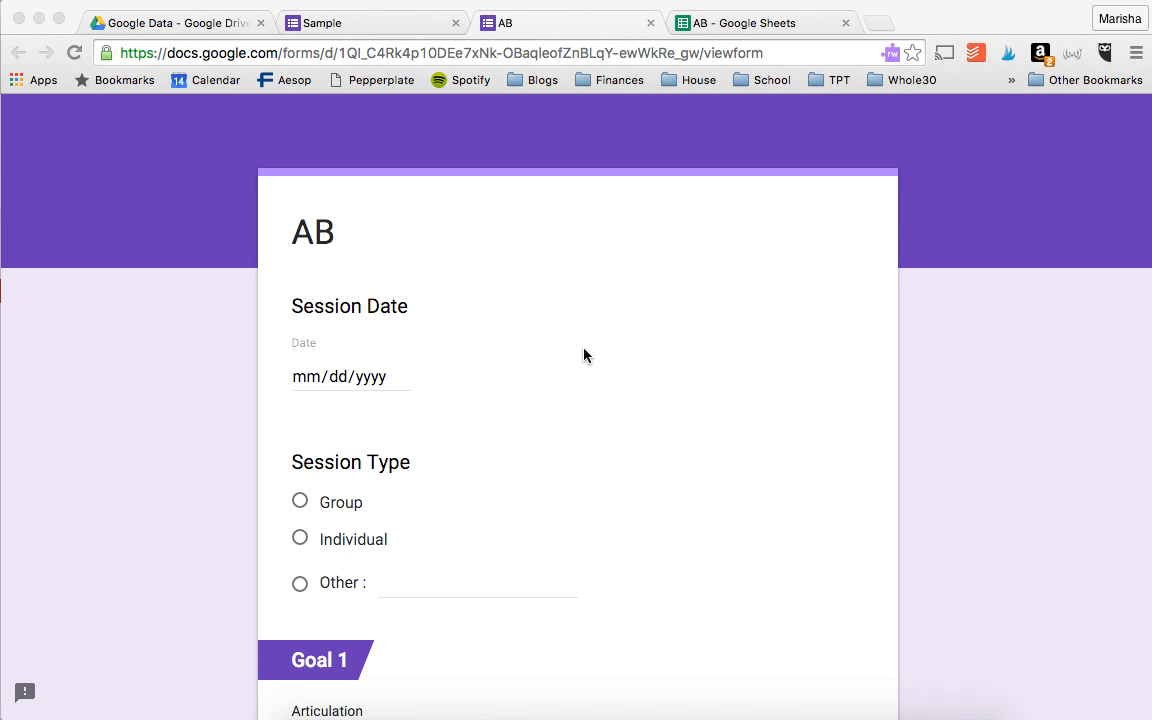
# - Review the AB form's session date, session type and goal questions from start to end
pyautogui.scroll(-4, 618, 315)
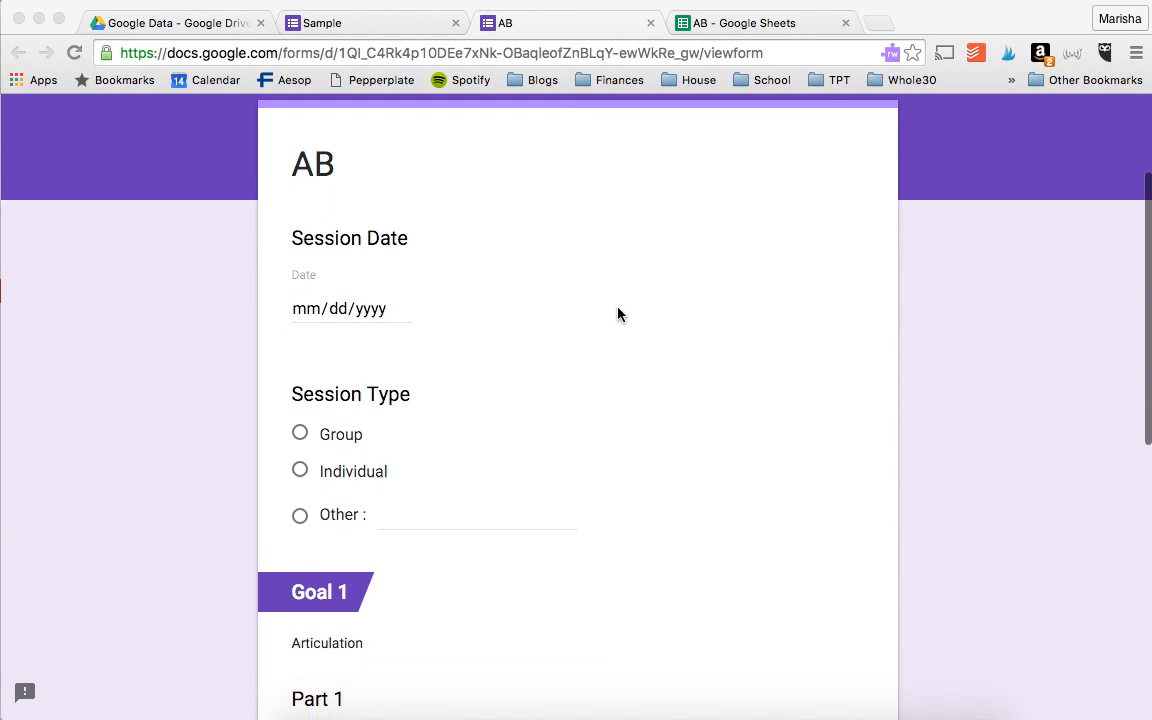
pyautogui.scroll(2, 618, 315)
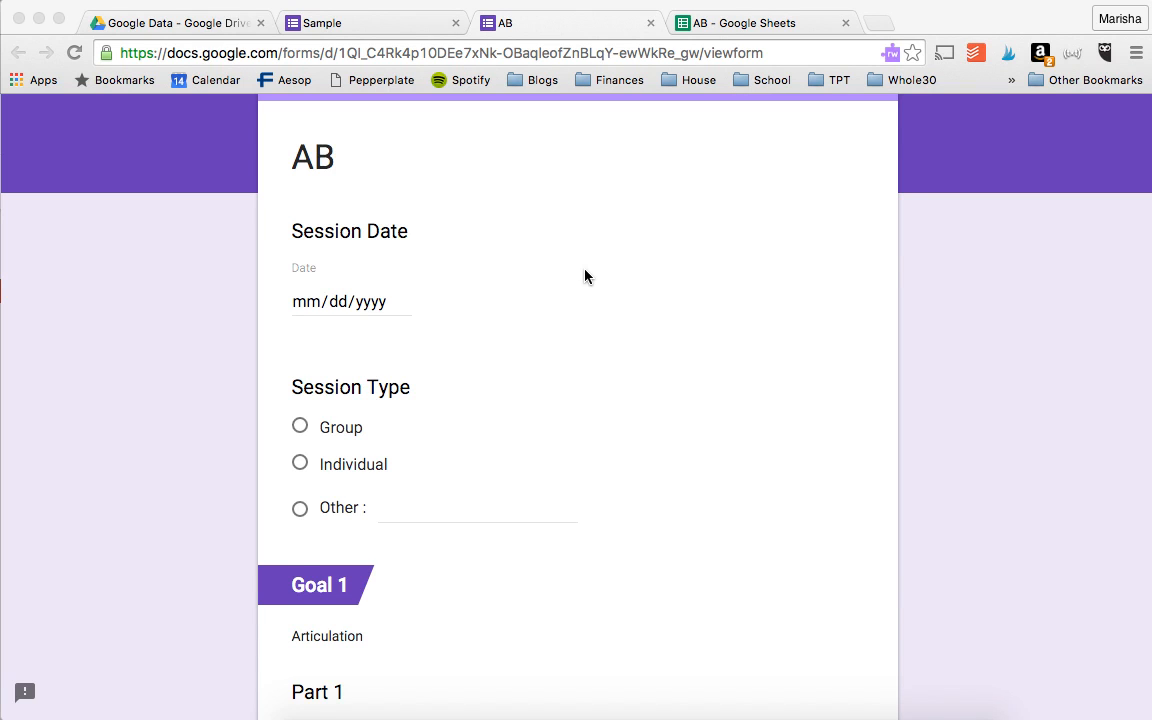
pyautogui.scroll(-1, 635, 268)
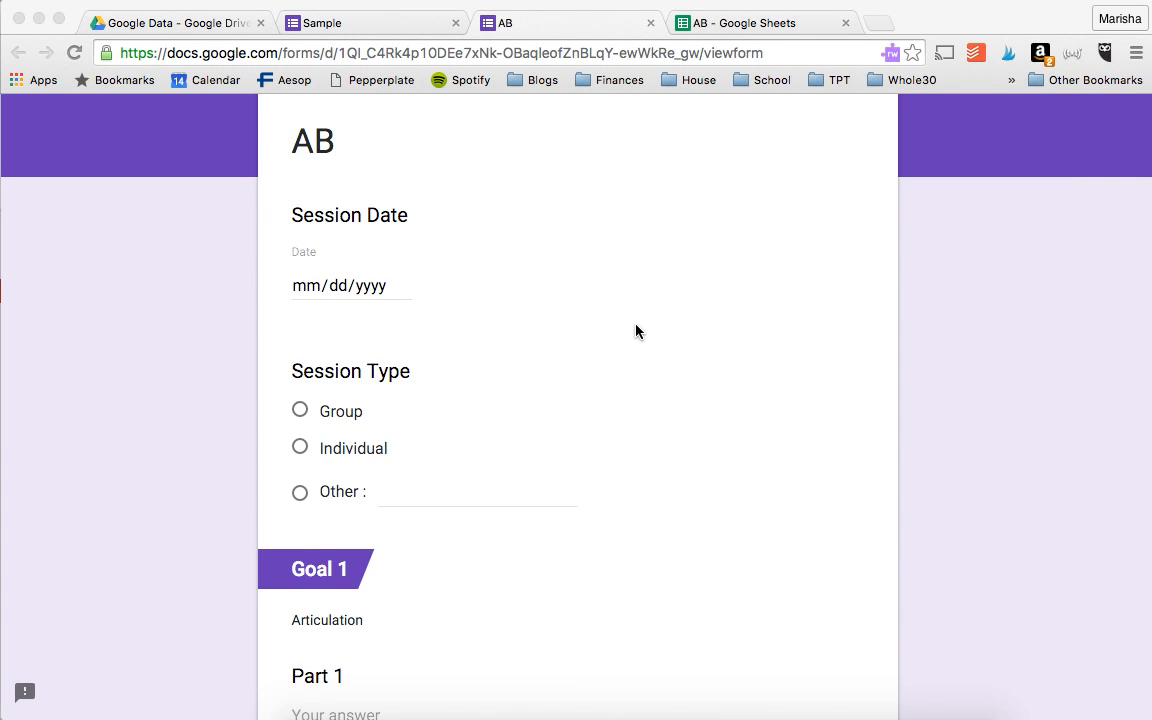
pyautogui.scroll(-4, 640, 328)
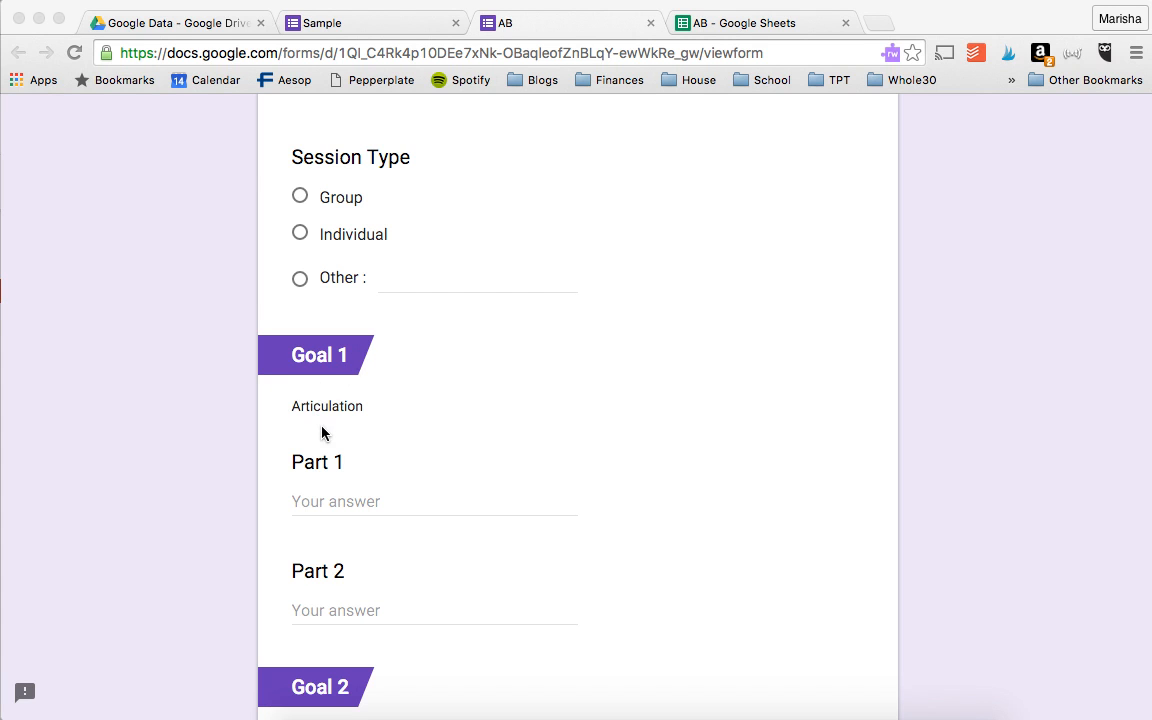
pyautogui.scroll(-5, 479, 444)
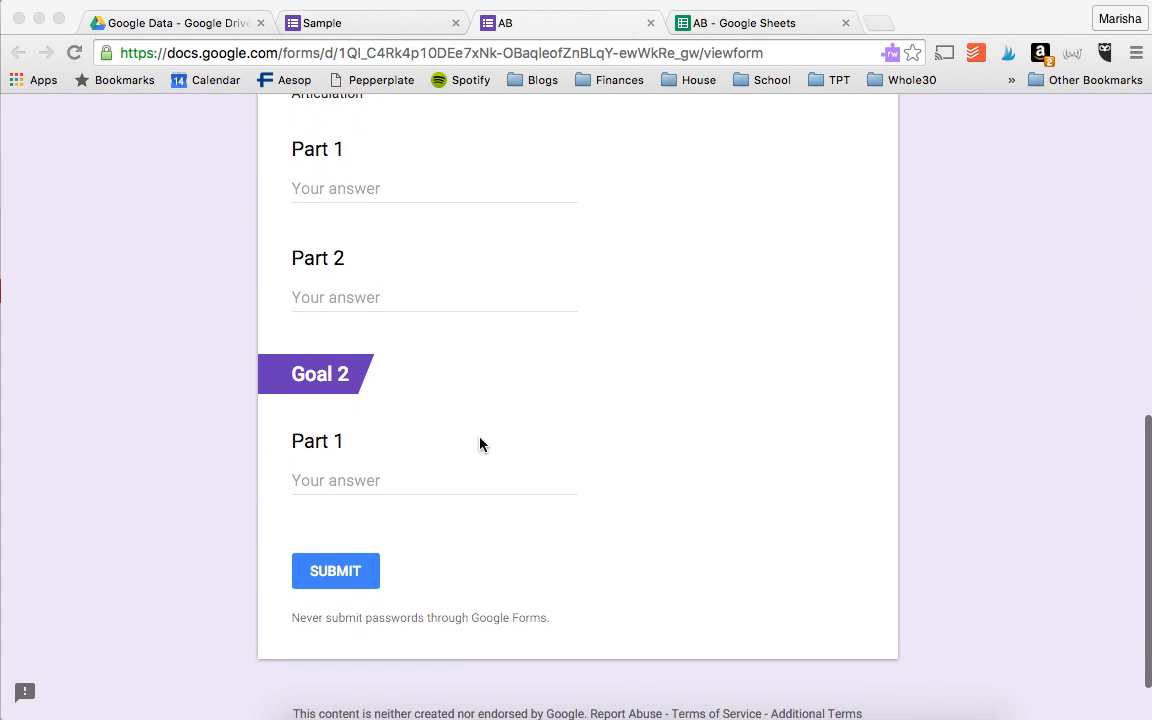
pyautogui.scroll(-1, 479, 444)
pyautogui.scroll(4, 479, 444)
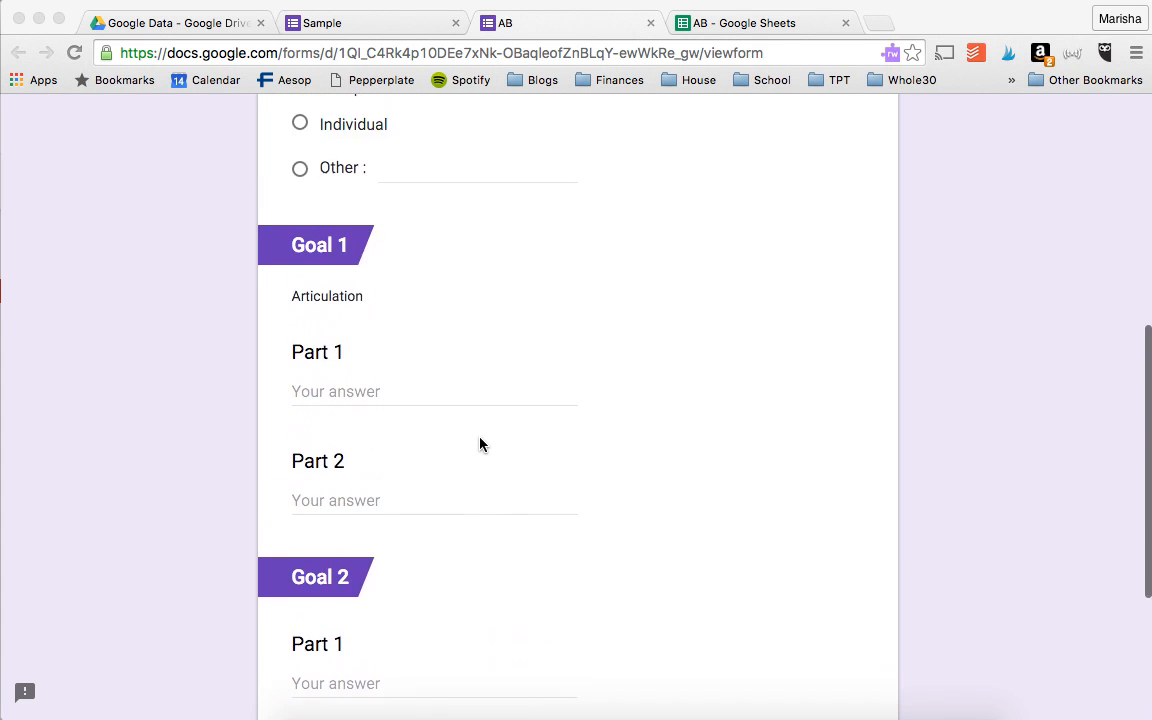
pyautogui.scroll(6, 479, 444)
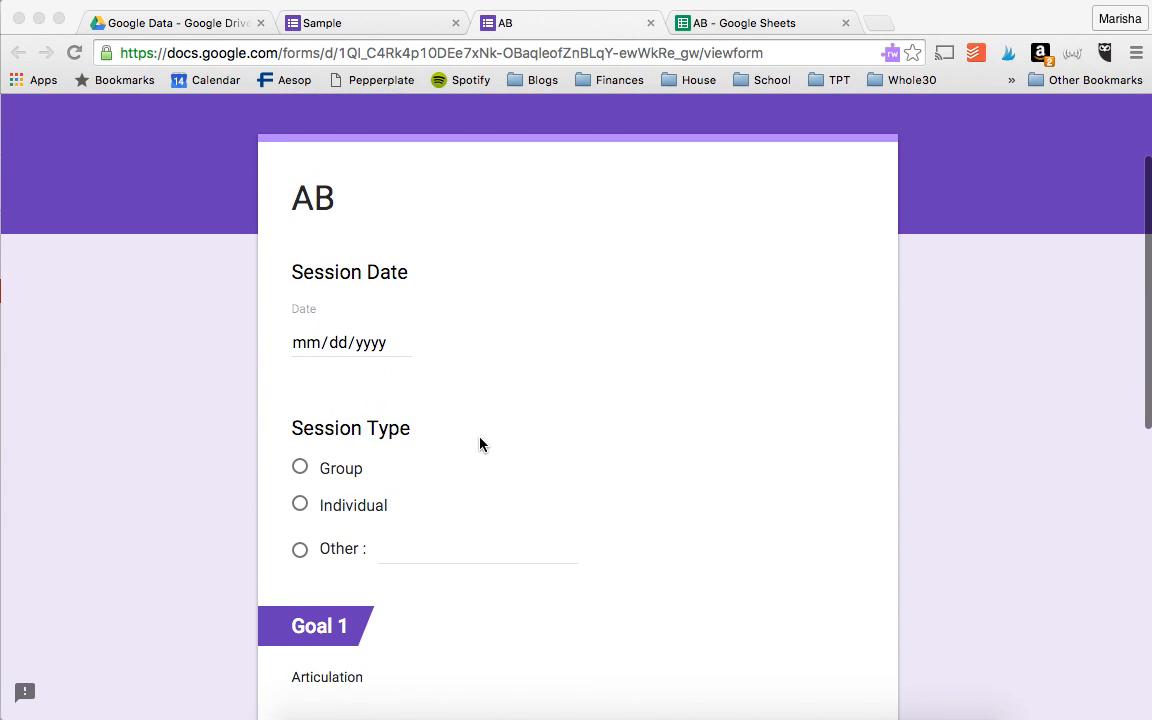
# - Examine the Sample form's session type options, goal sections and comments section
pyautogui.click(361, 23)
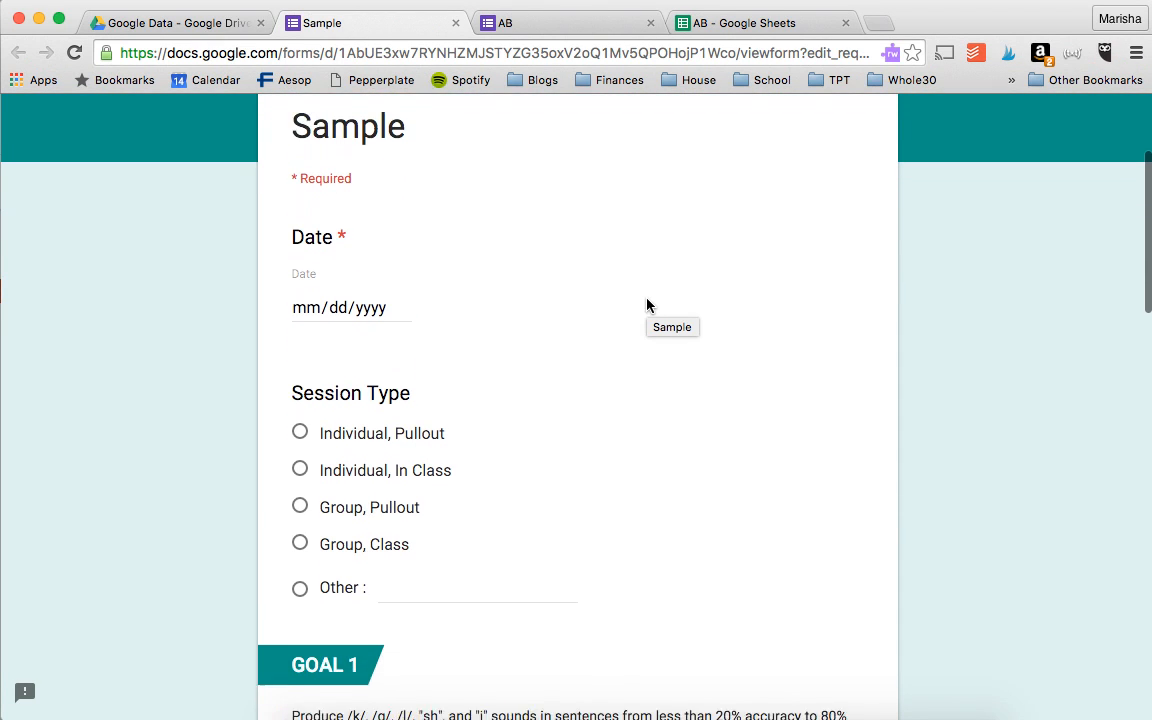
pyautogui.scroll(-1, 647, 305)
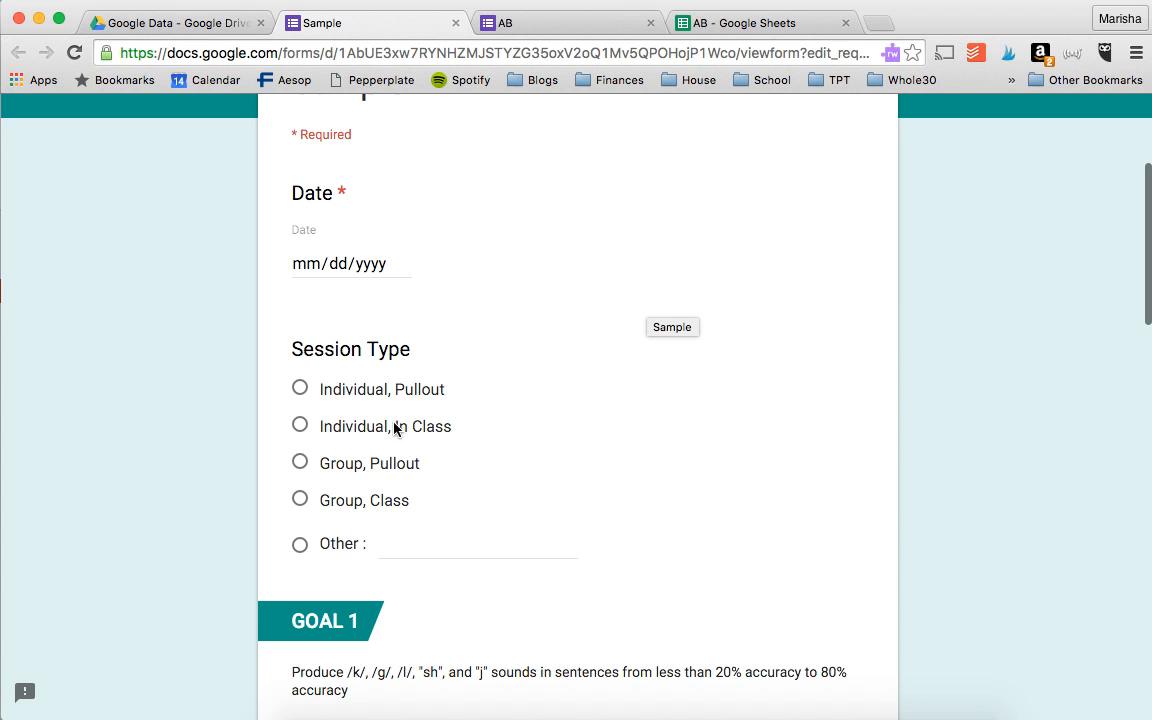
pyautogui.scroll(-5, 638, 440)
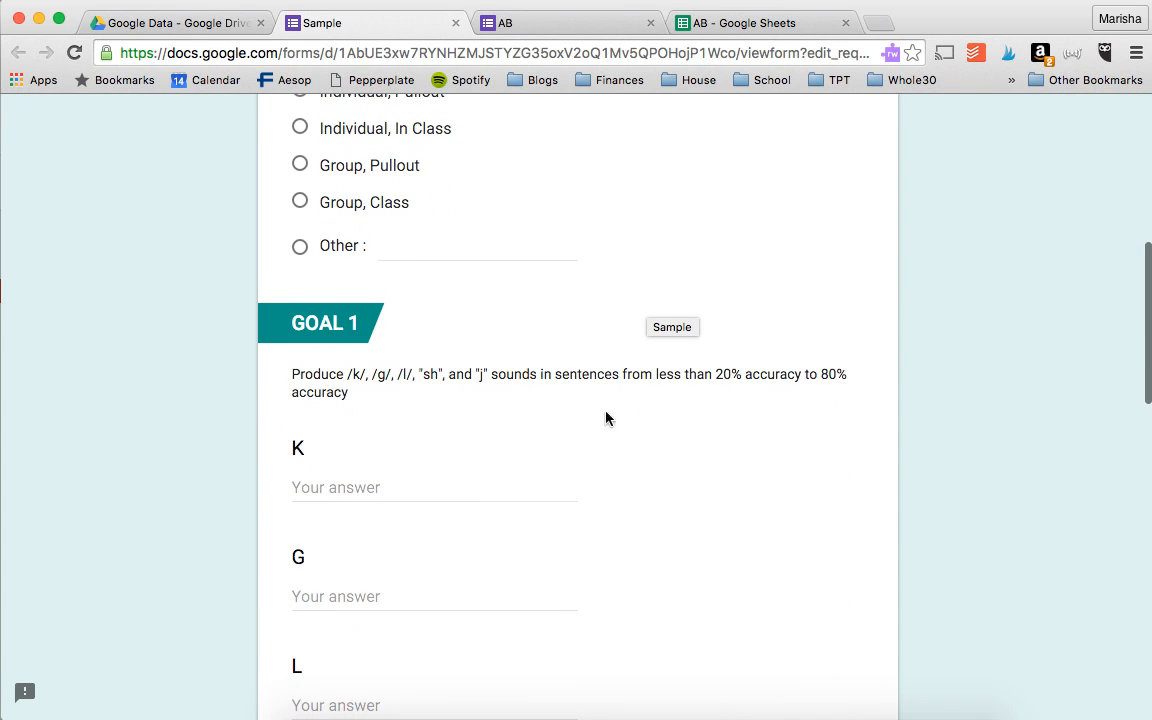
pyautogui.scroll(-4, 704, 425)
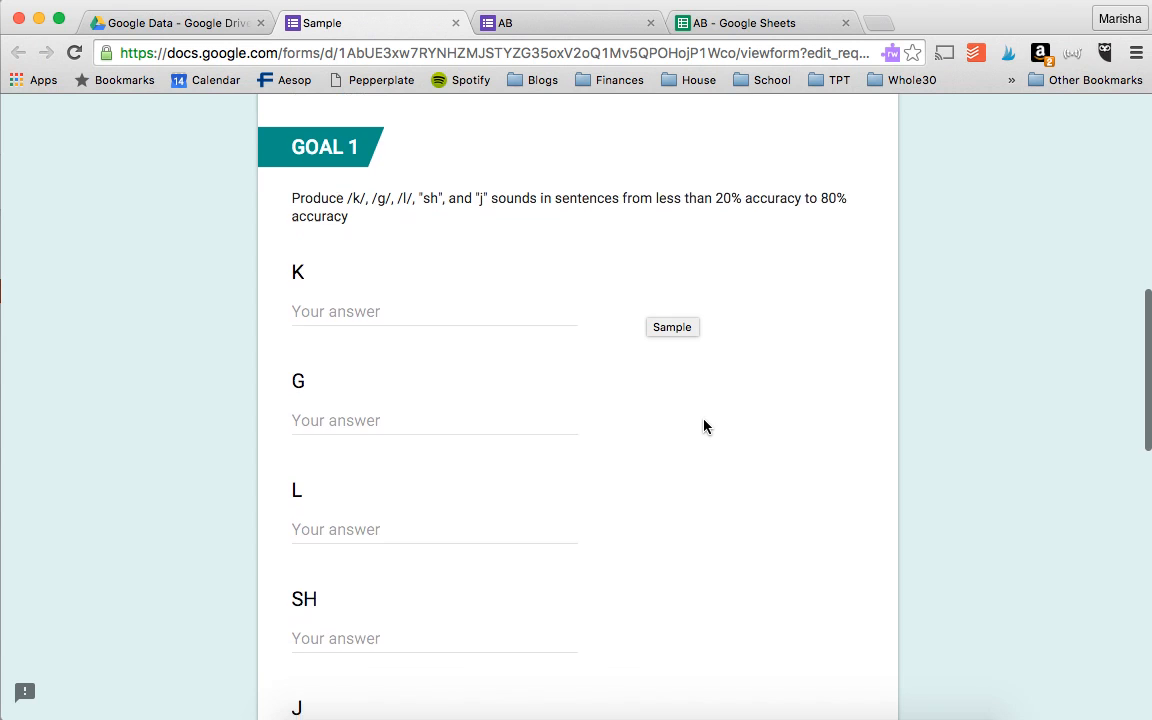
pyautogui.scroll(-6, 704, 427)
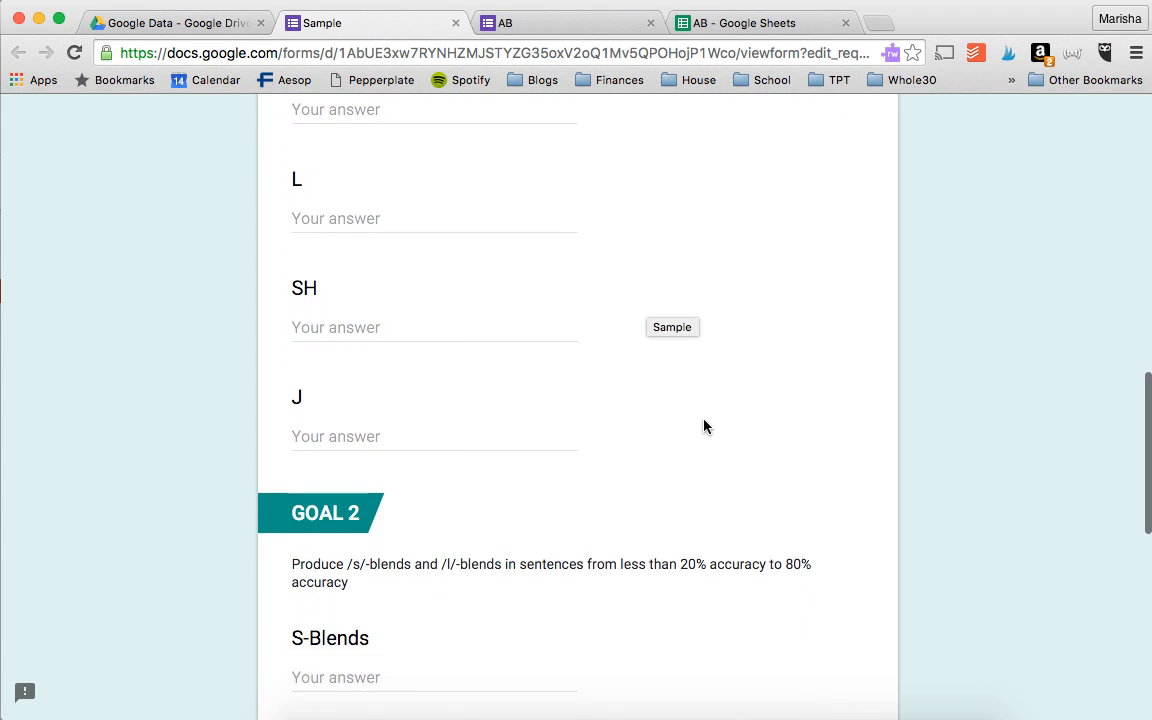
pyautogui.scroll(-2, 704, 427)
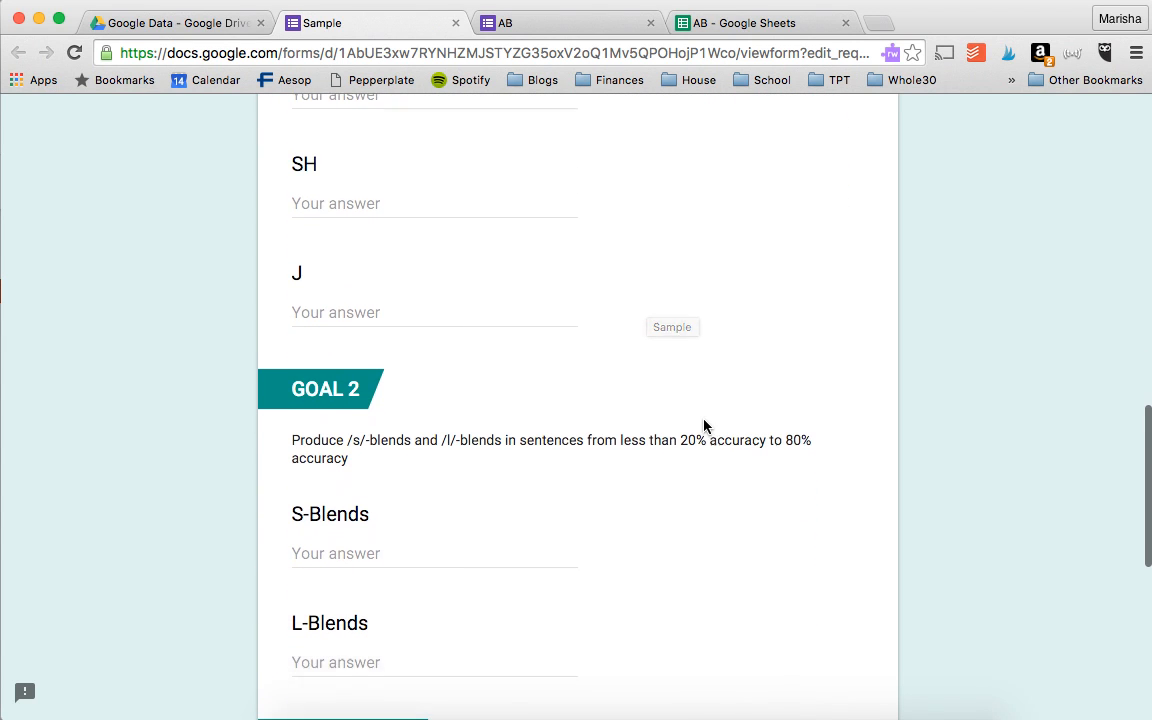
pyautogui.scroll(-1, 704, 426)
pyautogui.scroll(-4, 704, 427)
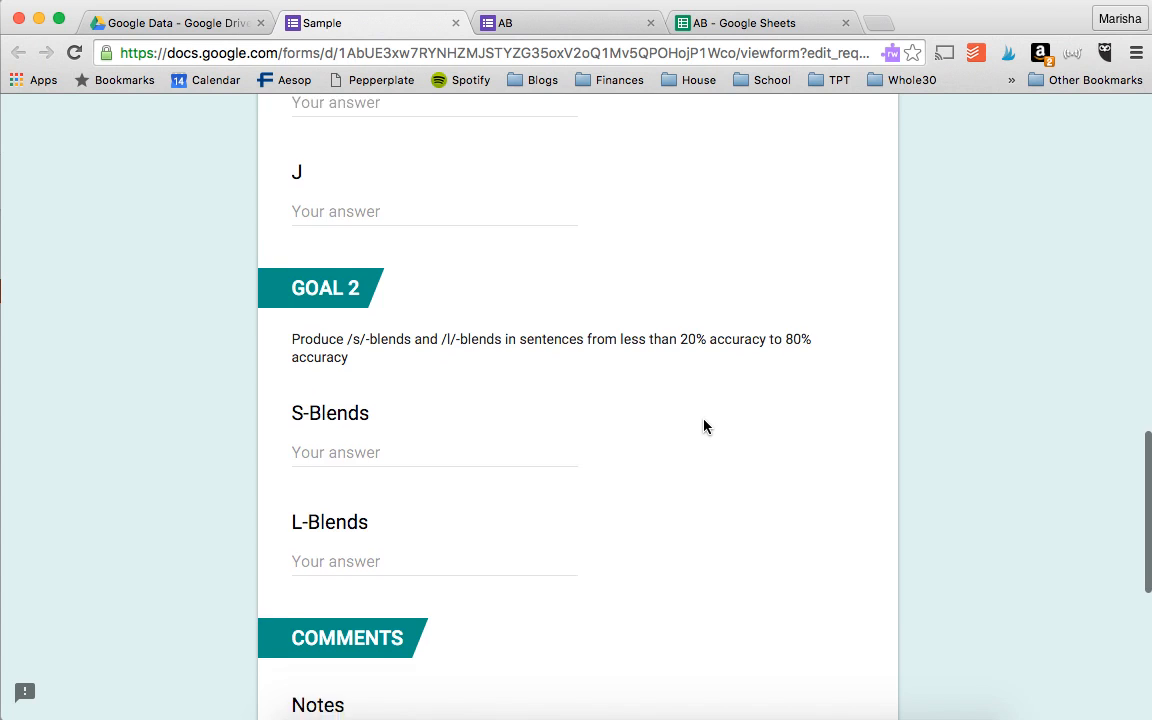
pyautogui.scroll(-3, 704, 427)
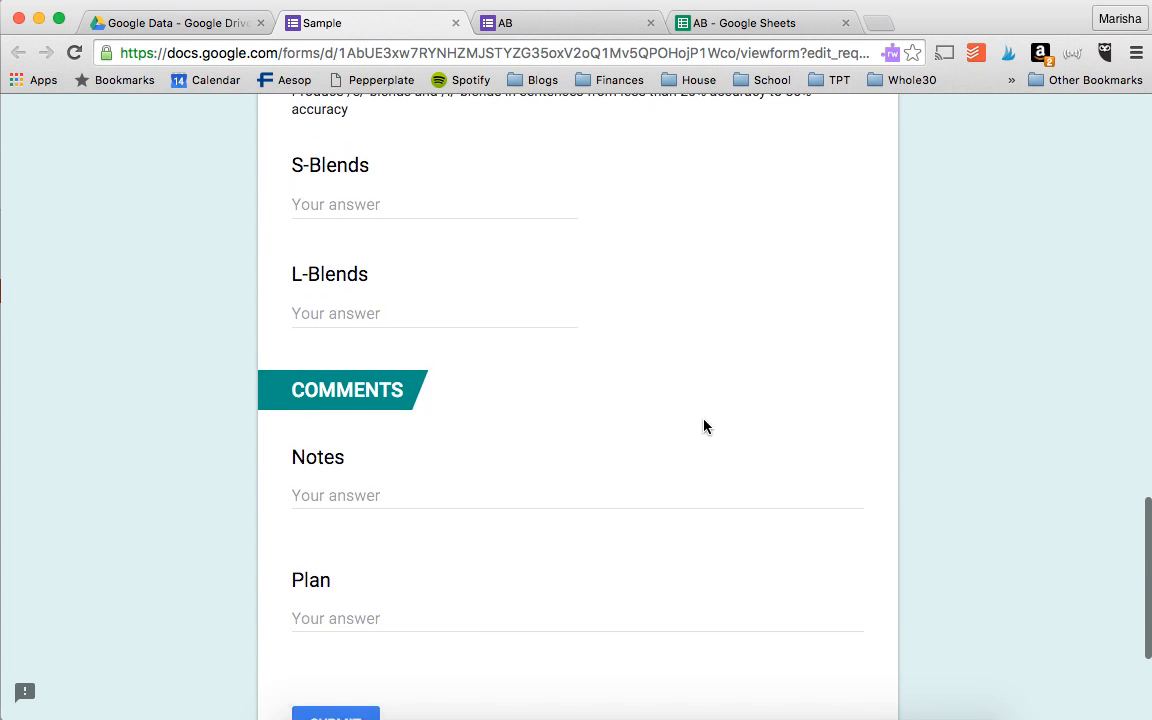
pyautogui.scroll(1, 704, 427)
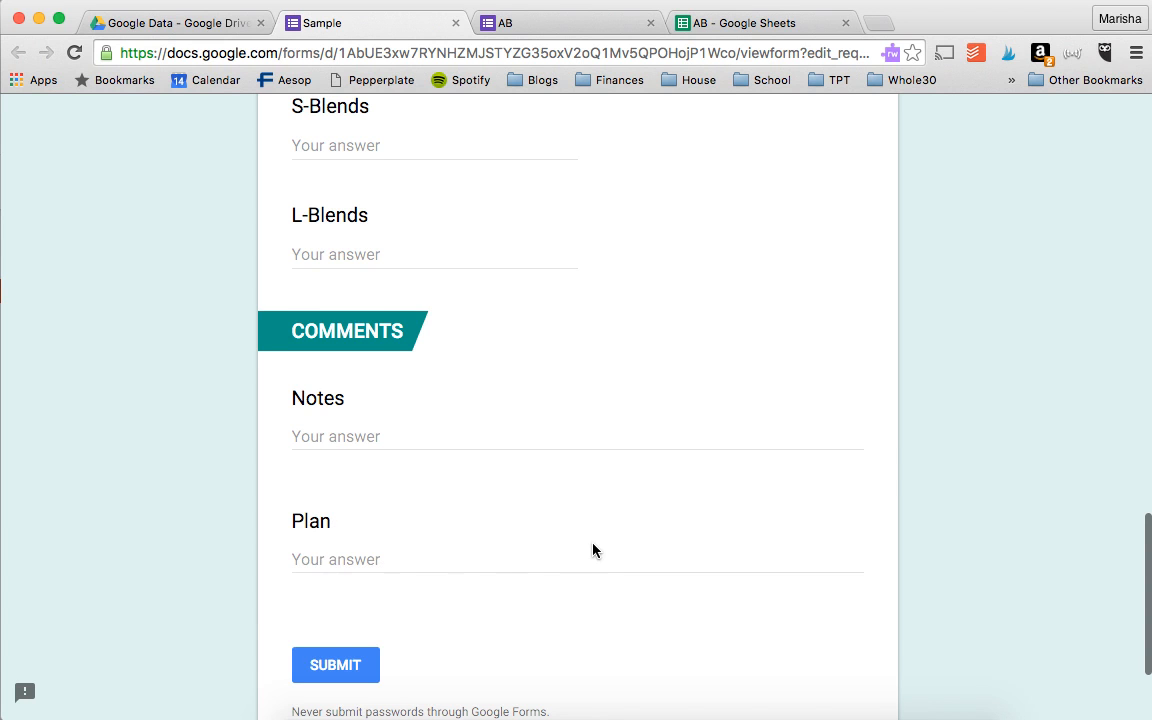
pyautogui.scroll(-1, 593, 549)
pyautogui.scroll(15, 593, 549)
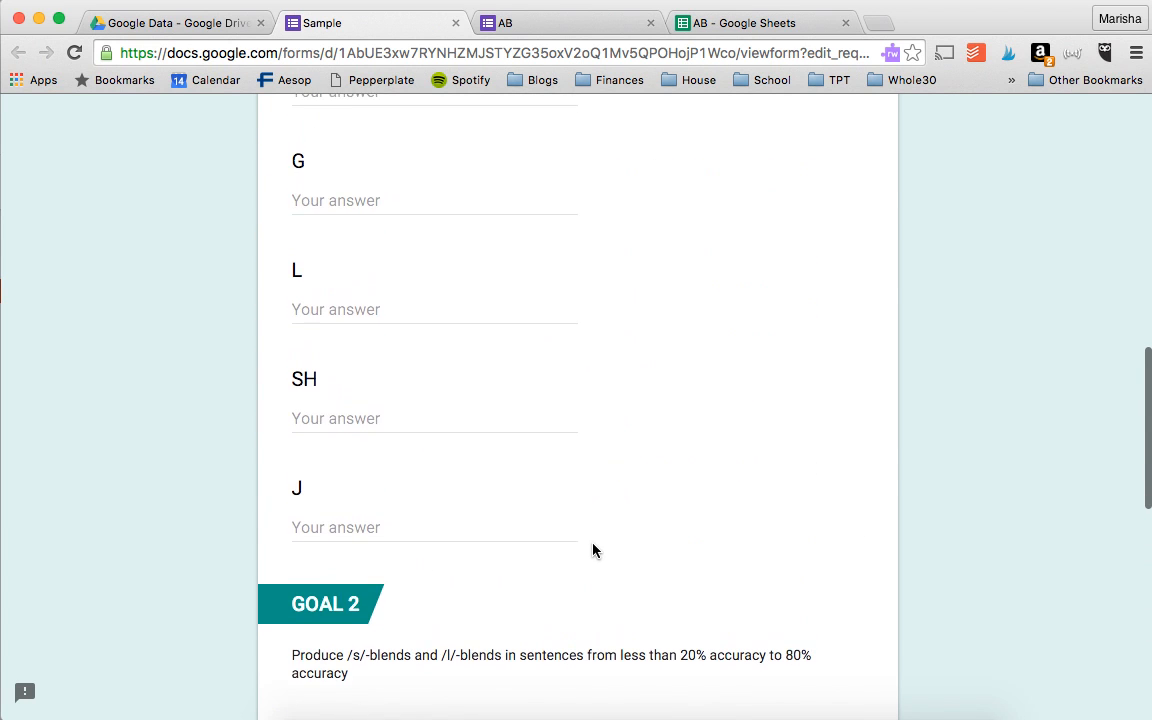
pyautogui.scroll(10, 593, 549)
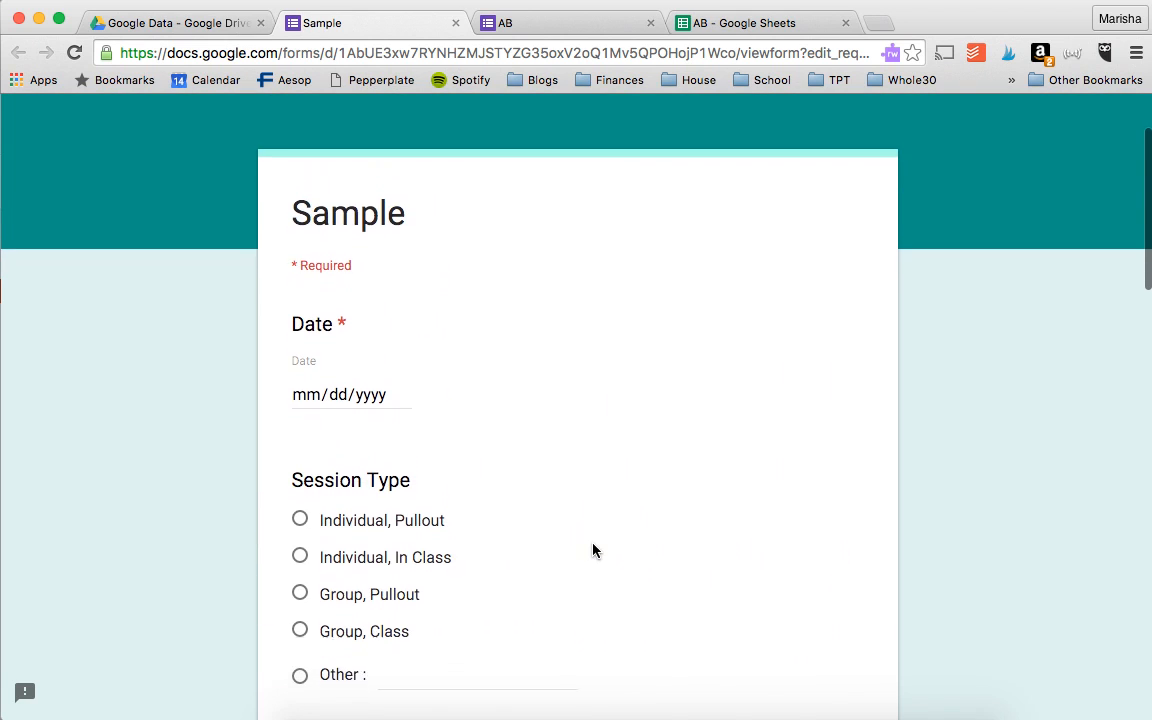
# - Look at the AB spreadsheet's session data and its Goal 1 chart
pyautogui.click(735, 27)
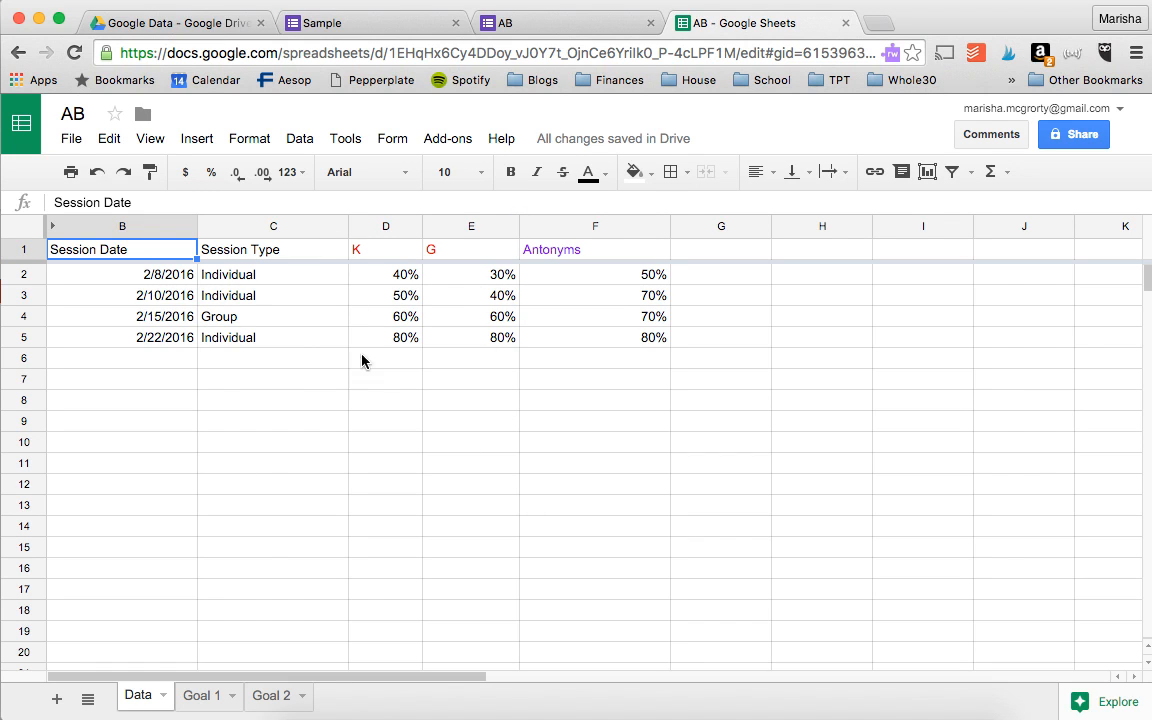
pyautogui.click(490, 22)
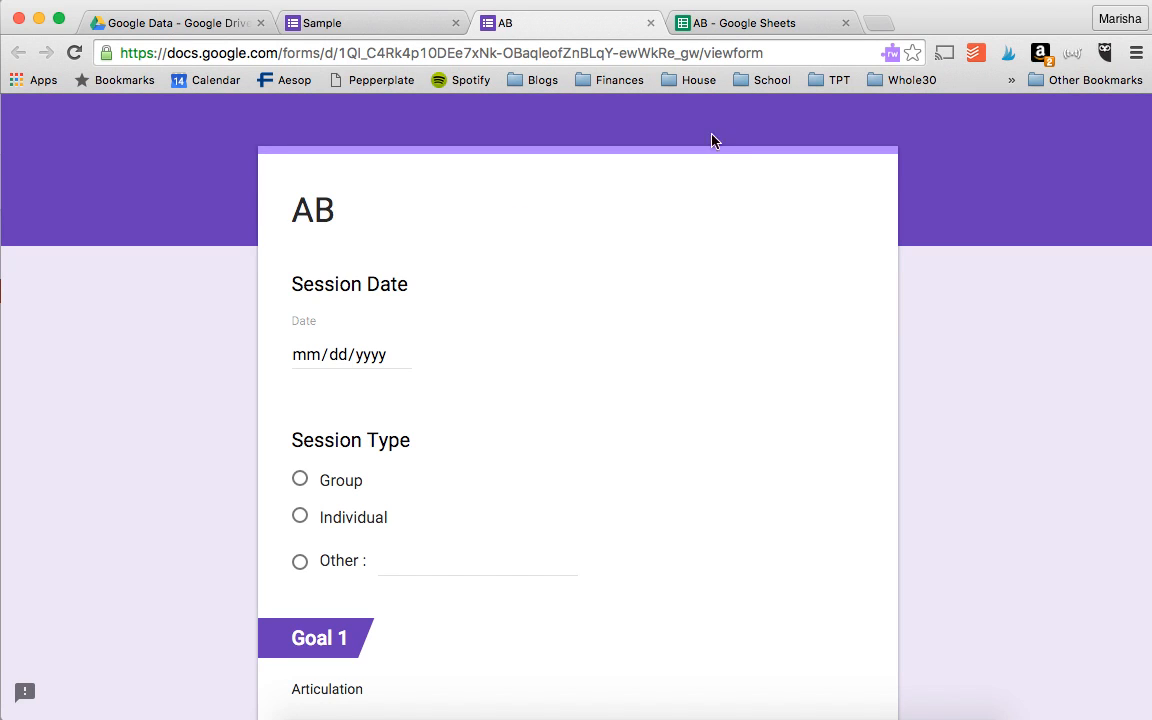
pyautogui.click(713, 23)
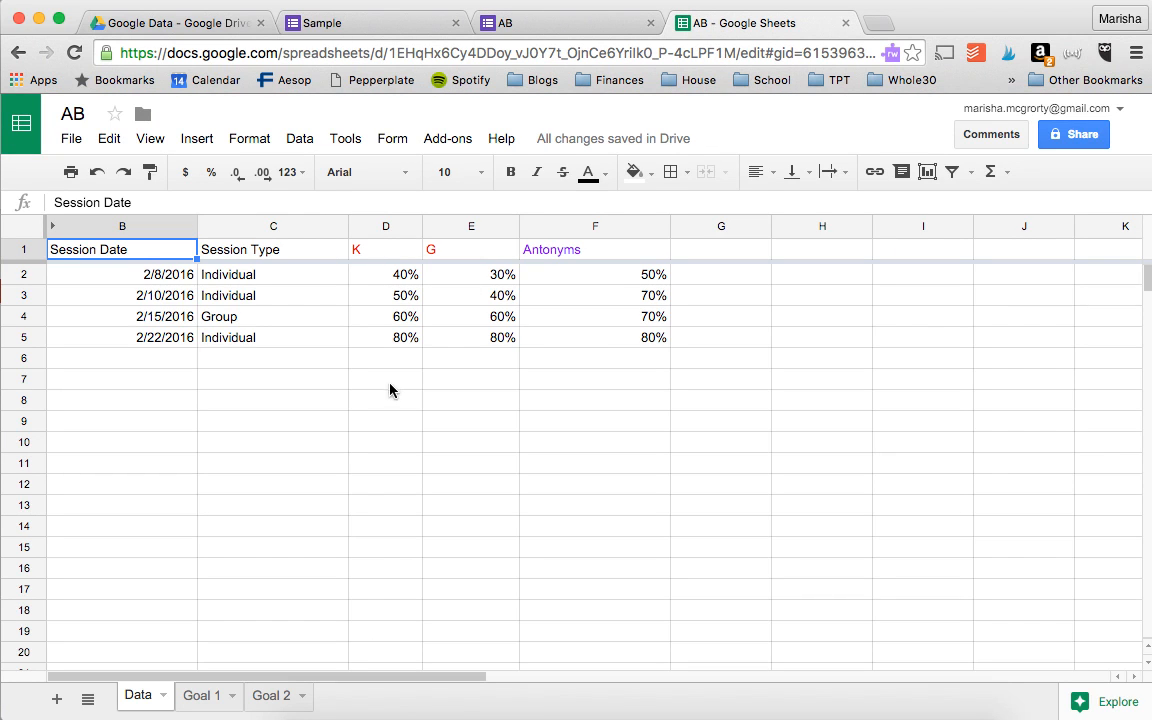
pyautogui.click(201, 697)
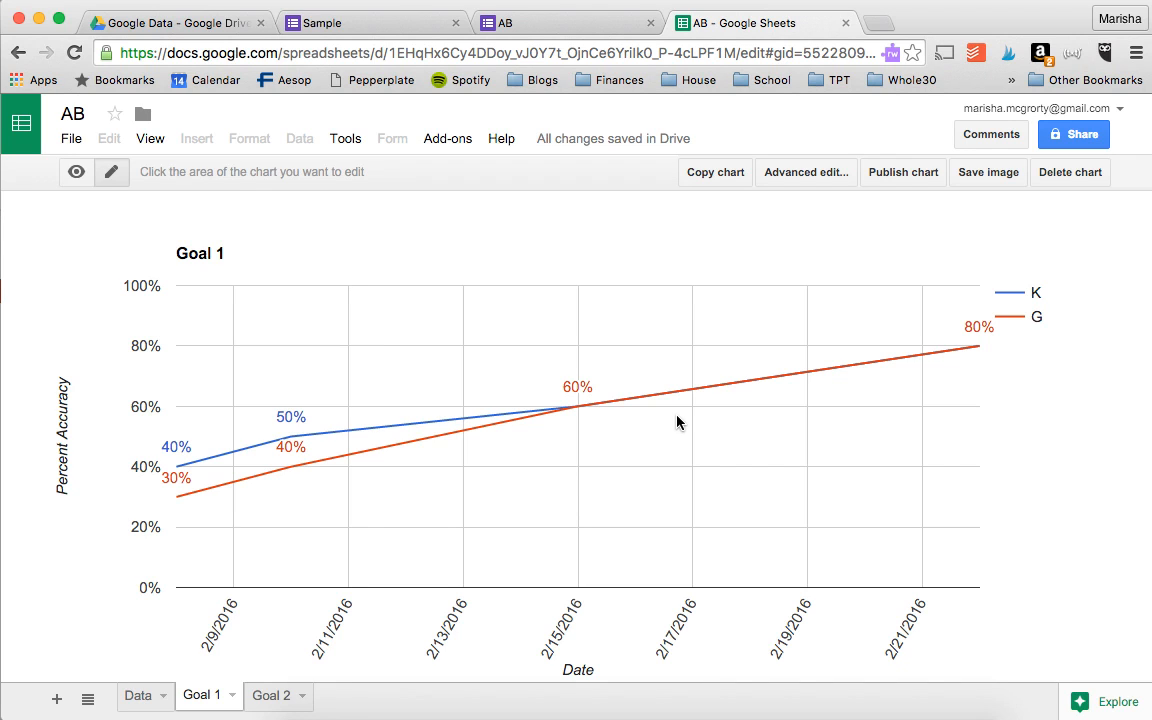
# - Create a new Google Forms form in the Google Data folder of Google Drive
pyautogui.click(186, 28)
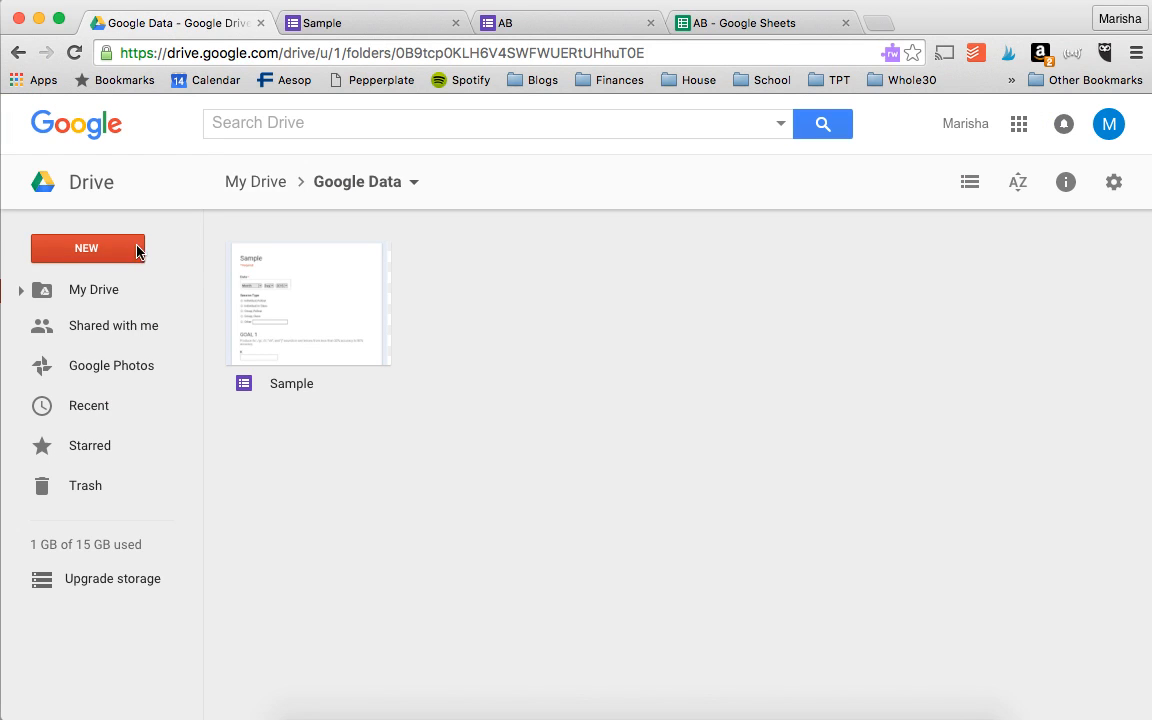
pyautogui.click(101, 252)
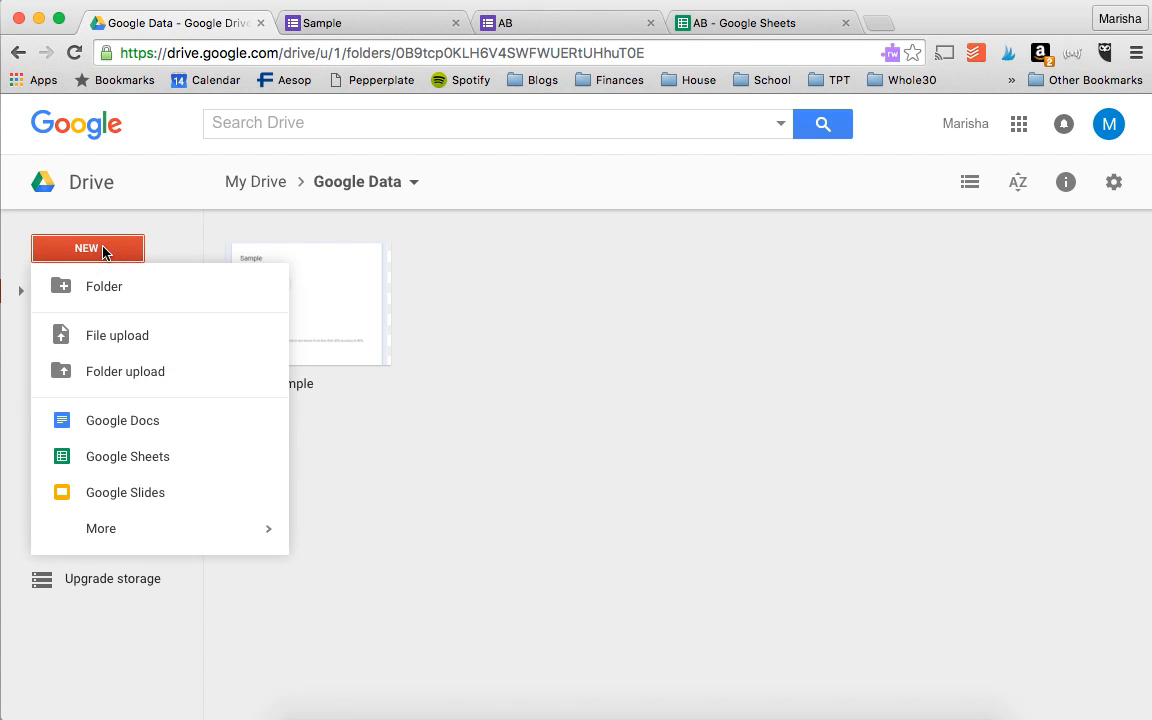
pyautogui.moveTo(165, 537)
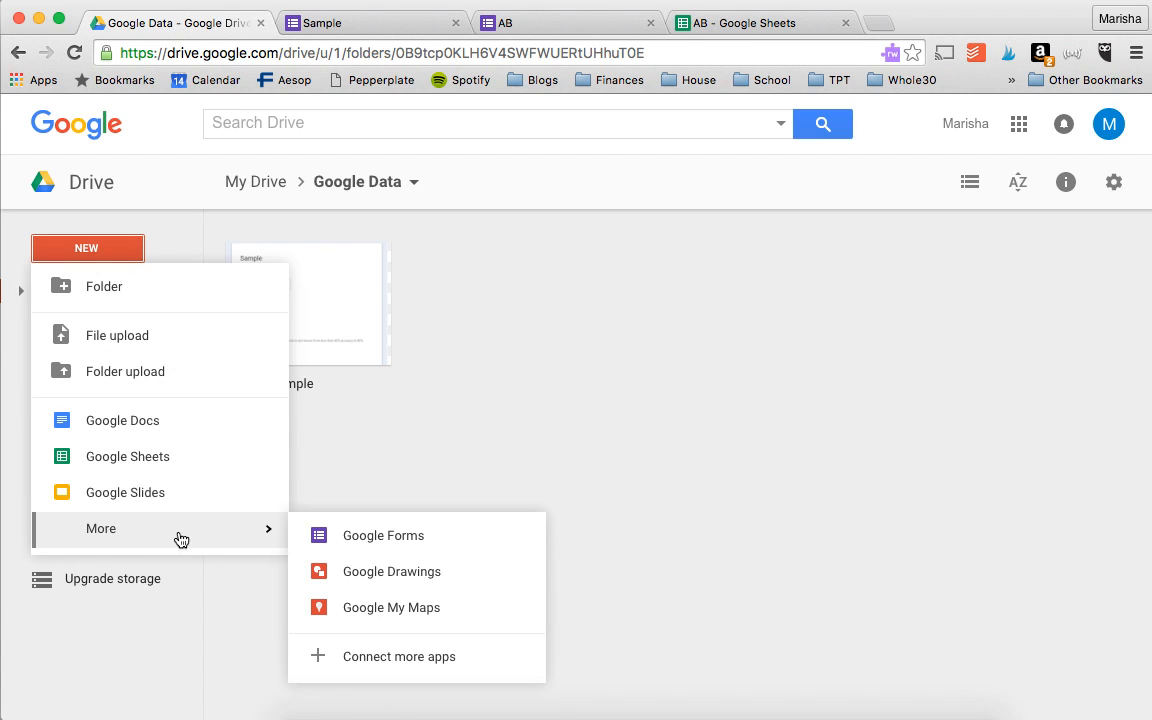
pyautogui.click(304, 540)
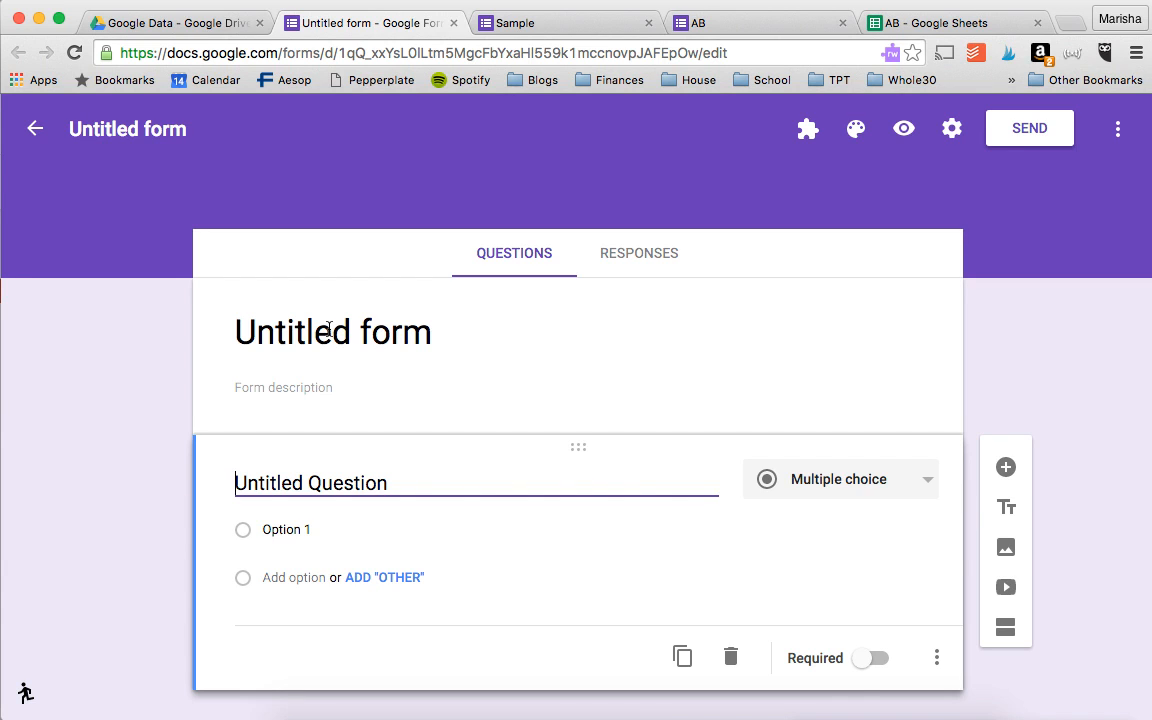
# - Title the new form "BC", leaving its description empty
pyautogui.click(329, 330)
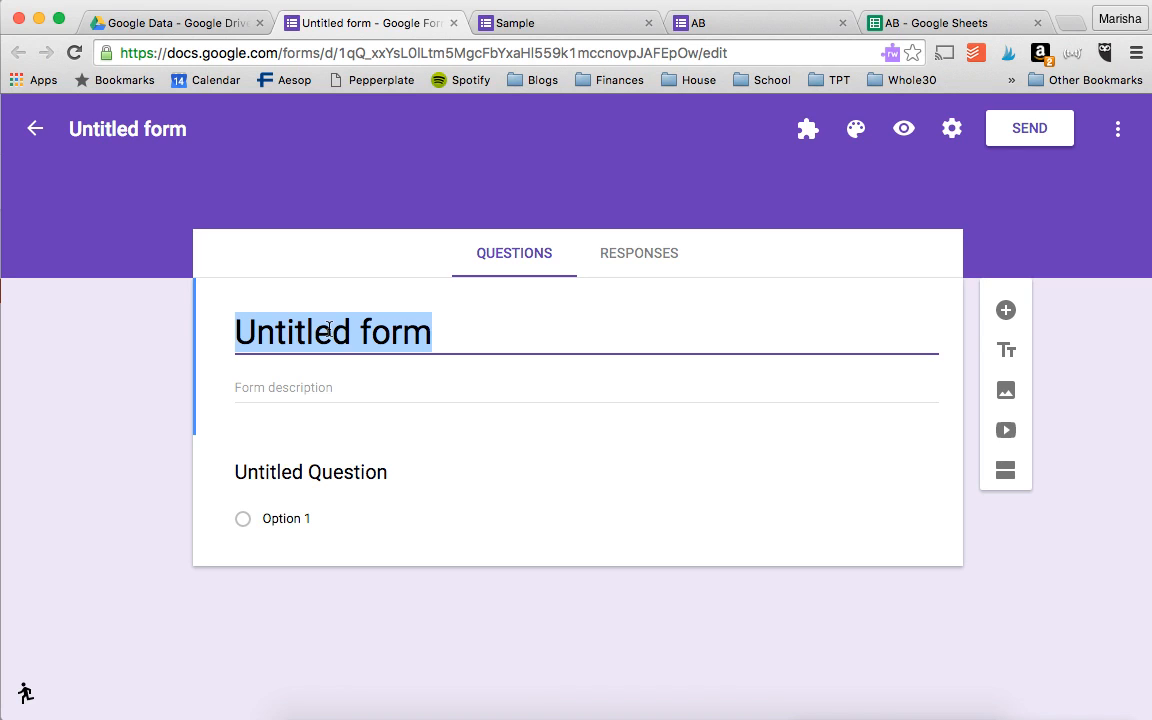
pyautogui.write('BC')
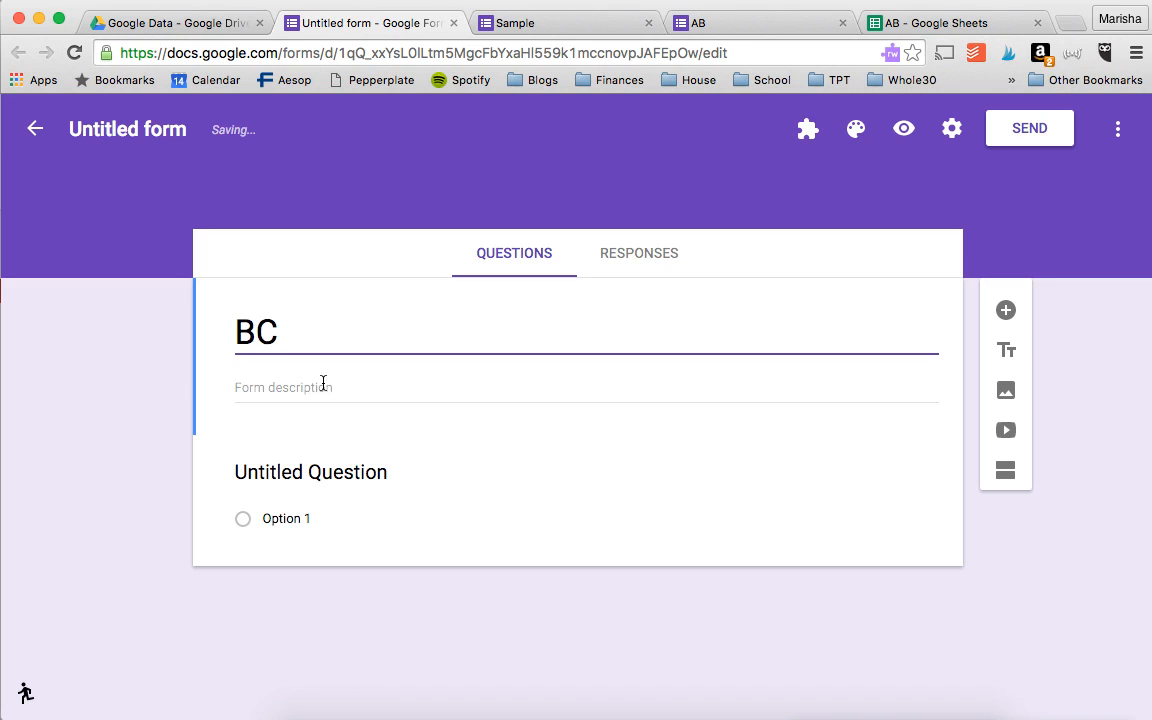
pyautogui.click(323, 384)
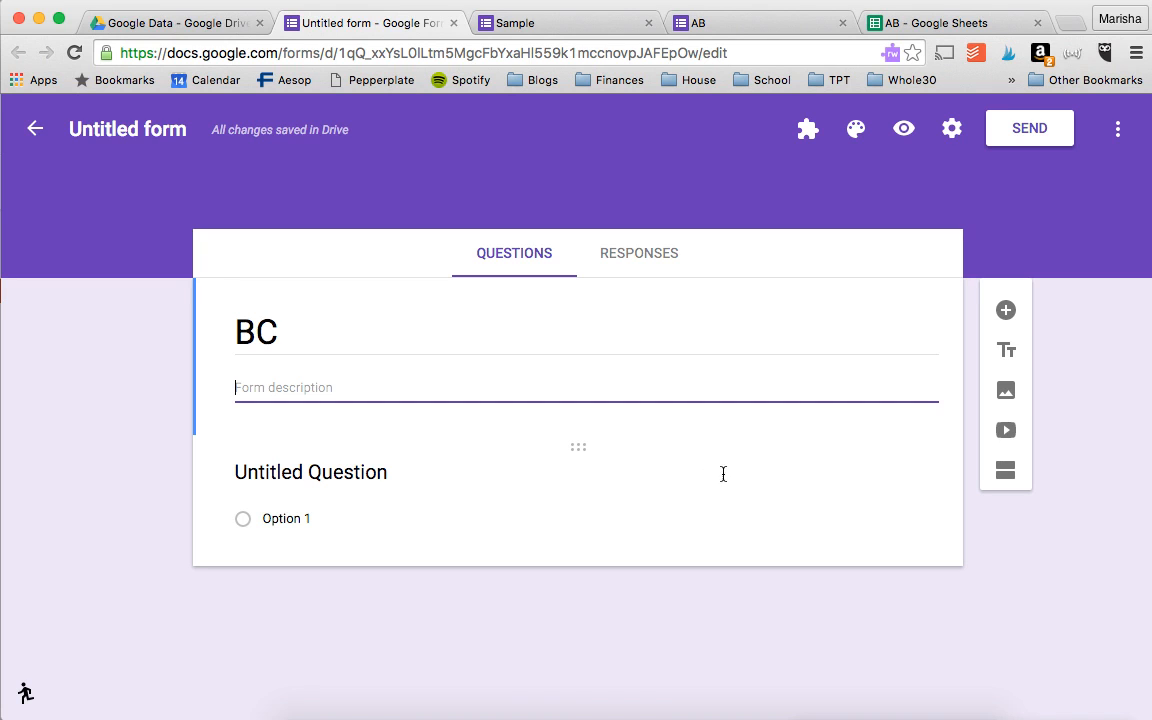
# - Add a multiple-choice question "Session Type" with the options Individual, Group and Other
pyautogui.click(1006, 311)
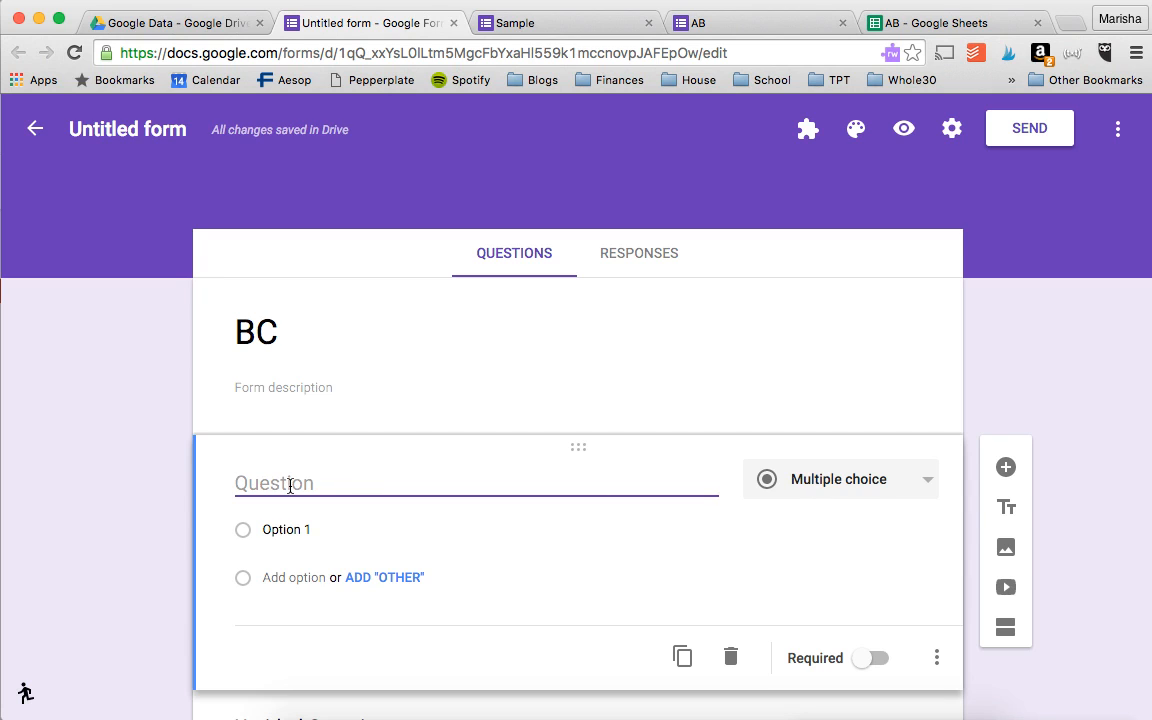
pyautogui.write('Session Type')
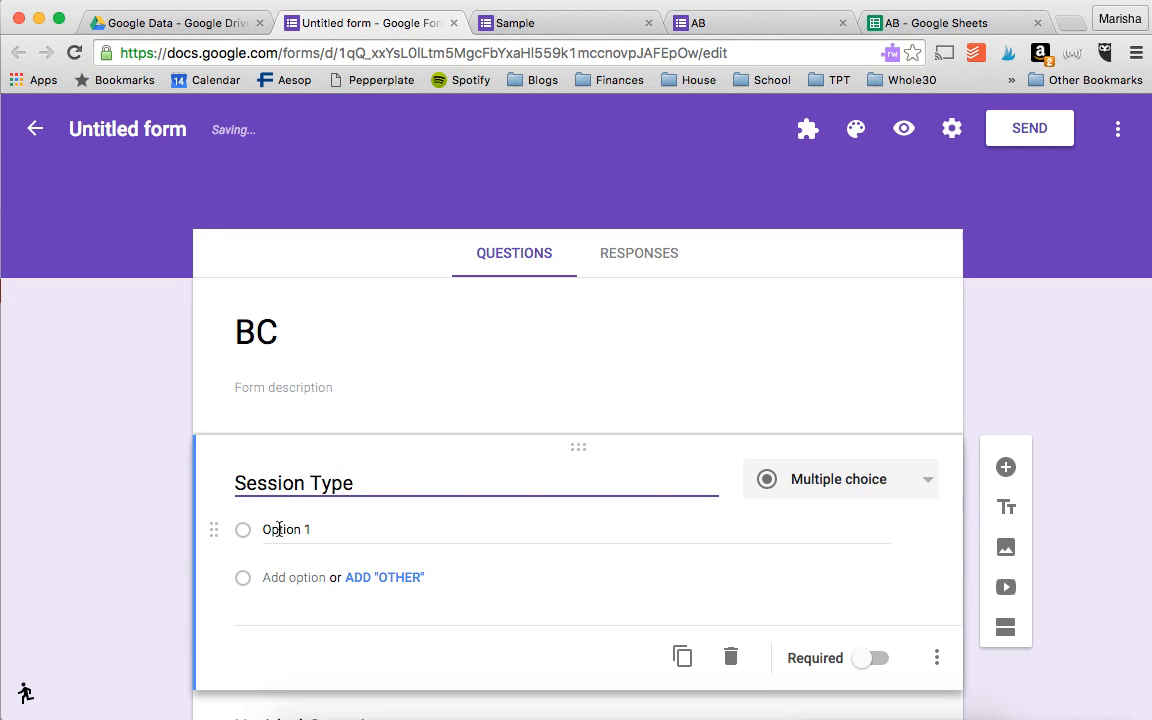
pyautogui.click(279, 529)
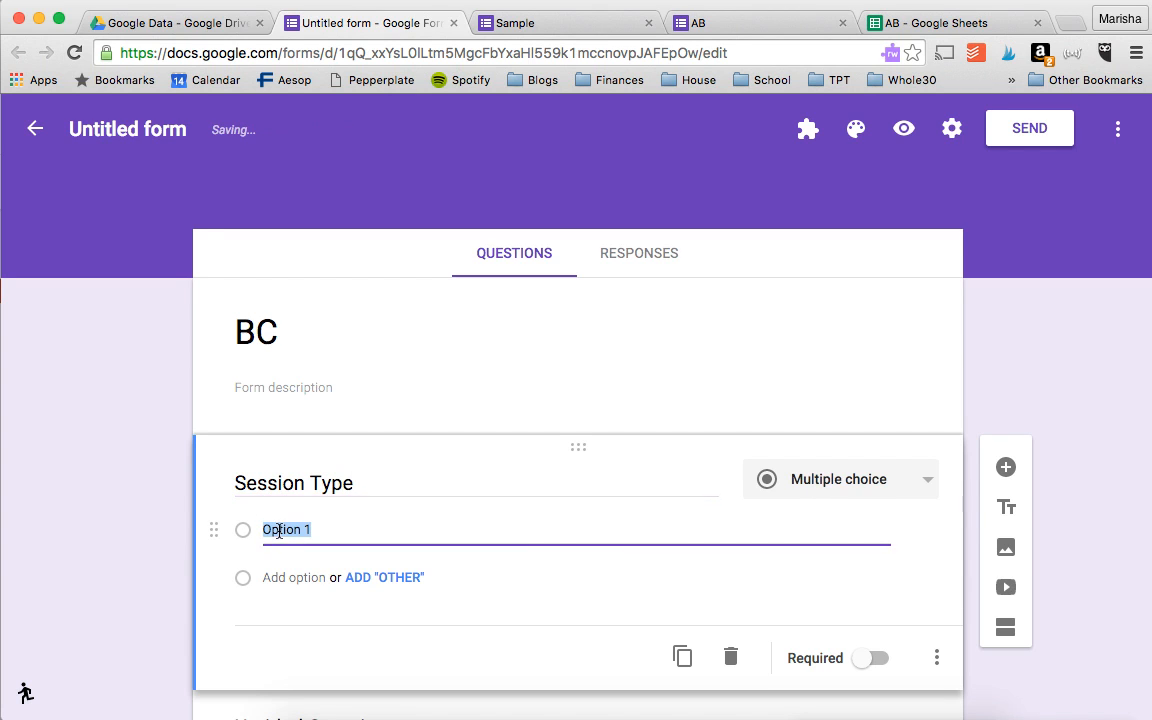
pyautogui.write('Individual')
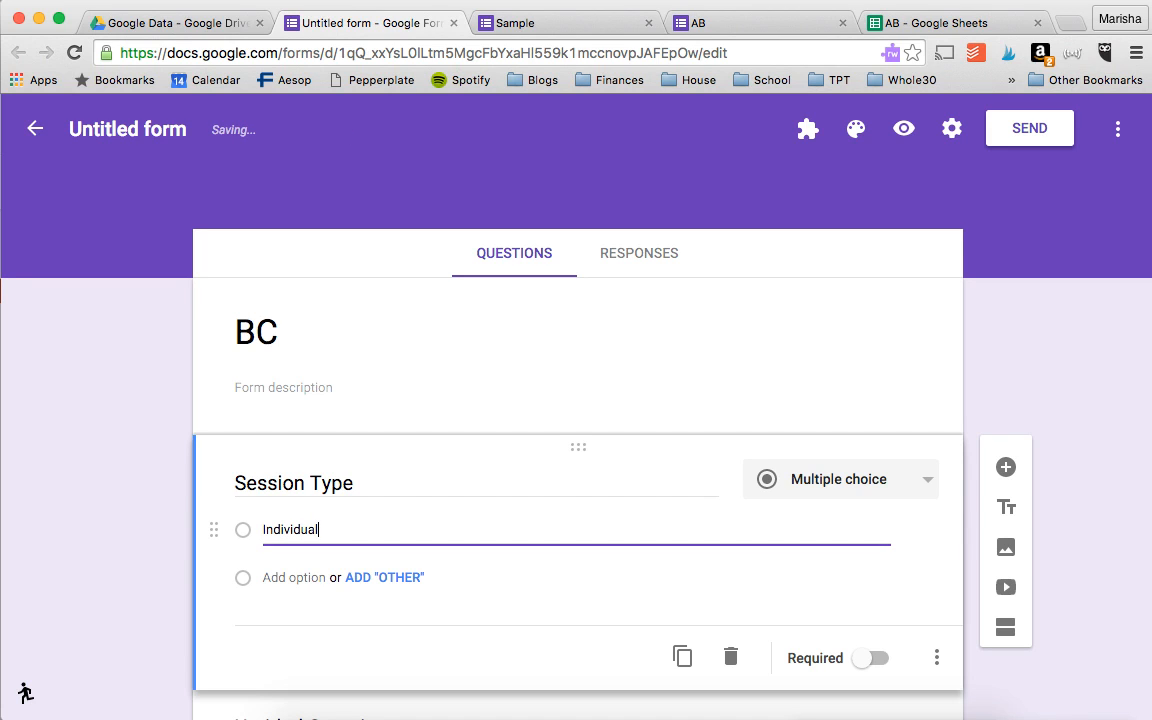
pyautogui.press('Return')
pyautogui.write('Gr')
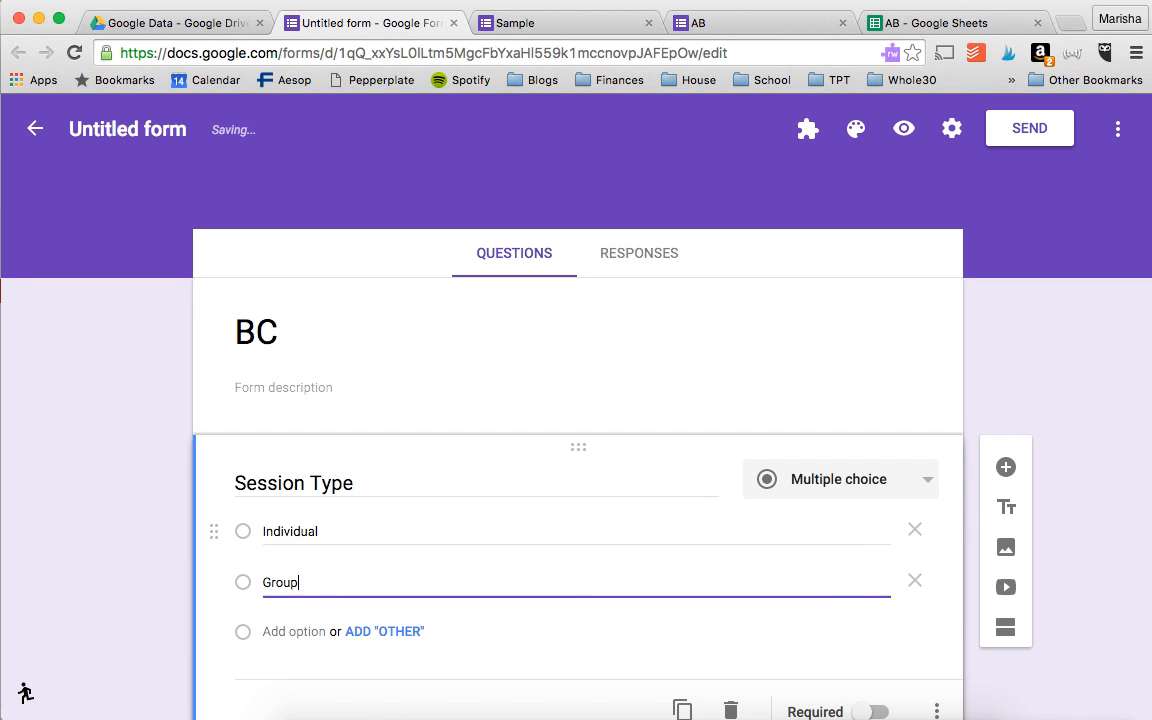
pyautogui.write('oup')
pyautogui.click(398, 630)
pyautogui.scroll(-2, 394, 570)
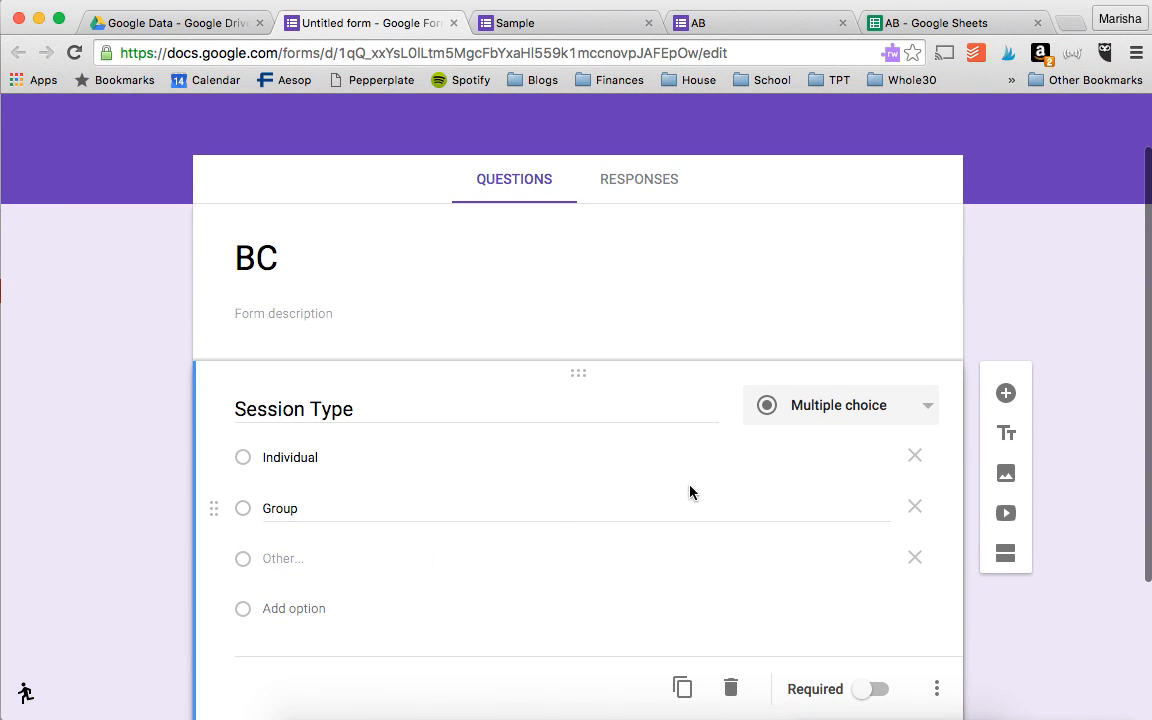
# - Add a Date-type question titled "Date" and place it above the Session Type question
pyautogui.scroll(-1, 693, 456)
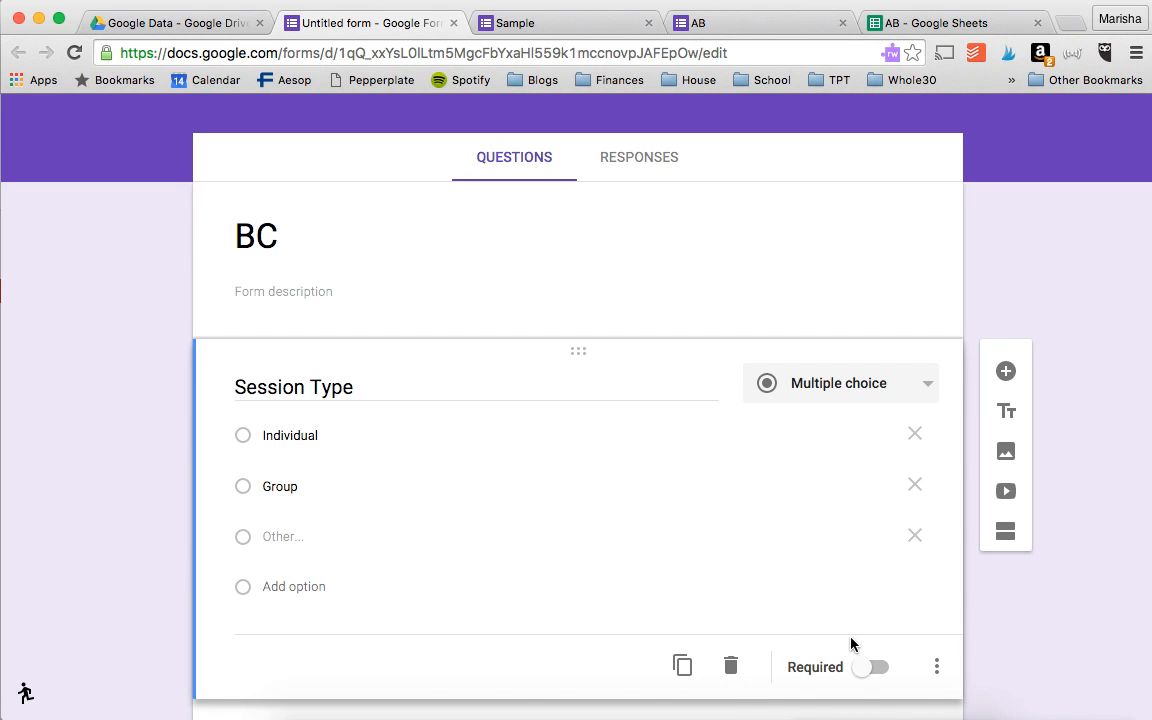
pyautogui.click(1007, 372)
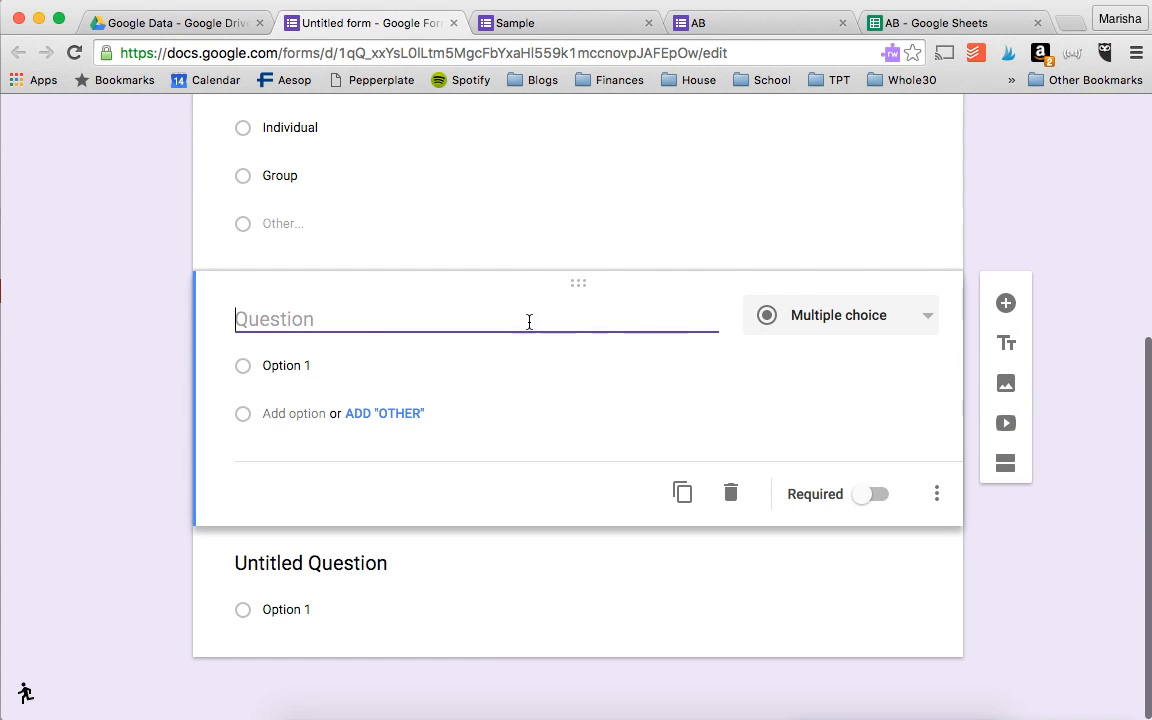
pyautogui.moveTo(591, 280); pyautogui.dragTo(591, 350)
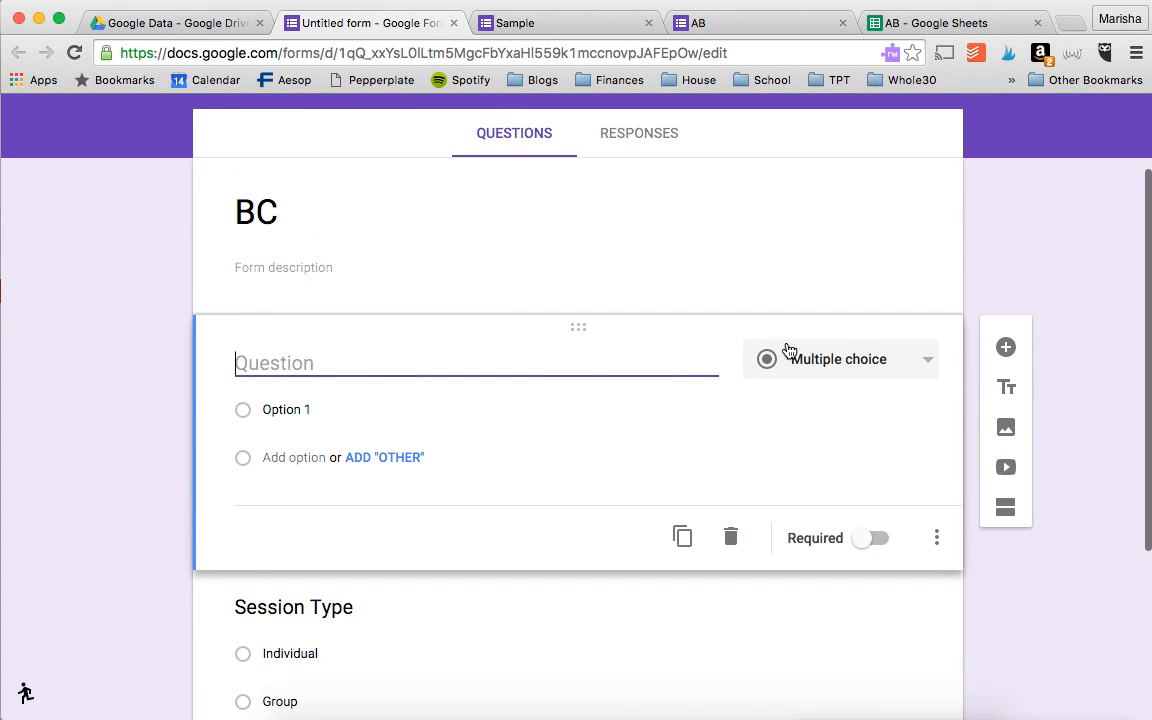
pyautogui.scroll(-2, 788, 350)
pyautogui.click(815, 291)
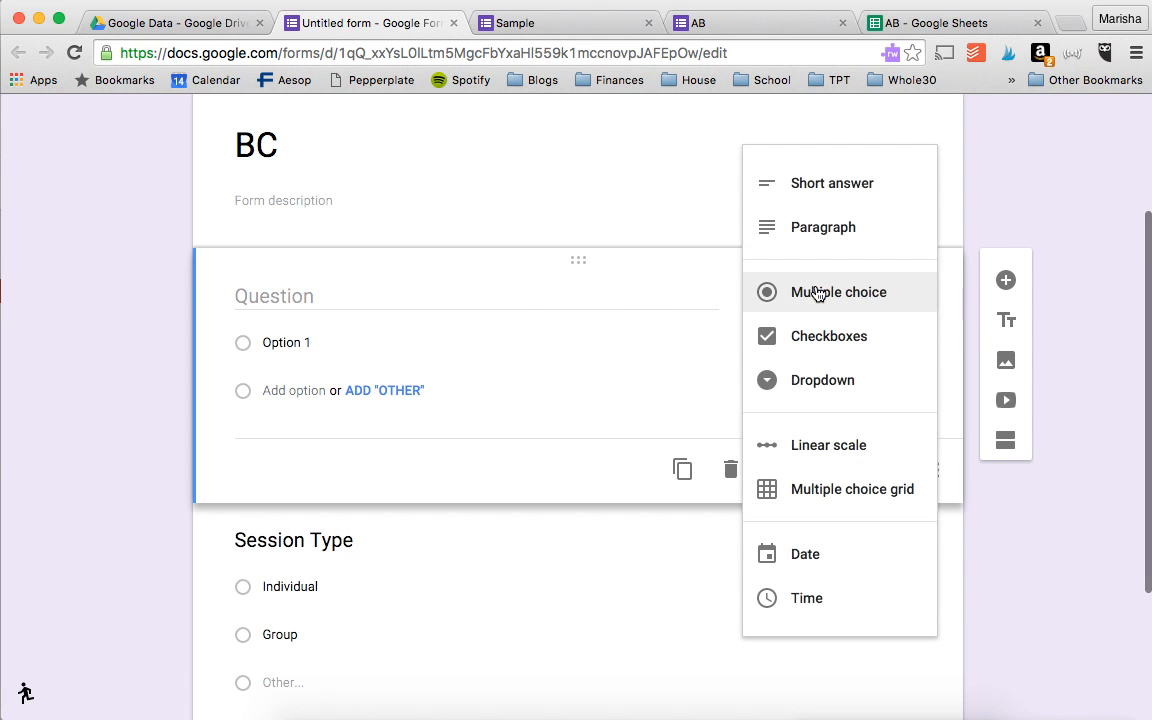
pyautogui.click(838, 552)
pyautogui.click(296, 294)
pyautogui.write('Date')
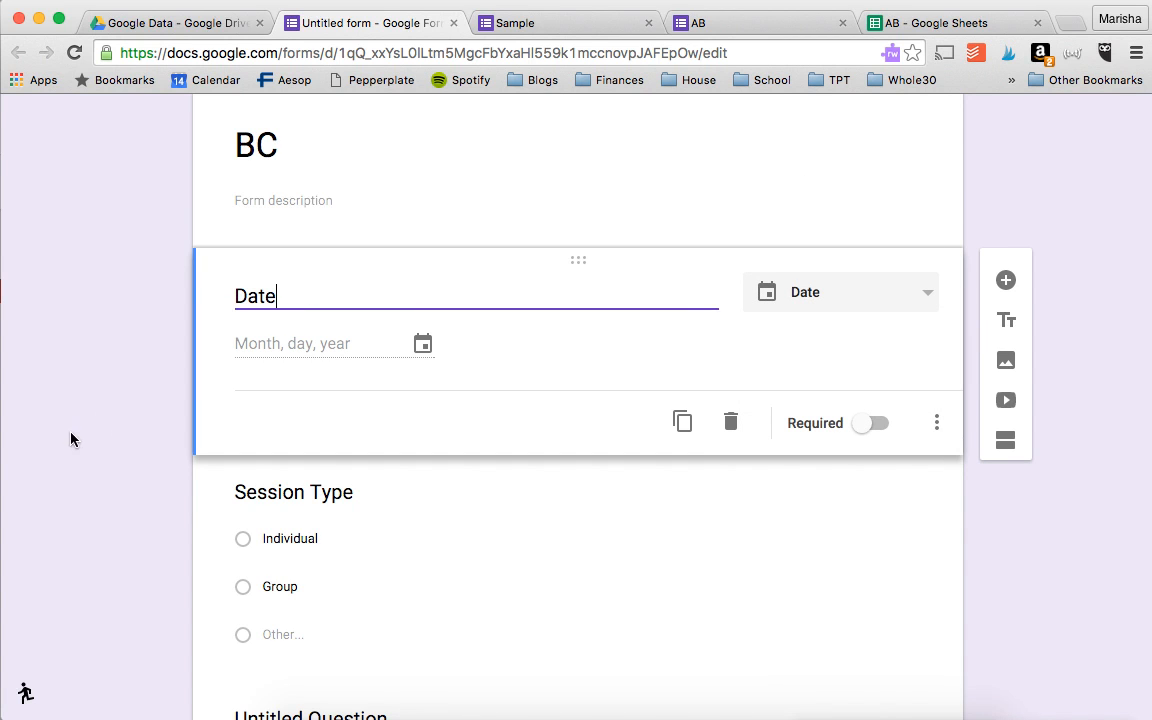
# - Add a title and description block and move it below the Session Type question
pyautogui.scroll(-3, 355, 288)
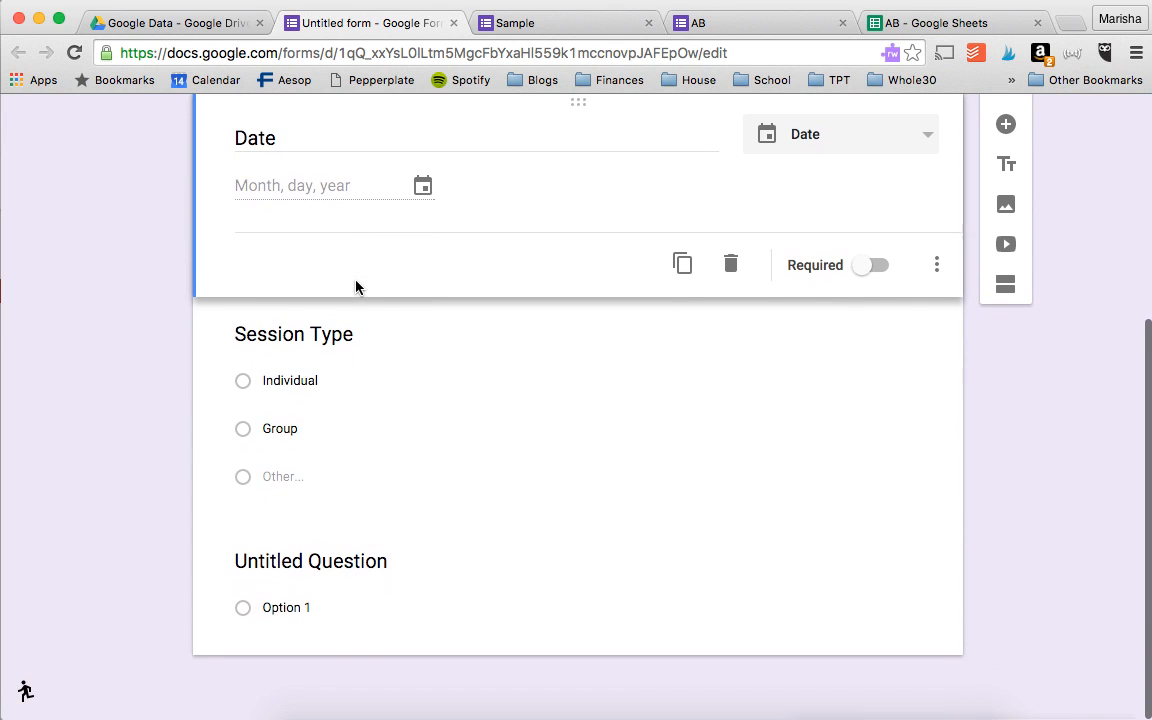
pyautogui.click(1006, 170)
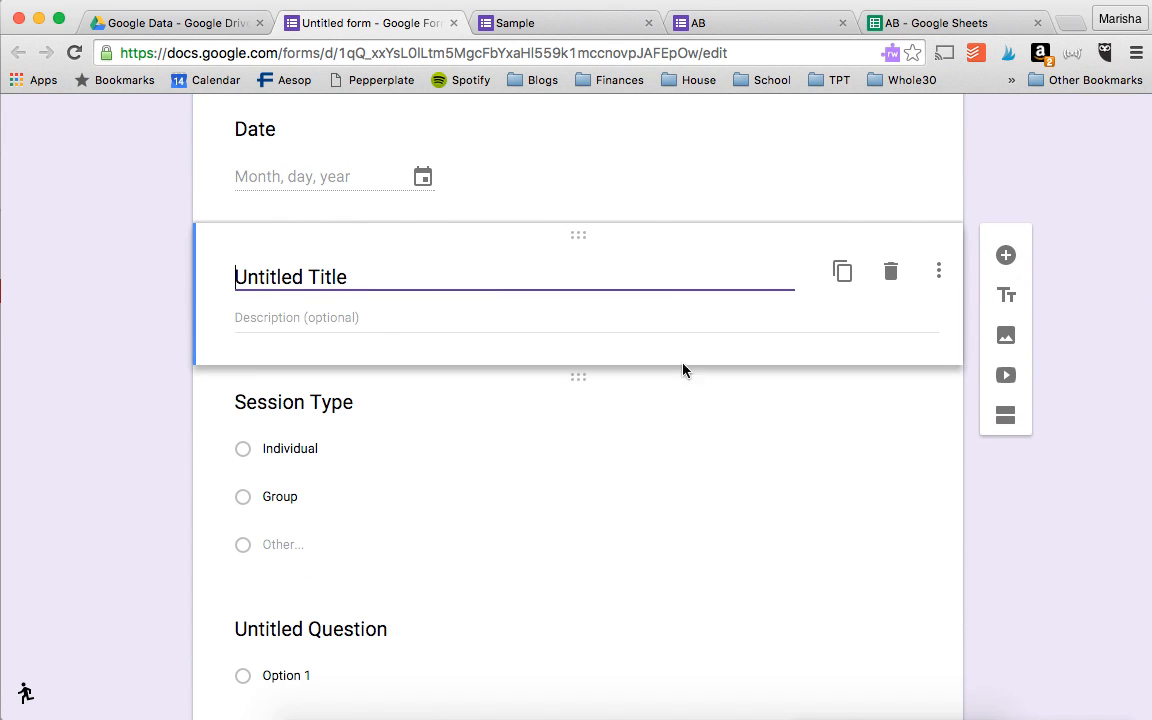
pyautogui.moveTo(570, 245); pyautogui.dragTo(591, 514)
pyautogui.scroll(-2, 580, 430)
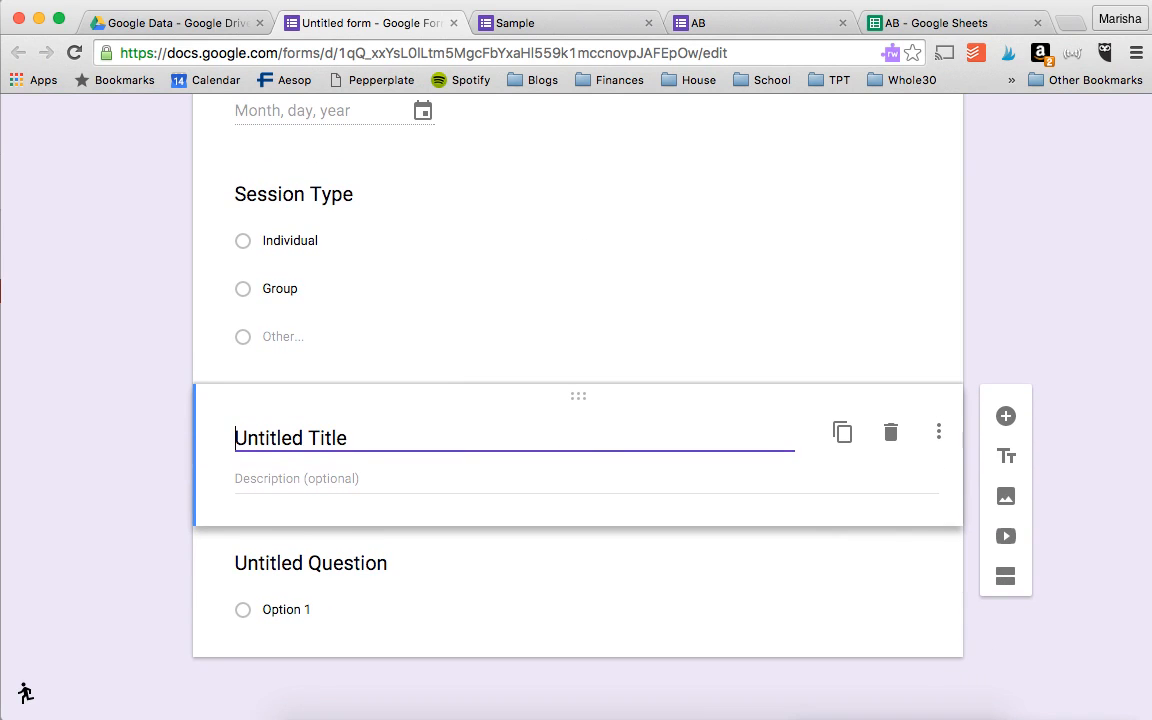
# - Title the new block "Goal 1" and copy the Goal 1 description about /k/, /g/, /l/, "sh" and "j" sounds from the Sample form into it
pyautogui.click(561, 32)
pyautogui.scroll(-5, 558, 298)
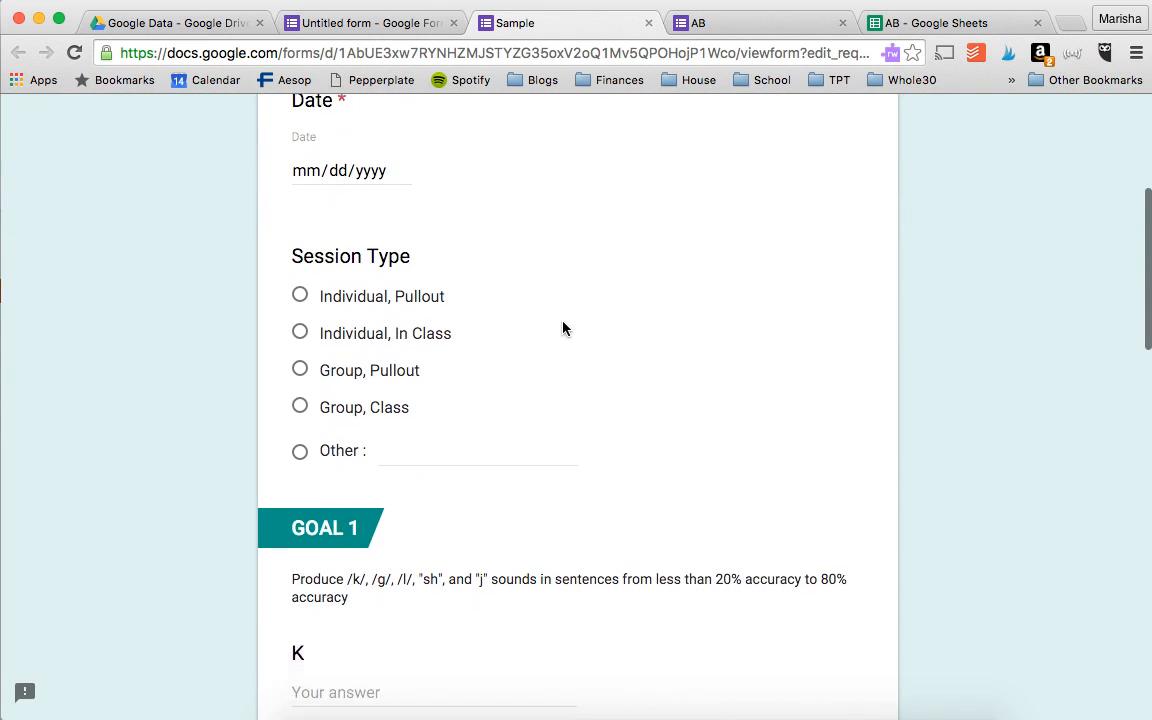
pyautogui.moveTo(368, 580); pyautogui.dragTo(283, 537)
pyautogui.press('super+c')
pyautogui.click(367, 24)
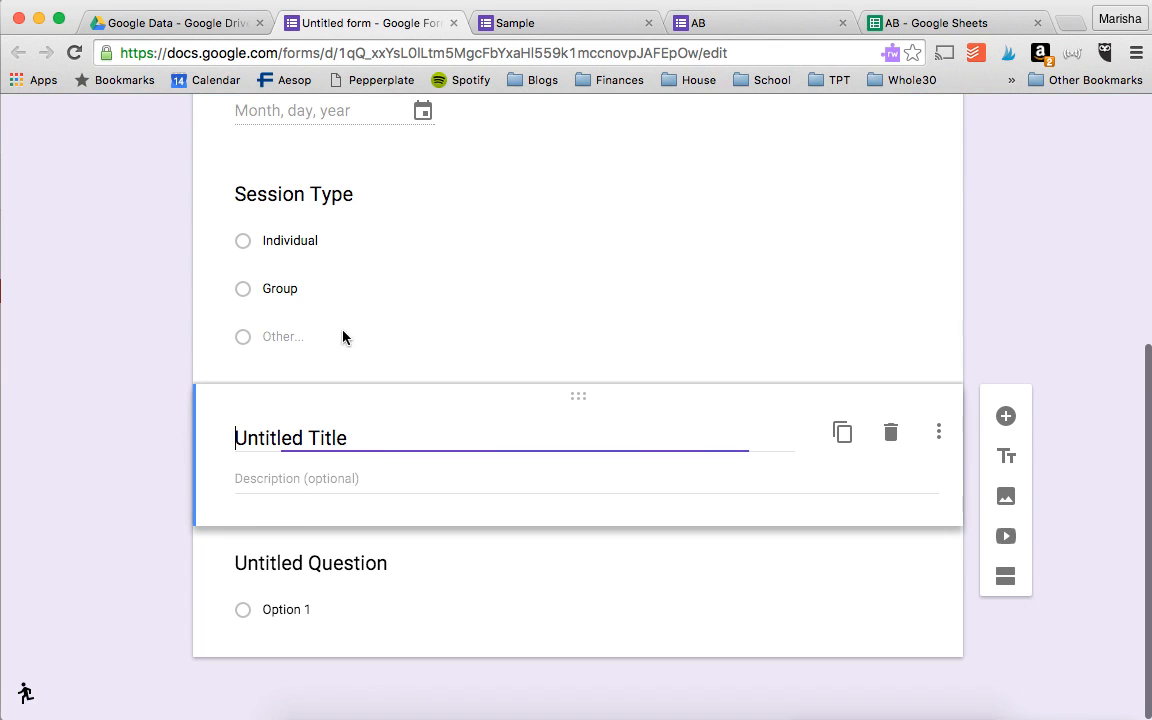
pyautogui.tripleClick(296, 436)
pyautogui.write('Goal 1')
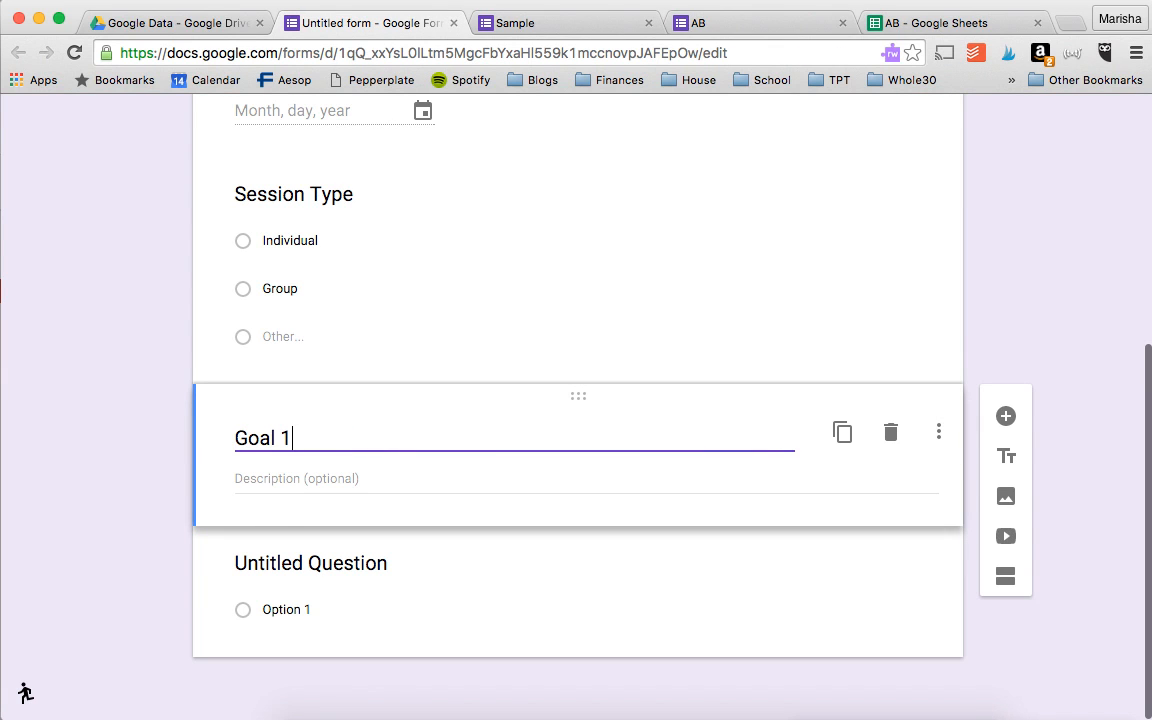
pyautogui.click(283, 478)
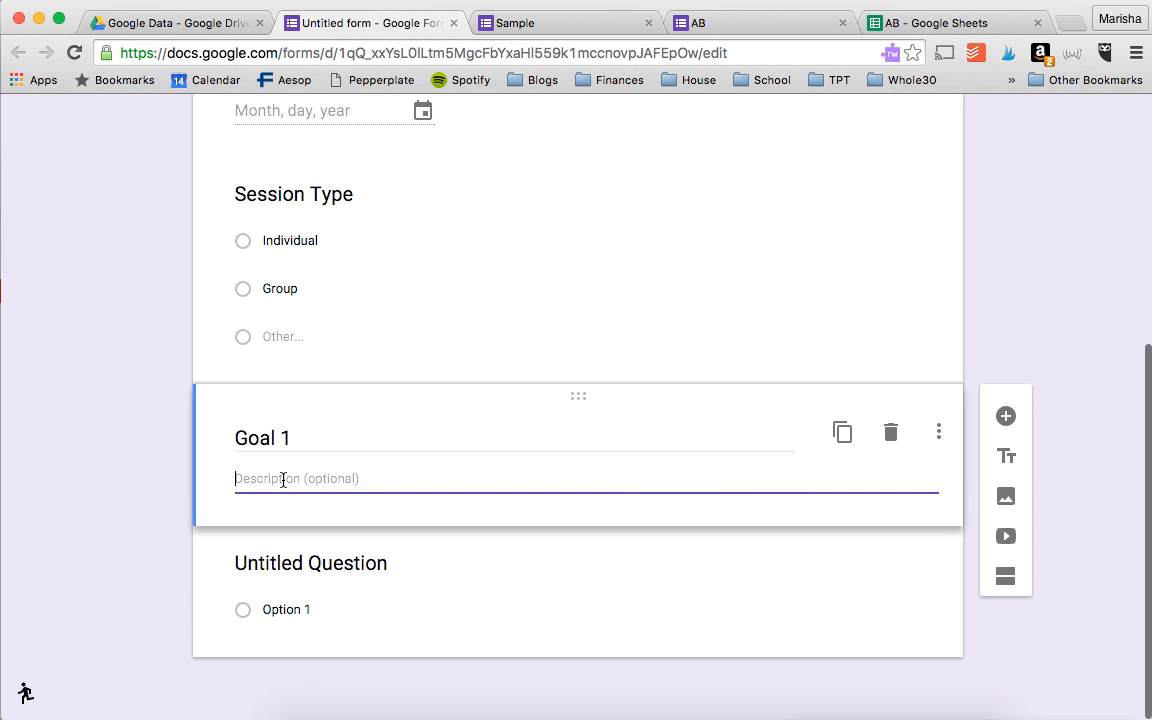
pyautogui.press('super+v')
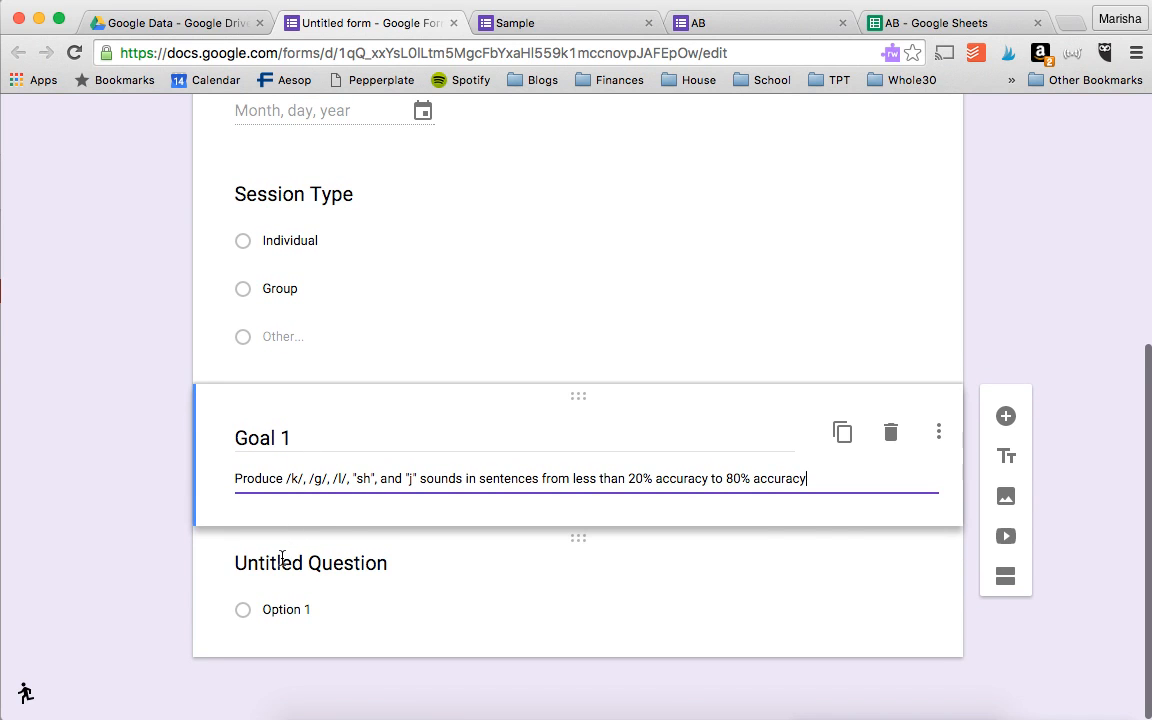
# - Change the untitled question under Goal 1 to Short answer and title it "/K/"
pyautogui.click(283, 562)
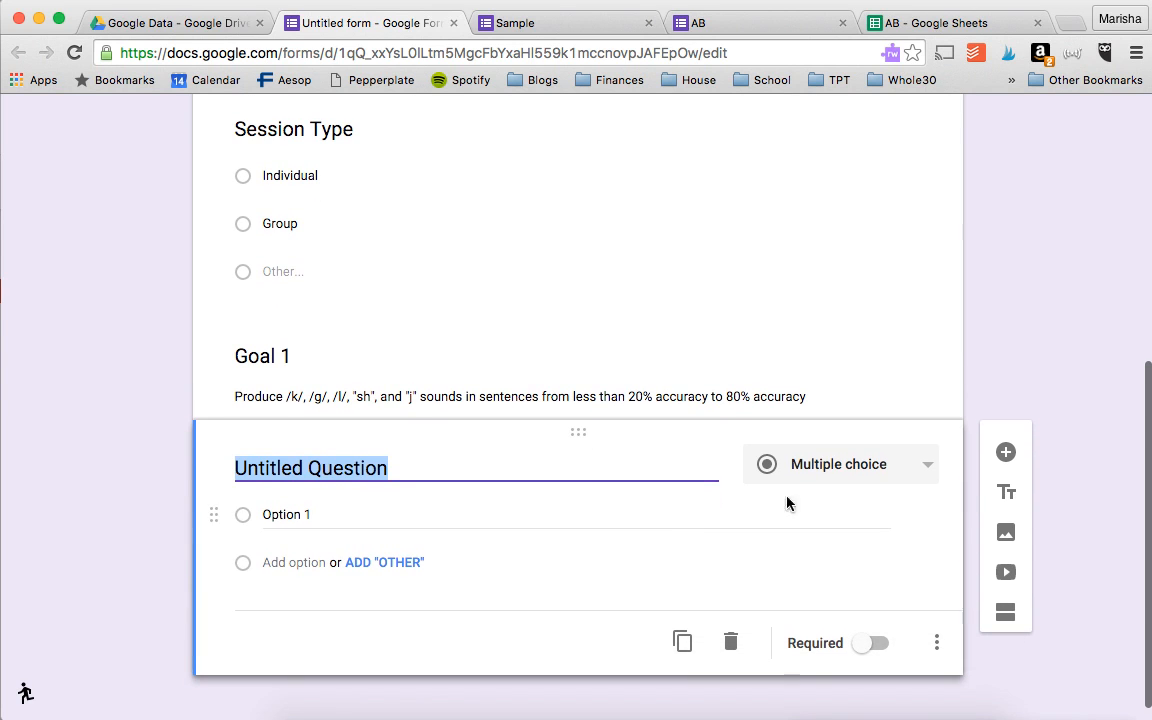
pyautogui.click(825, 472)
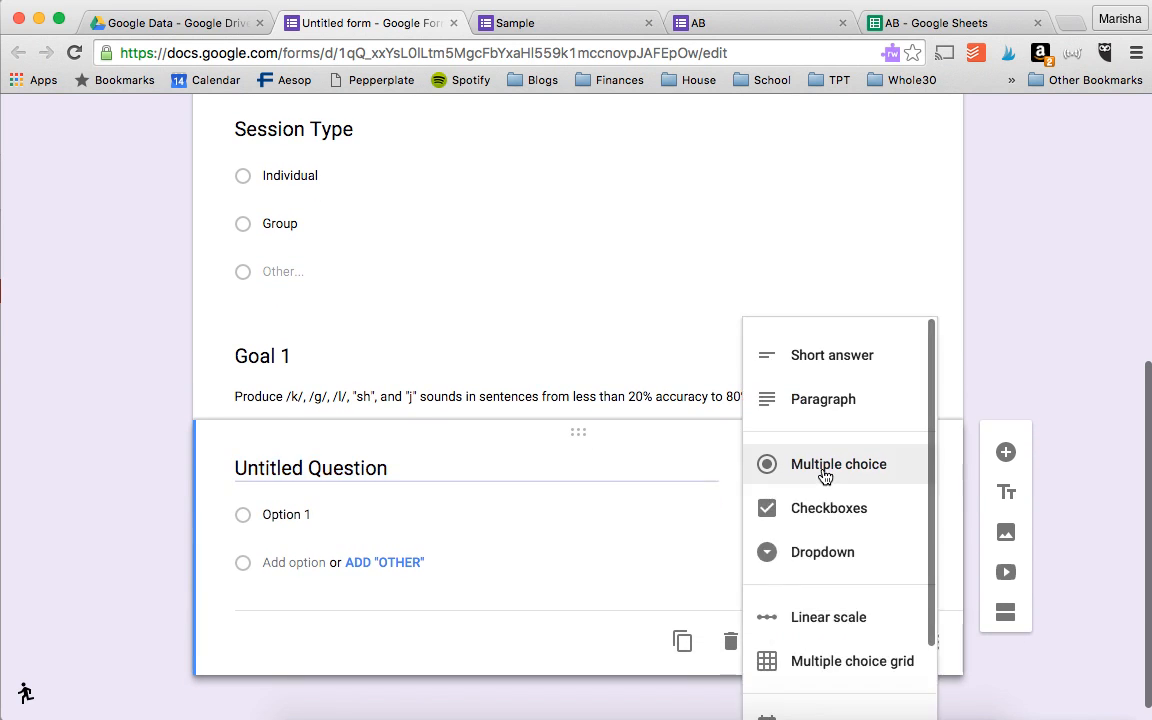
pyautogui.scroll(-1, 830, 587)
pyautogui.scroll(2, 828, 588)
pyautogui.click(828, 398)
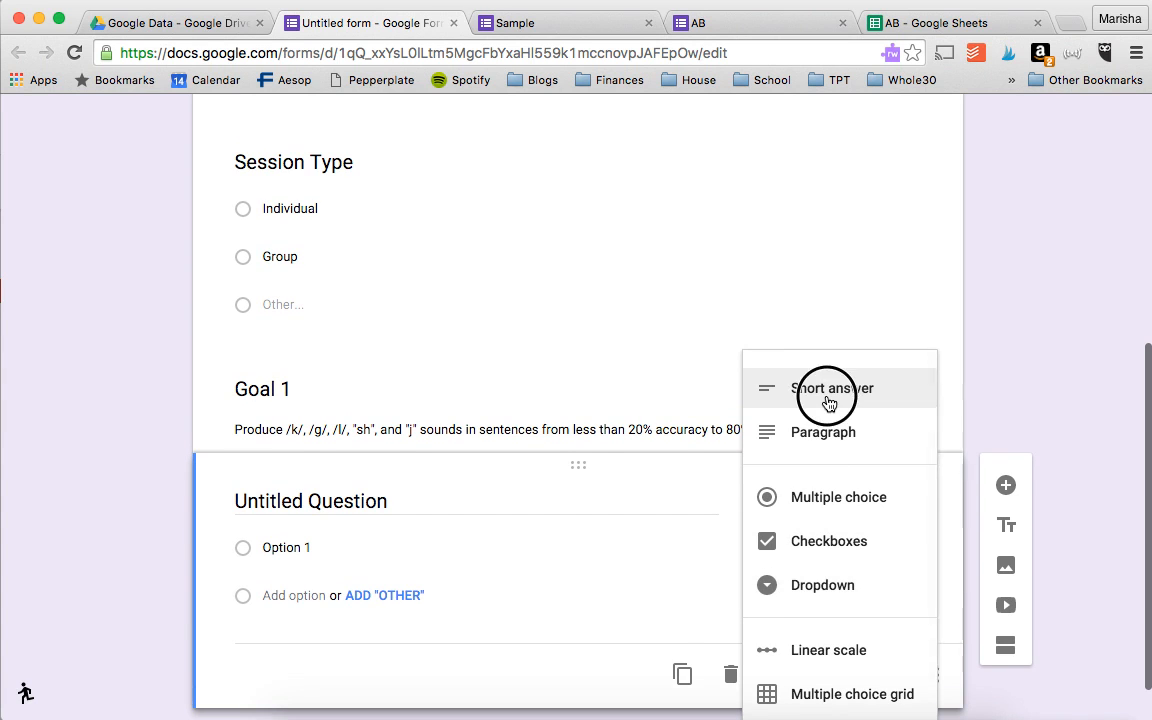
pyautogui.click(329, 496)
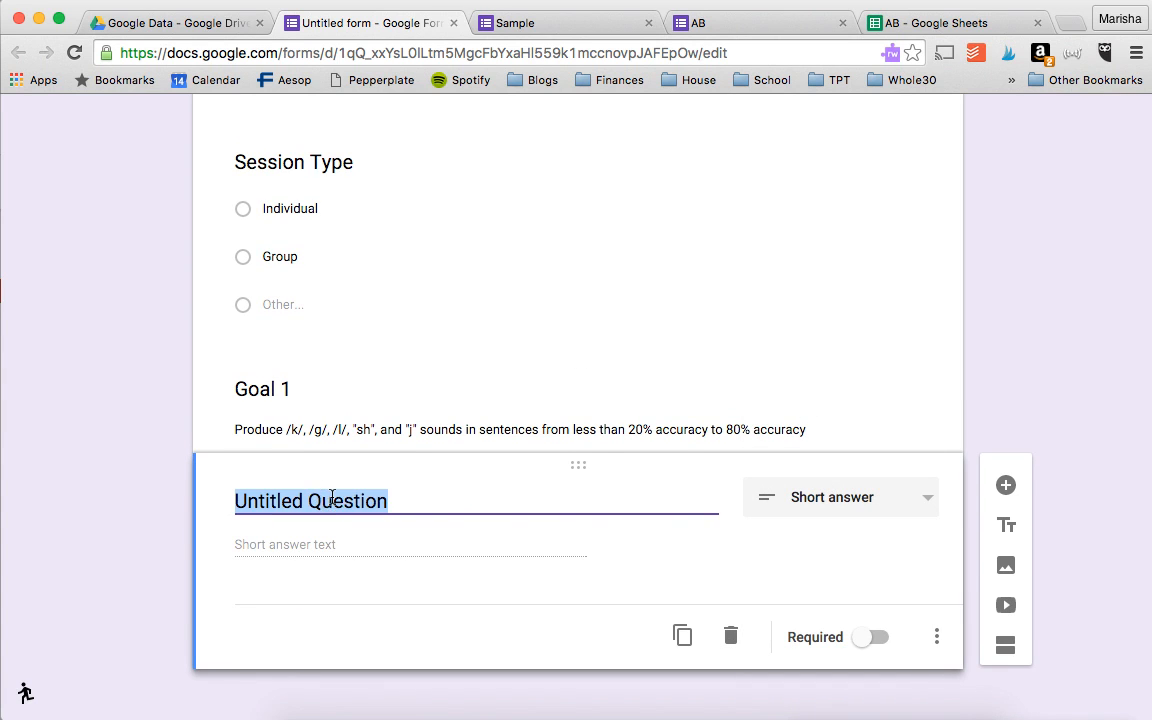
pyautogui.write('K')
pyautogui.press('BackSpace')
pyautogui.write('/K/')
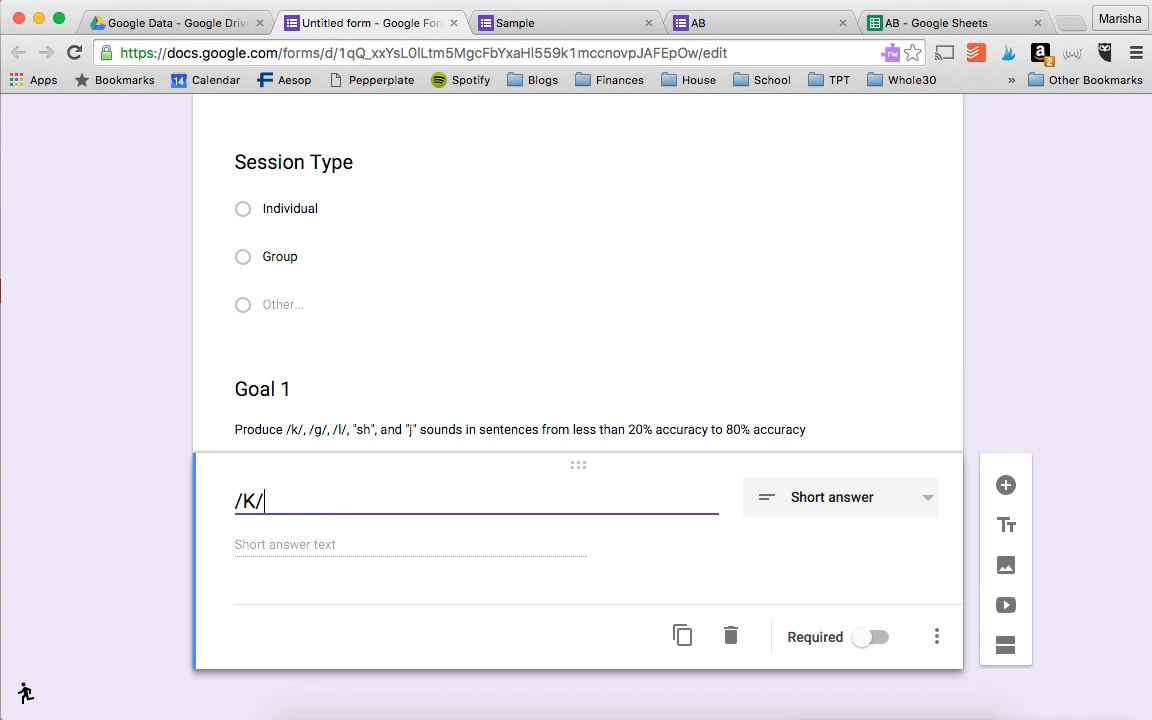
pyautogui.click(303, 545)
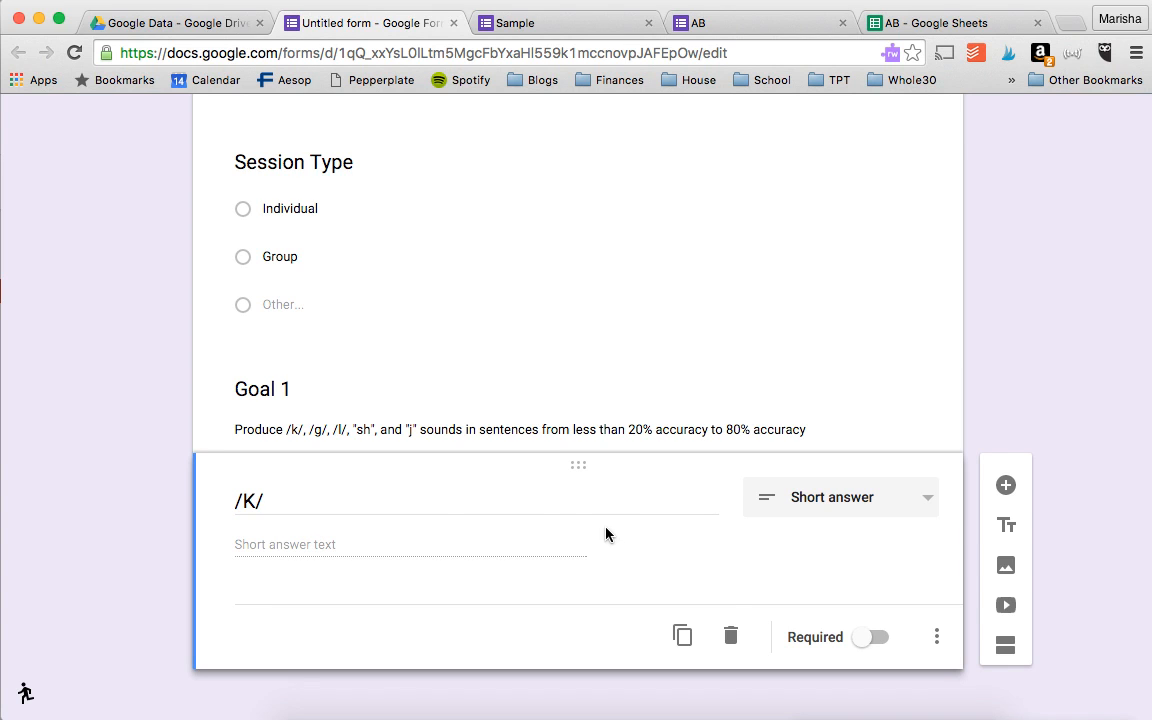
# - Duplicate the /K/ short-answer question to make two more questions titled "/G/" and "/L/"
pyautogui.click(682, 637)
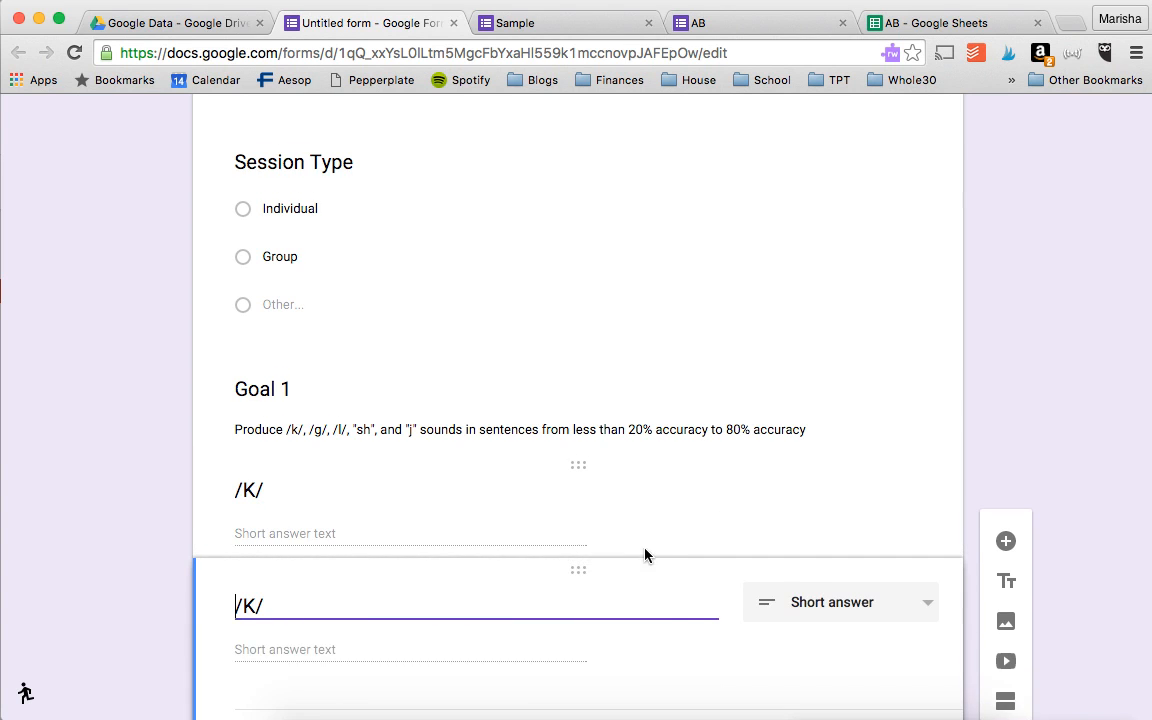
pyautogui.click(257, 511)
pyautogui.press('BackSpace')
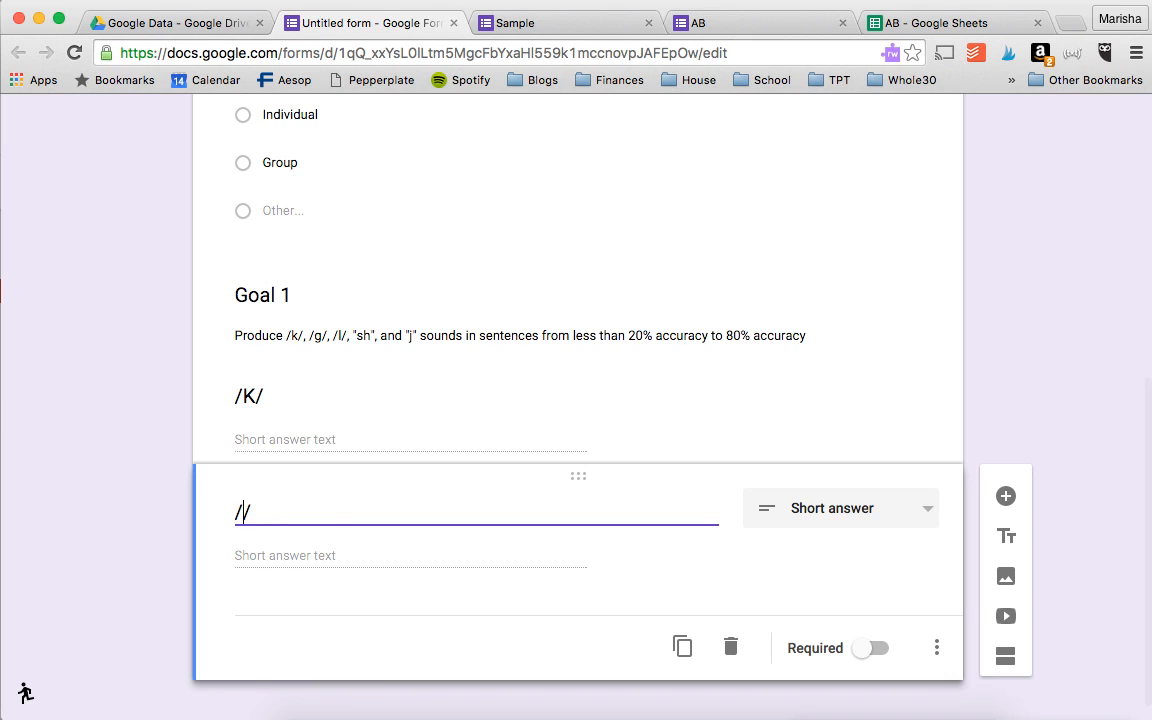
pyautogui.write('G')
pyautogui.click(682, 646)
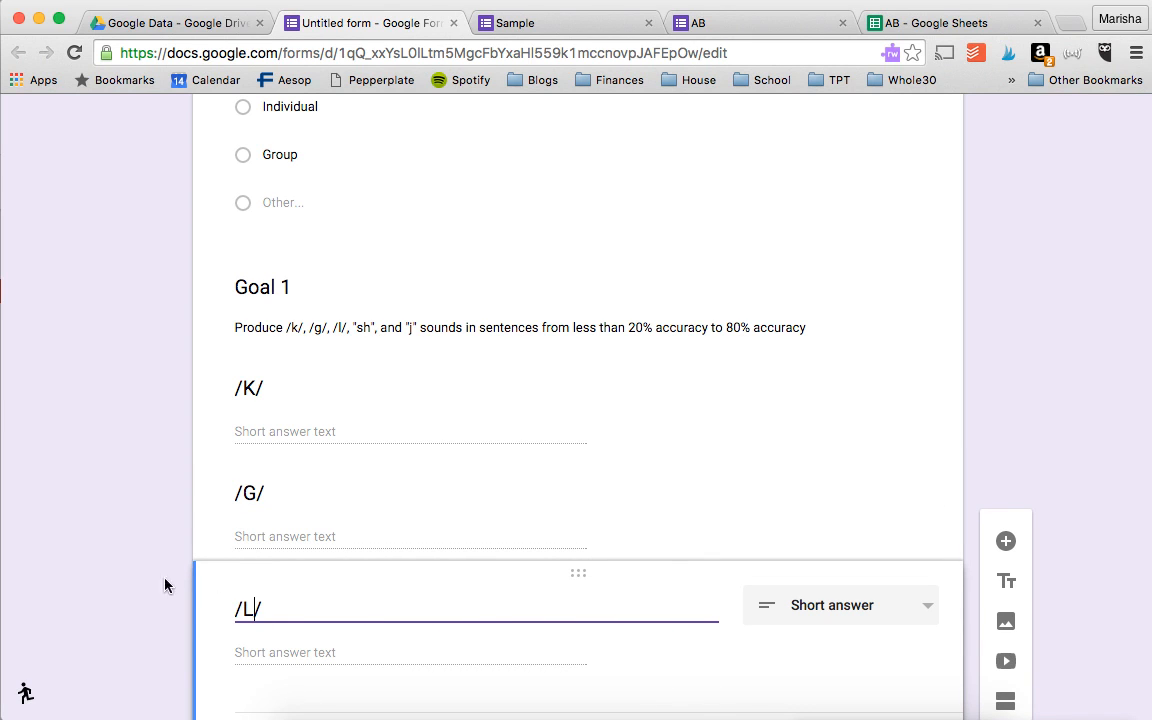
pyautogui.click(95, 581)
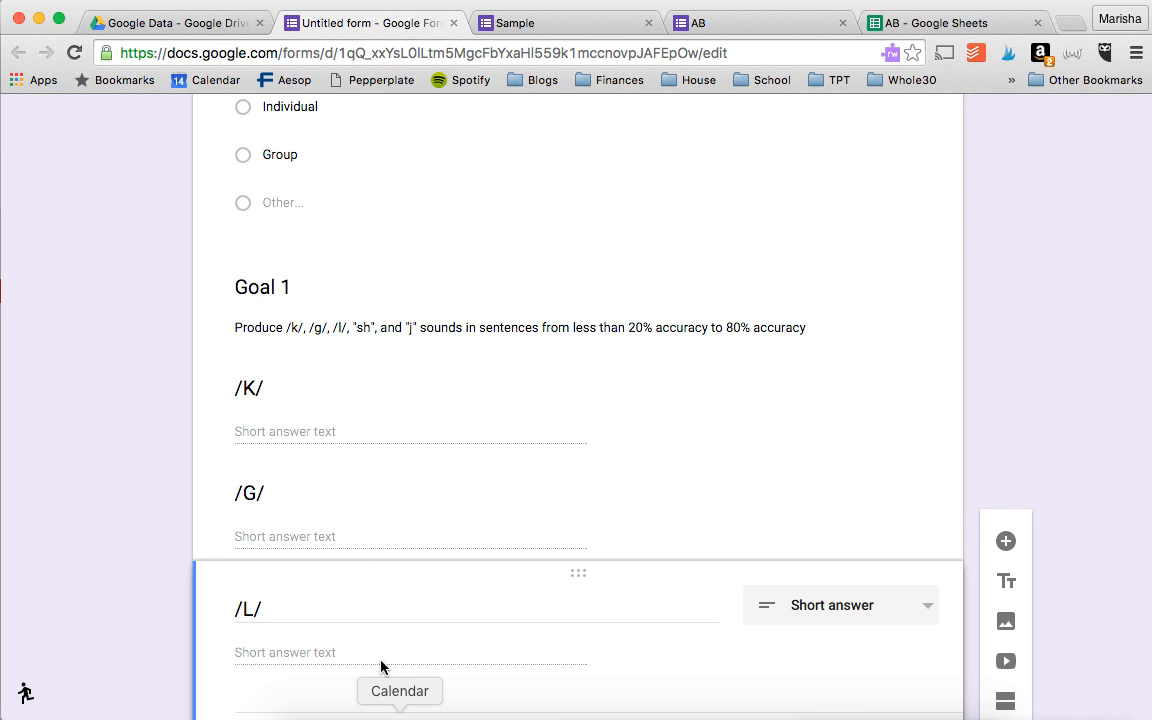
# - Add a title and description block after /L/, titled "Goal 2" with the description "Antonyms"
pyautogui.scroll(-3, 679, 432)
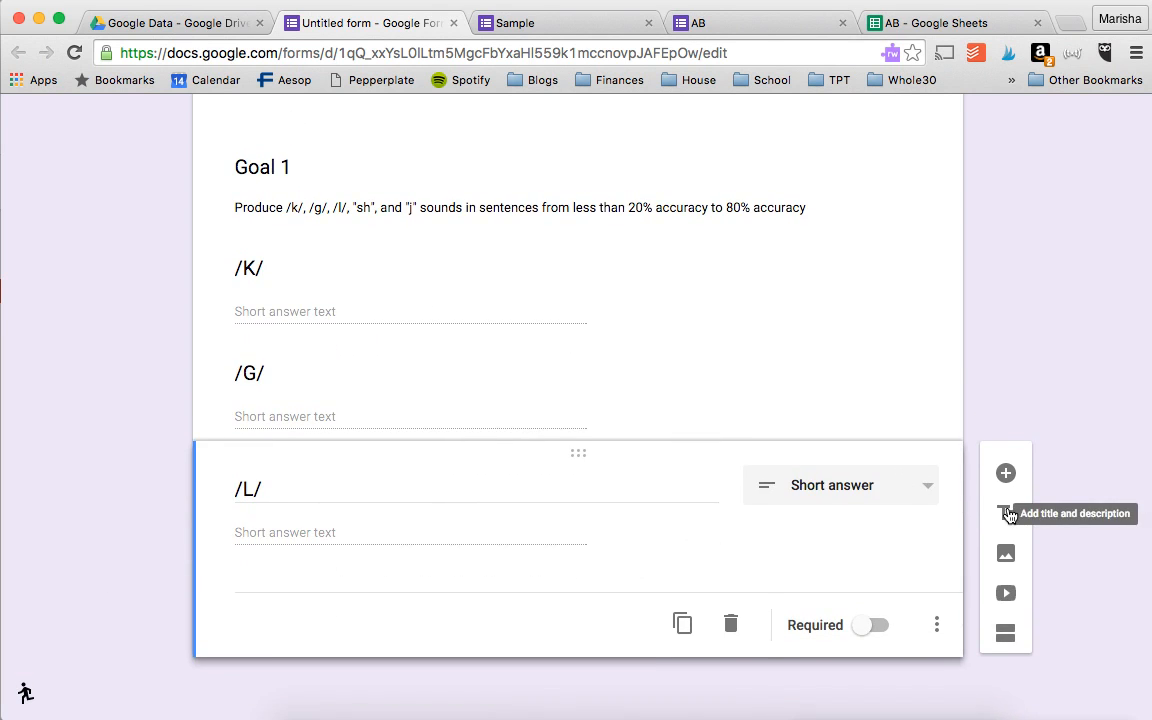
pyautogui.click(1006, 513)
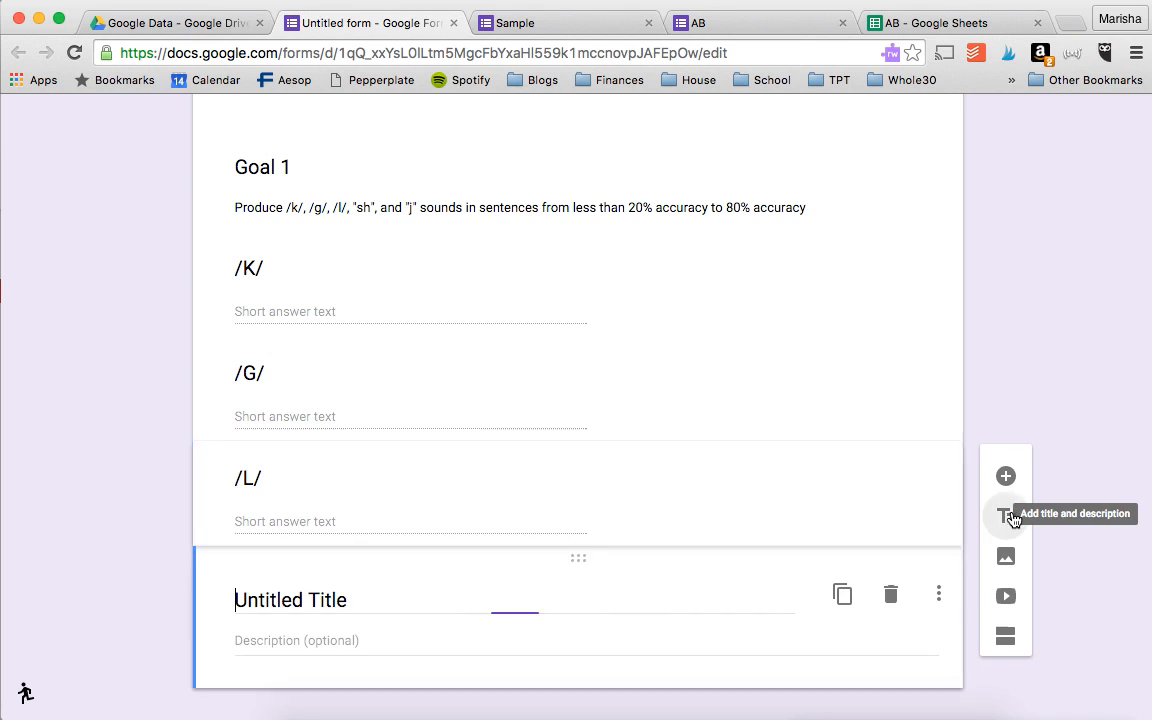
pyautogui.doubleClick(282, 600)
pyautogui.press('super+a')
pyautogui.write('Go')
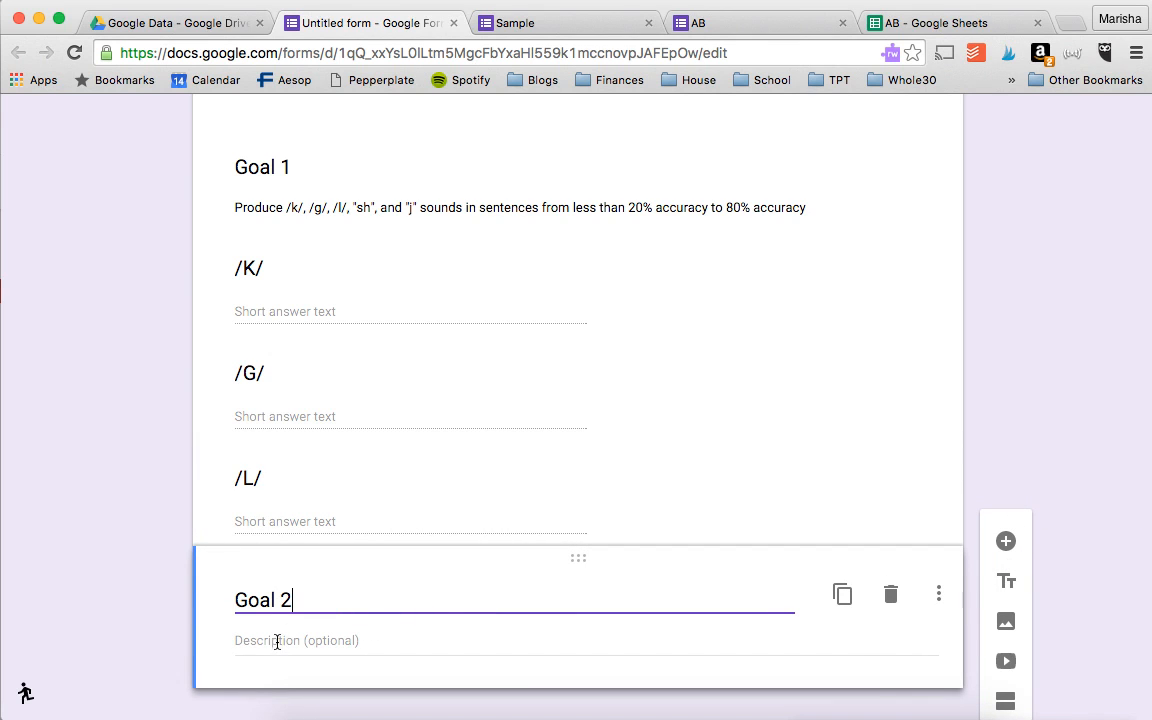
pyautogui.click(277, 641)
pyautogui.write('Antonyms')
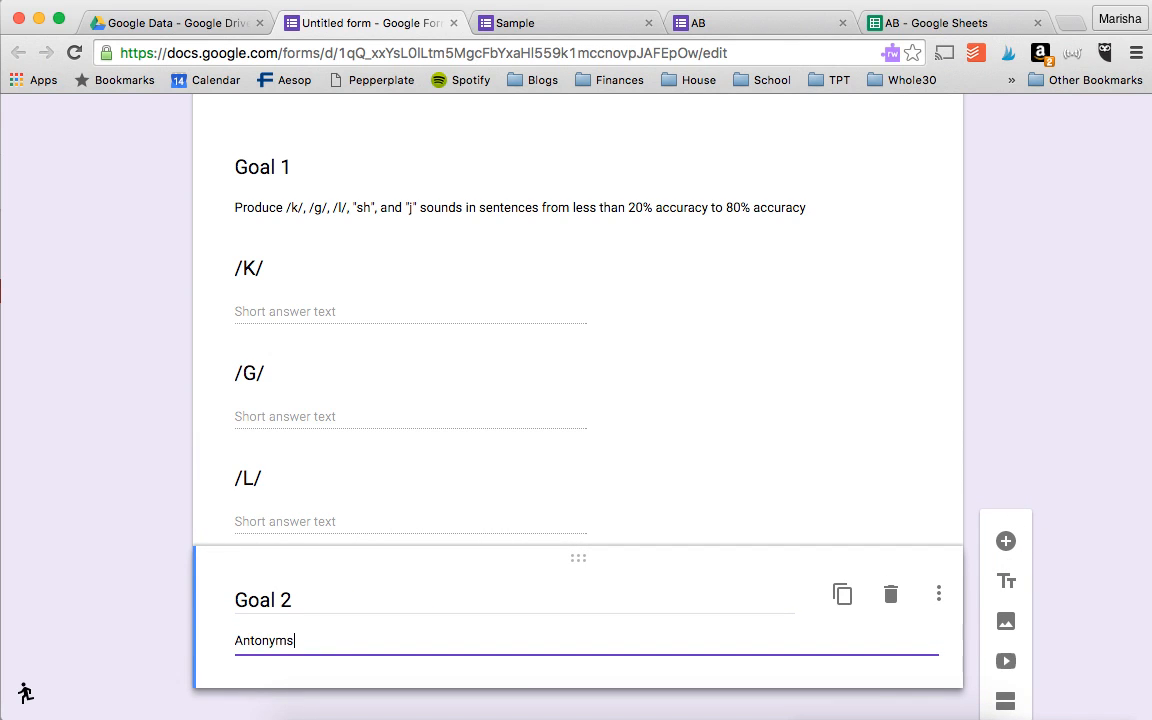
# - Add a Short answer question titled "Antonyms" under the Goal 2 block
pyautogui.scroll(-1, 416, 630)
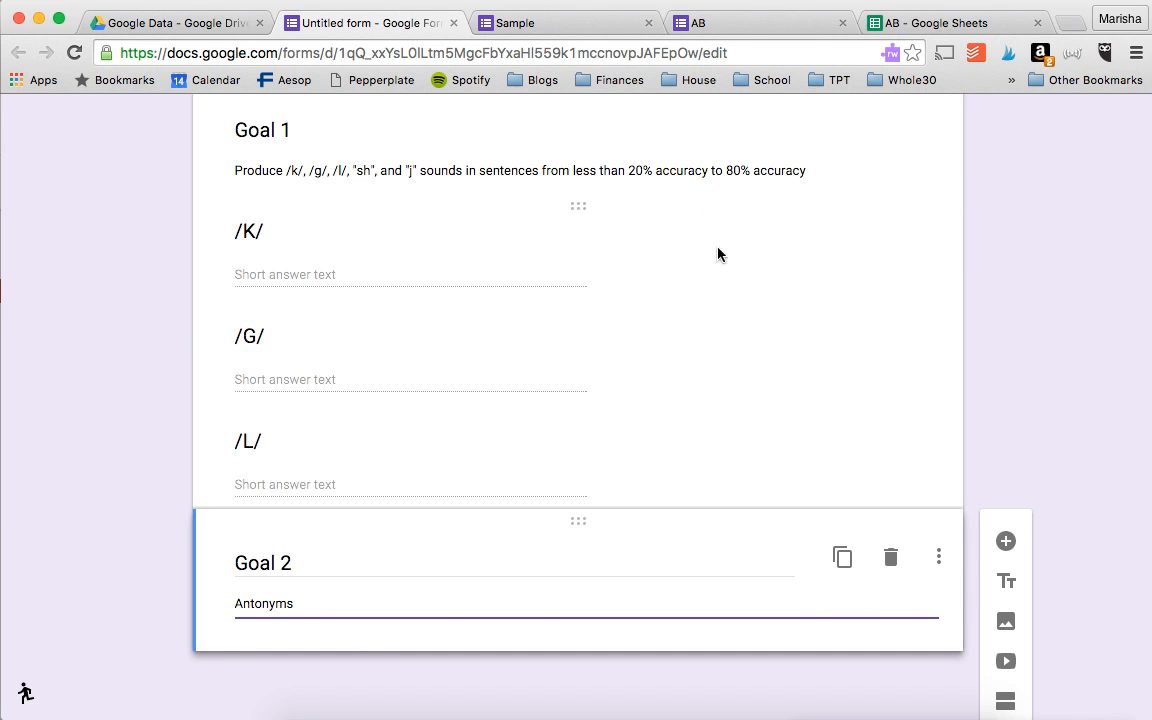
pyautogui.scroll(-1, 878, 565)
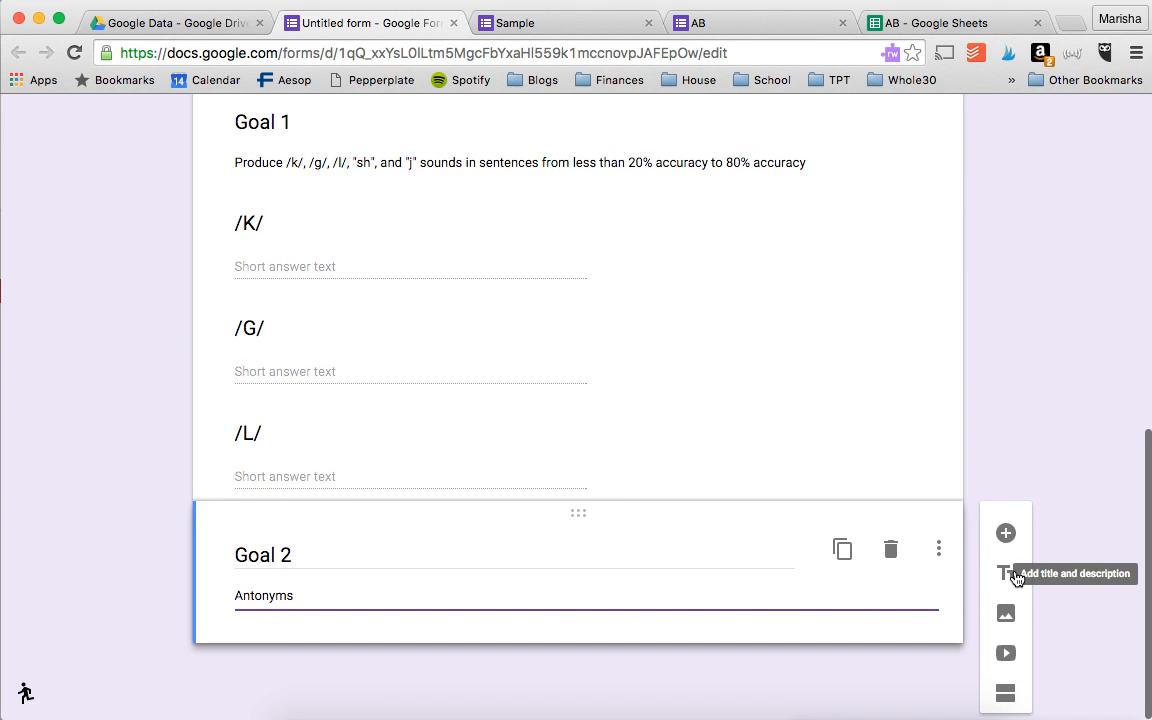
pyautogui.click(1006, 532)
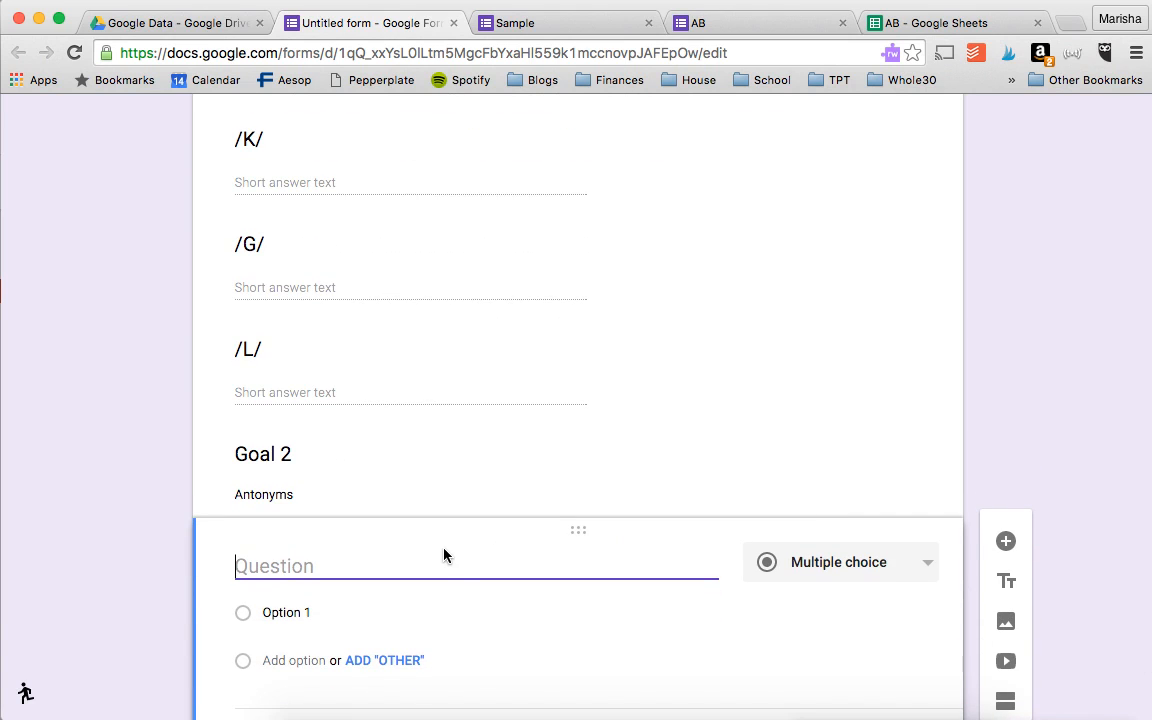
pyautogui.write('Antonyms')
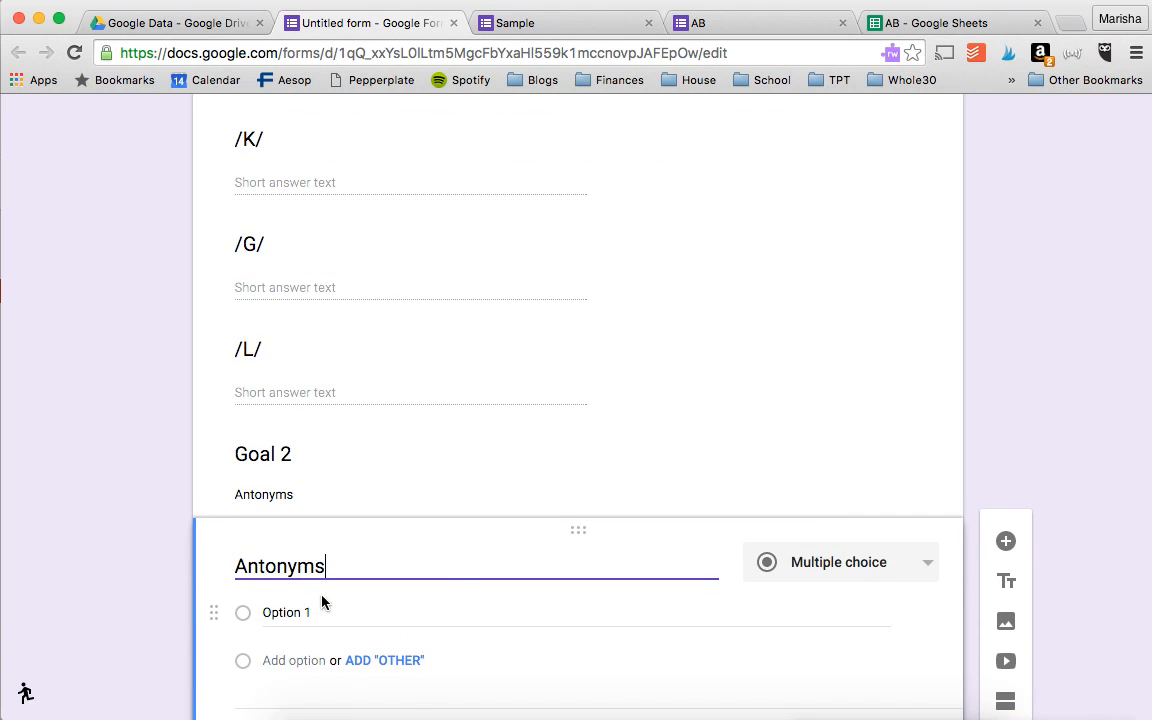
pyautogui.click(872, 566)
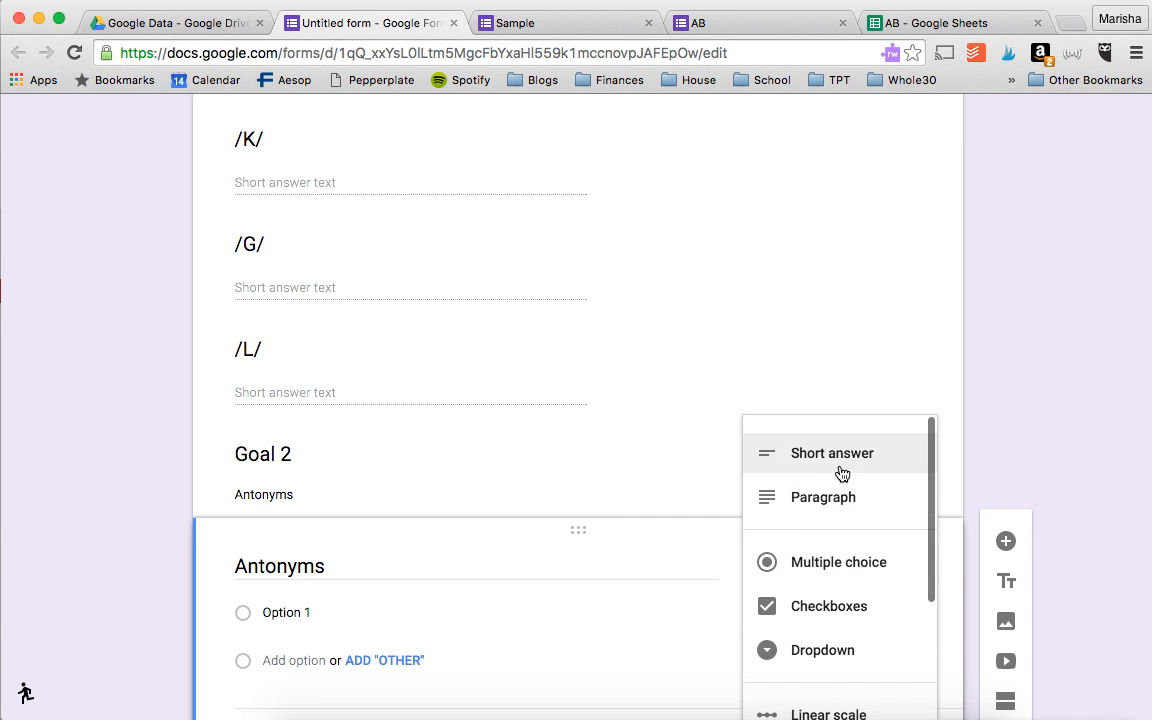
pyautogui.click(842, 473)
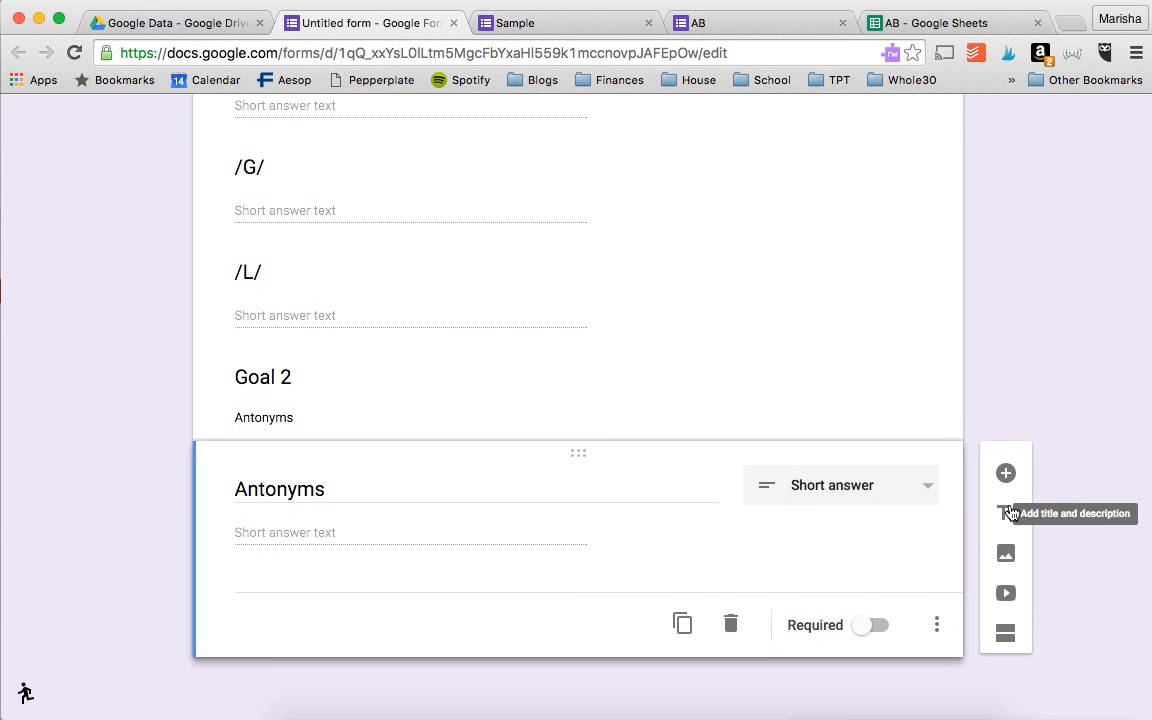
# - Add a title and description block titled "Notes" after the Antonyms question
pyautogui.click(1008, 513)
pyautogui.click(252, 568)
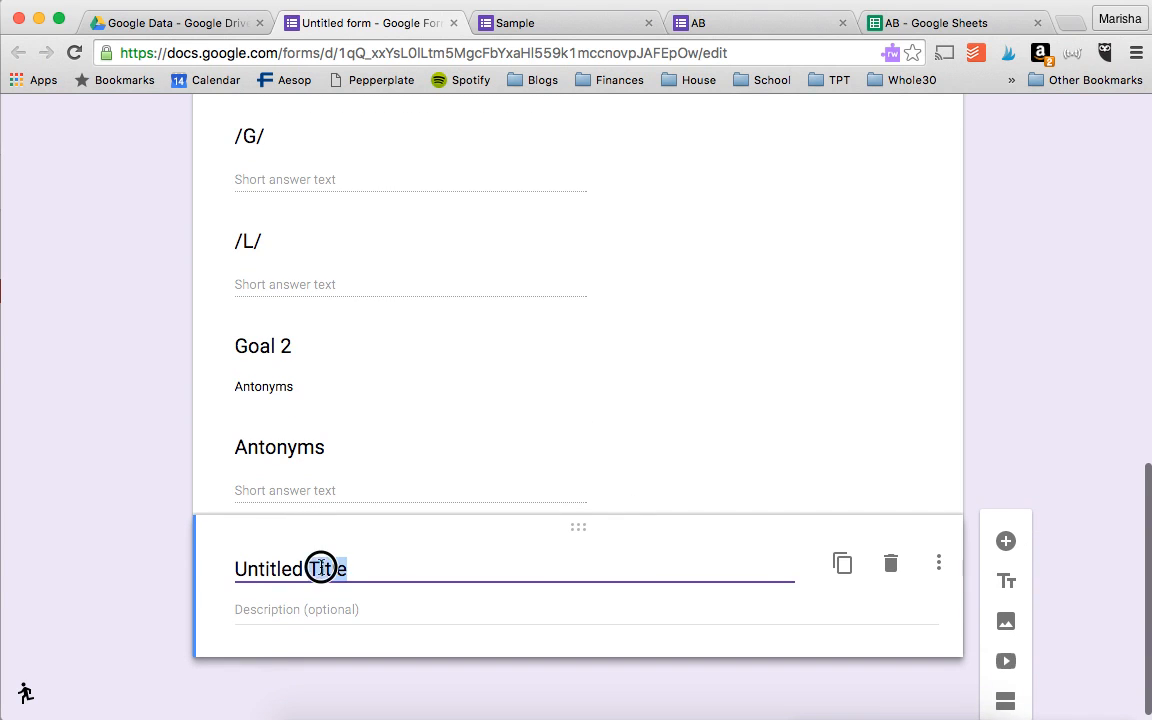
pyautogui.write('Notes')
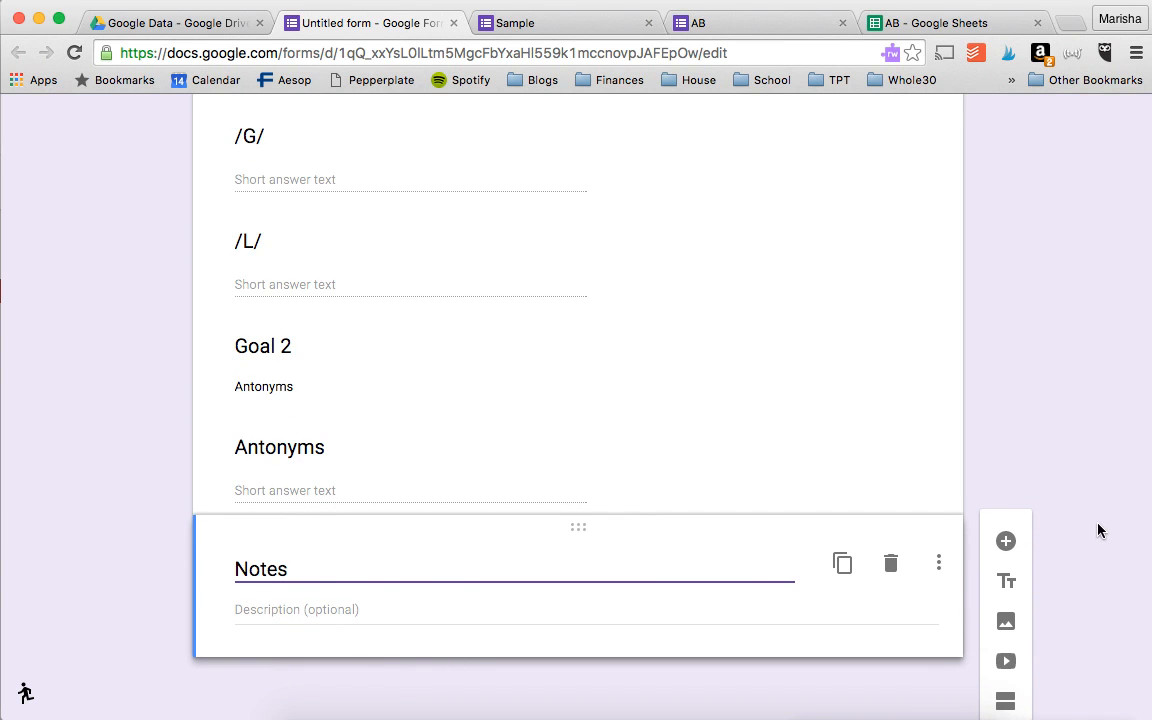
# - Add a Paragraph question titled "Notes" under the Notes block and rename that block "Notes & Plan"
pyautogui.click(1006, 541)
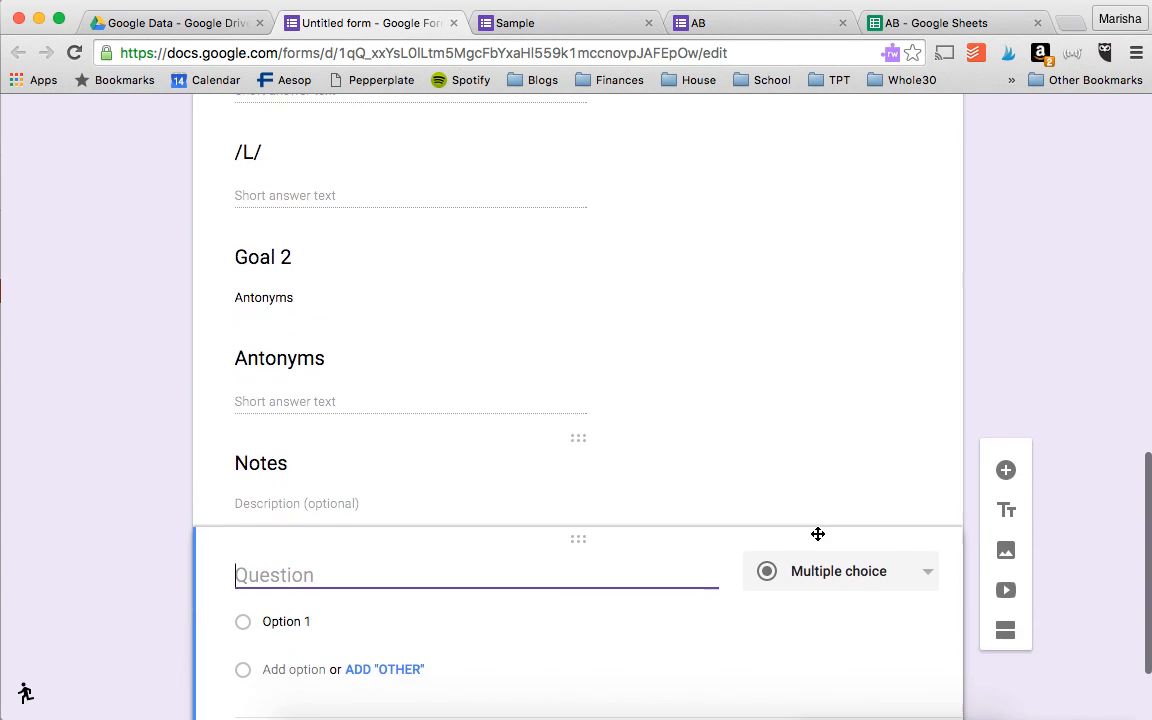
pyautogui.click(836, 578)
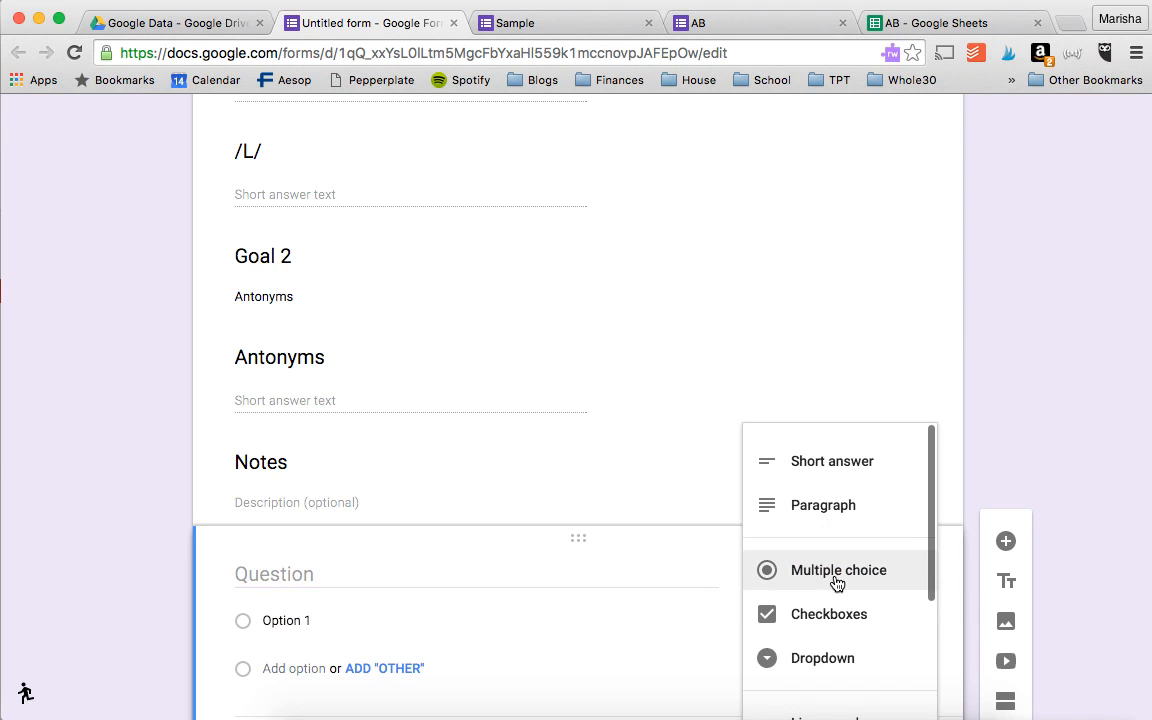
pyautogui.click(823, 502)
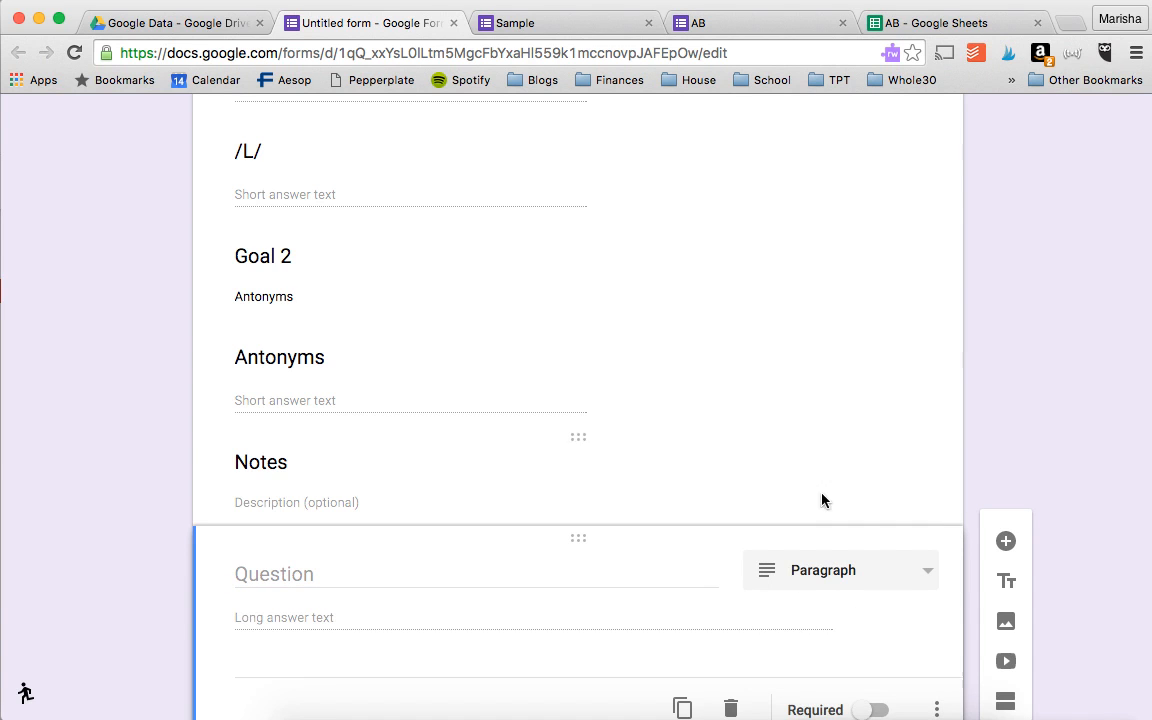
pyautogui.click(289, 521)
pyautogui.write('Notes')
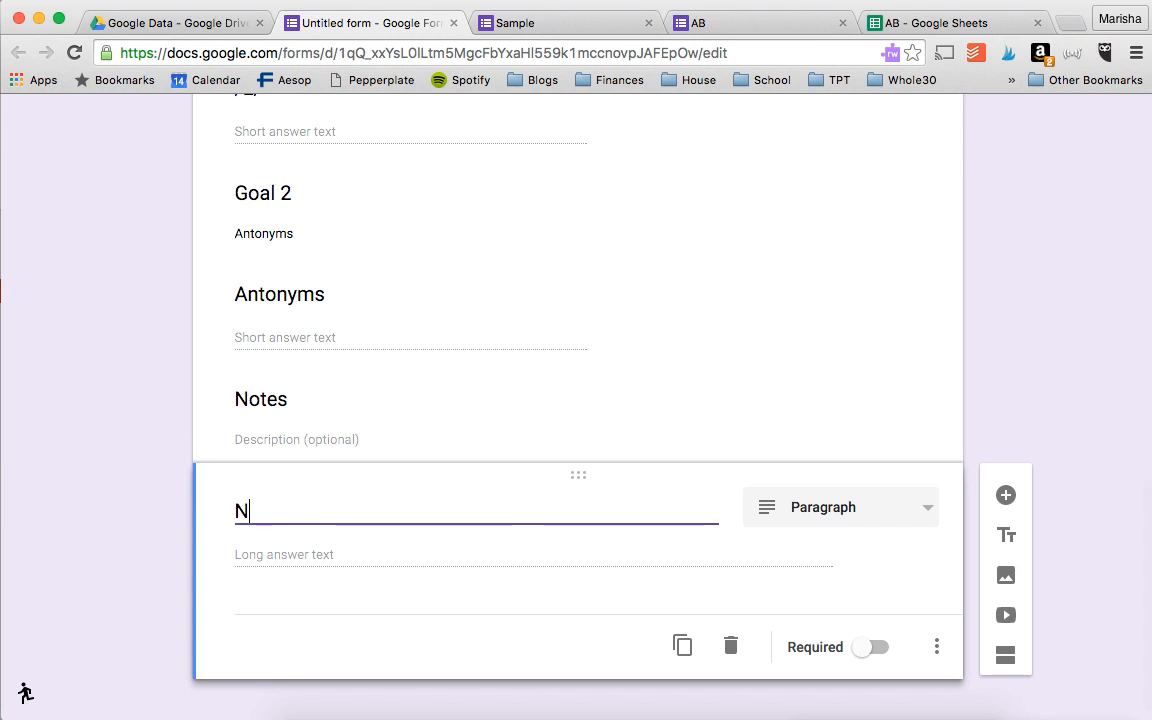
pyautogui.doubleClick(292, 403)
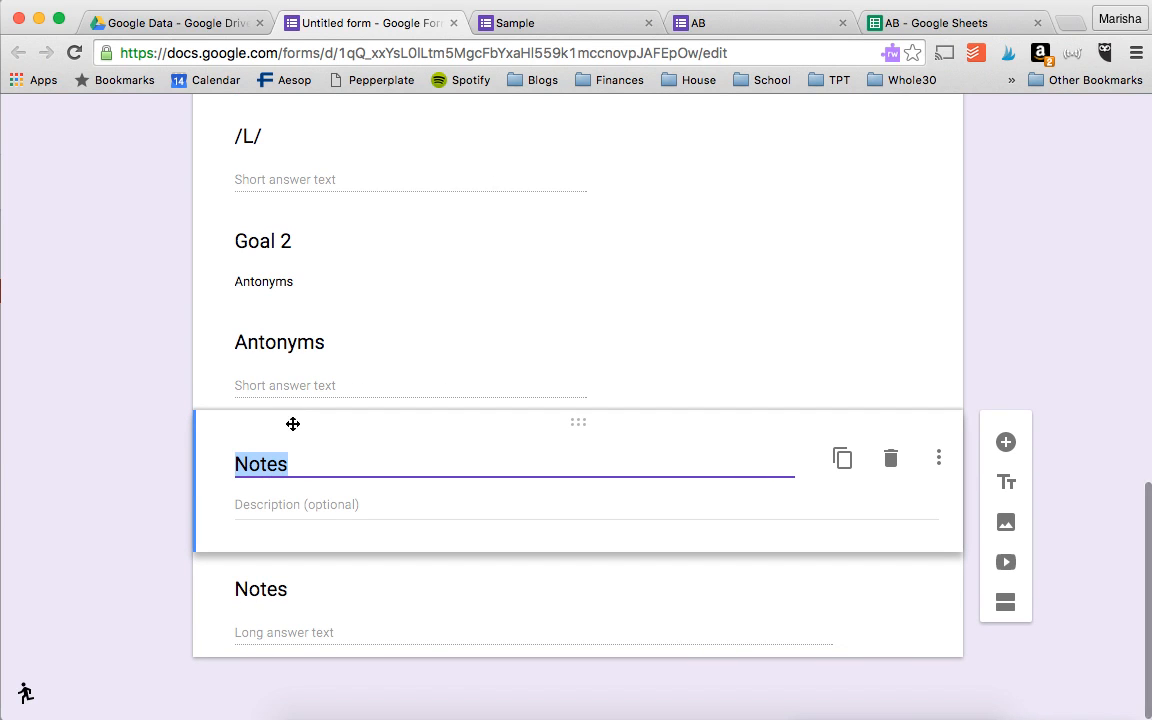
pyautogui.click(305, 461)
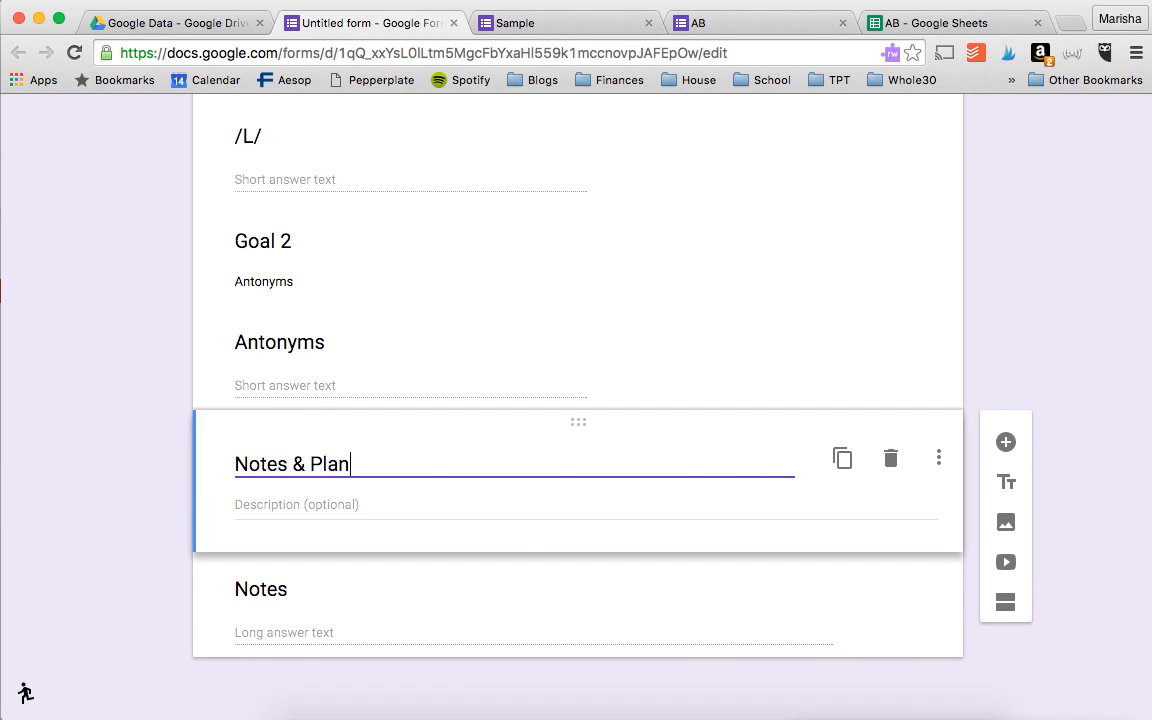
# - Duplicate the Notes paragraph question and title the copy "Plan"
pyautogui.click(823, 612)
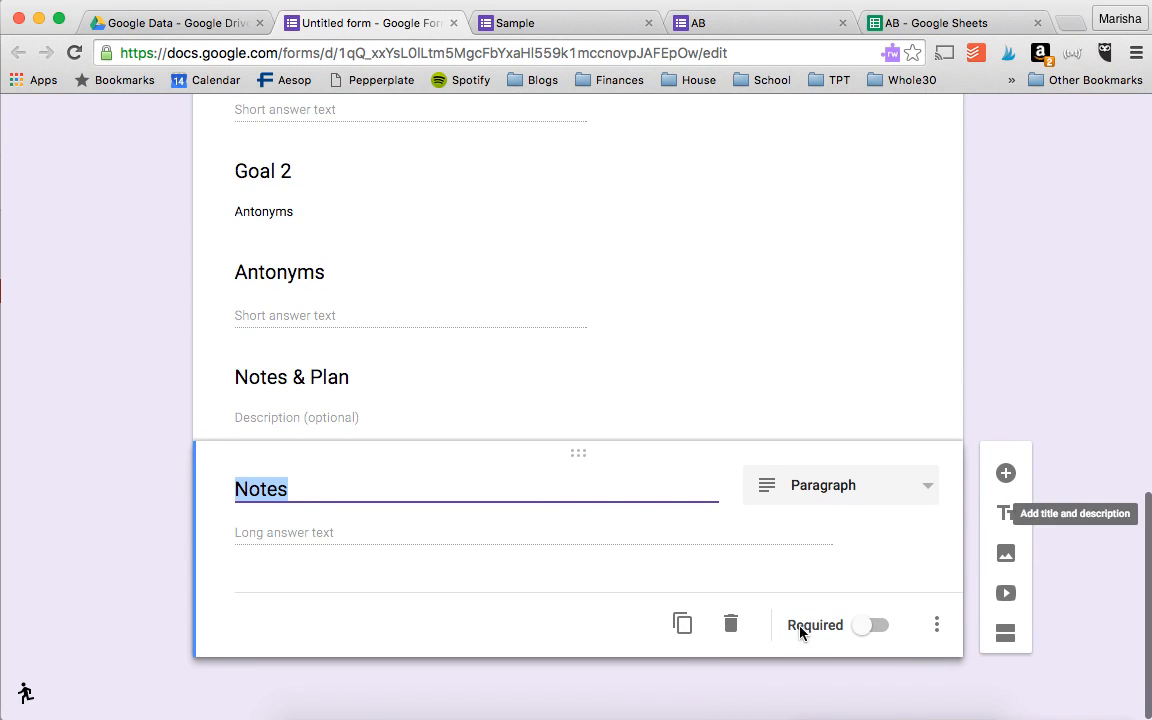
pyautogui.click(682, 623)
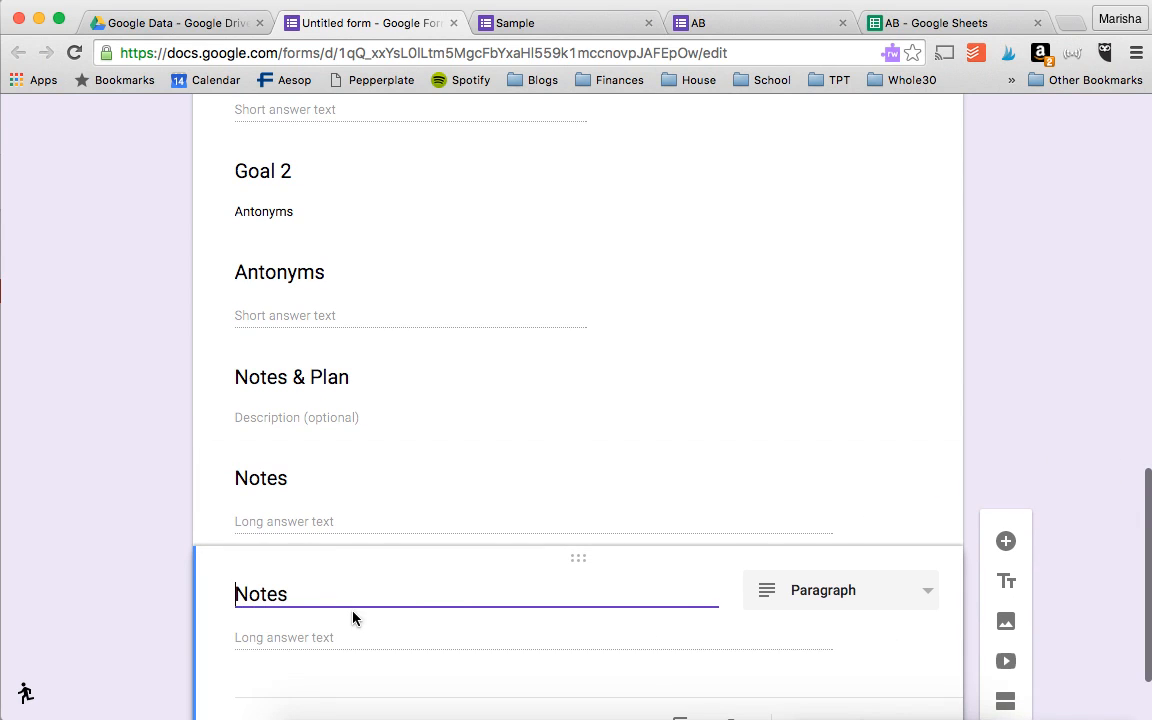
pyautogui.doubleClick(268, 594)
pyautogui.write('Plan')
pyautogui.click(132, 595)
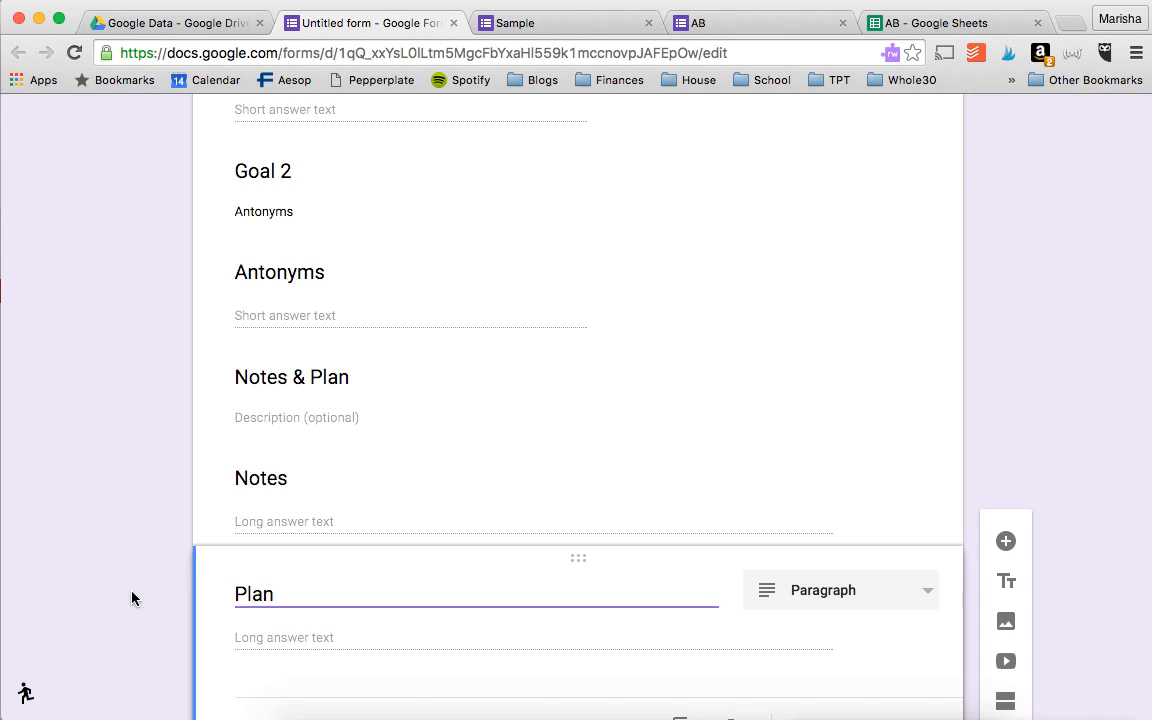
pyautogui.scroll(-2, 224, 520)
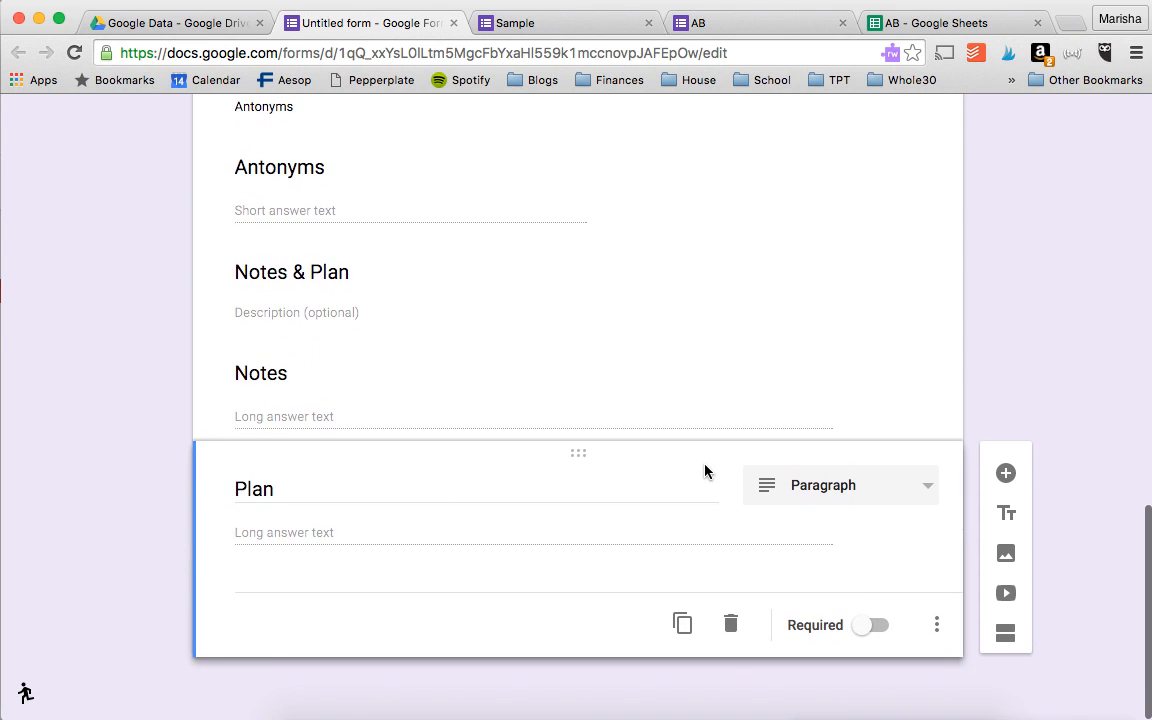
pyautogui.scroll(15, 705, 465)
pyautogui.scroll(1, 705, 465)
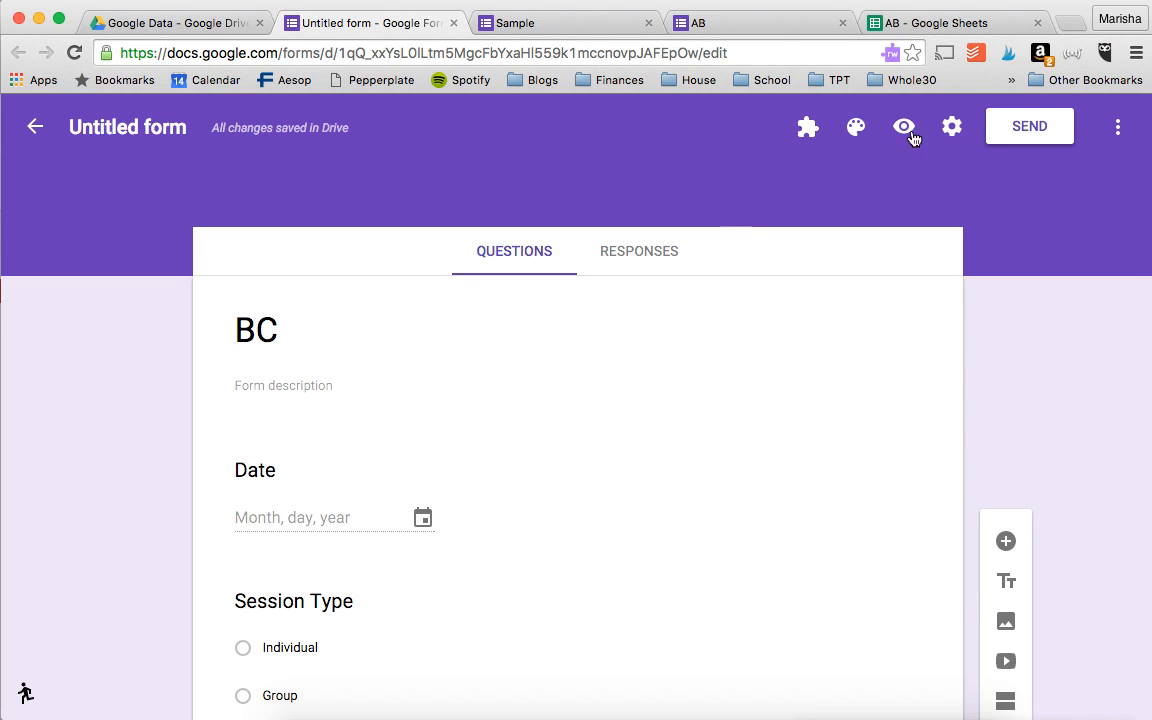
pyautogui.click(1119, 129)
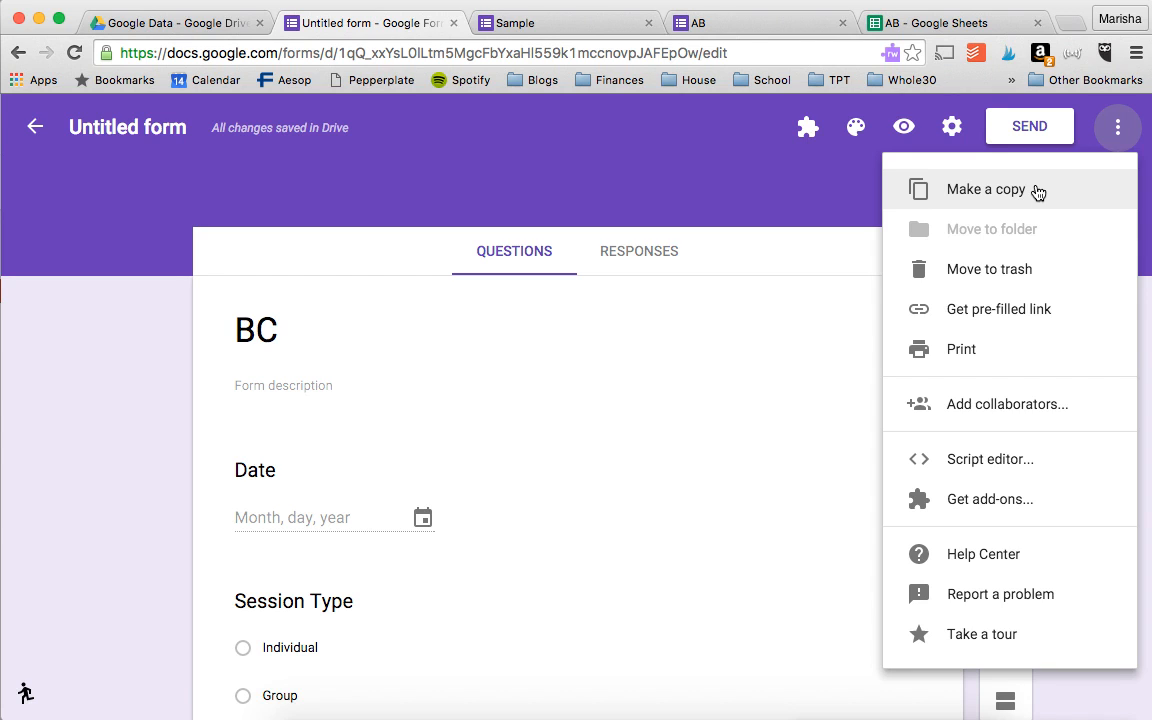
pyautogui.click(757, 339)
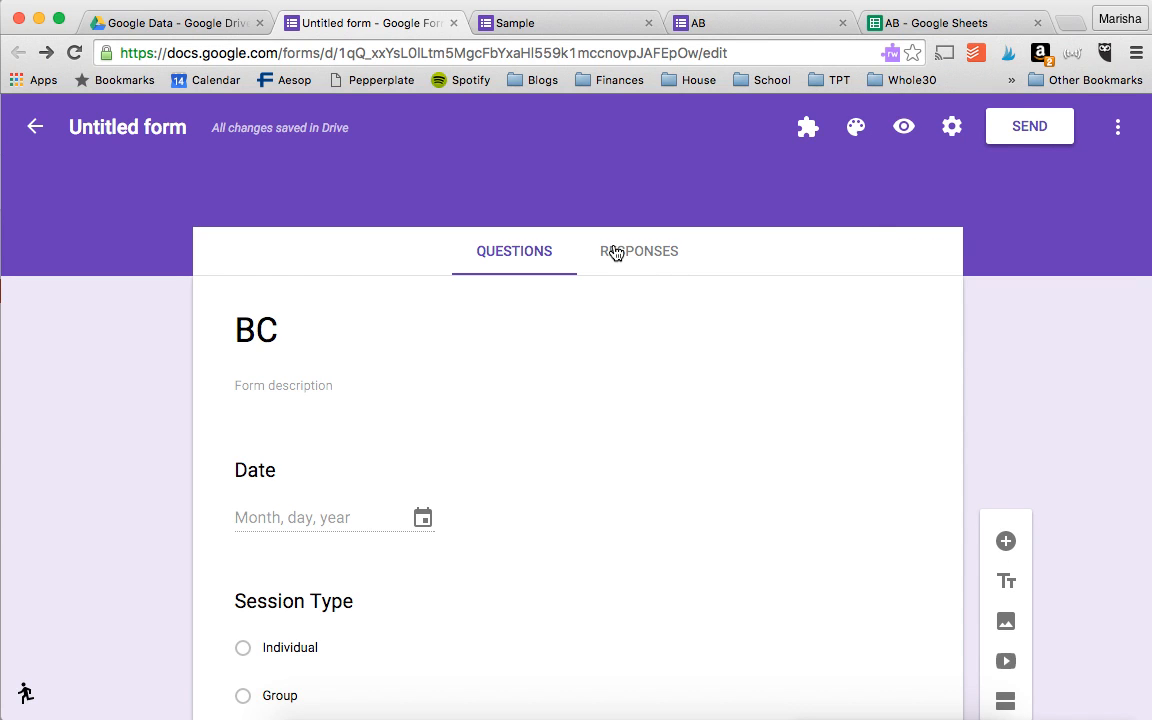
# - Create a new spreadsheet named "BC" as the destination for the form's responses
pyautogui.click(615, 253)
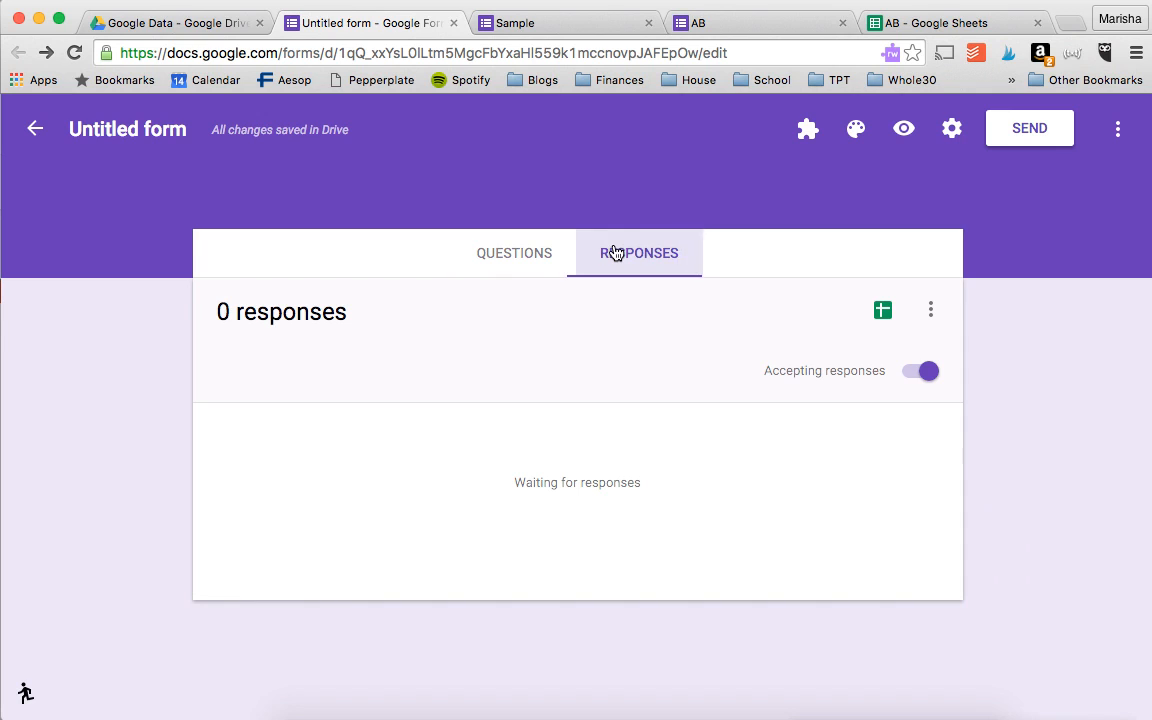
pyautogui.click(883, 312)
pyautogui.click(596, 240)
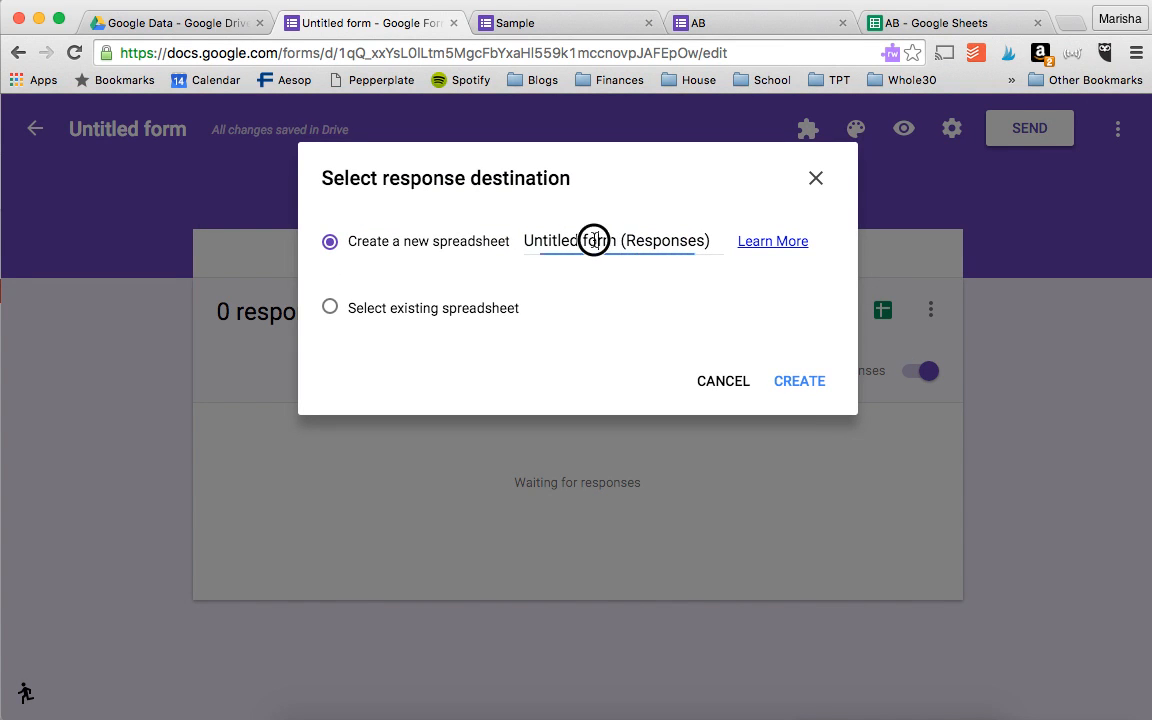
pyautogui.hotkey('ctrl', 'a')
pyautogui.write('B')
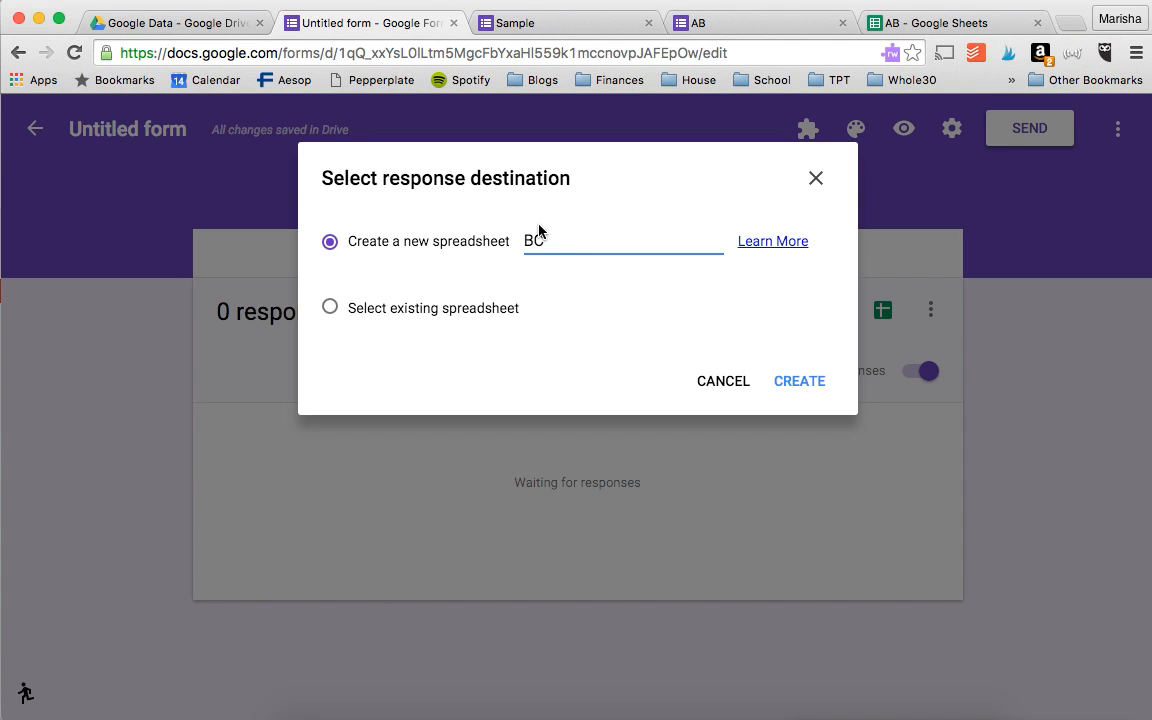
pyautogui.click(786, 382)
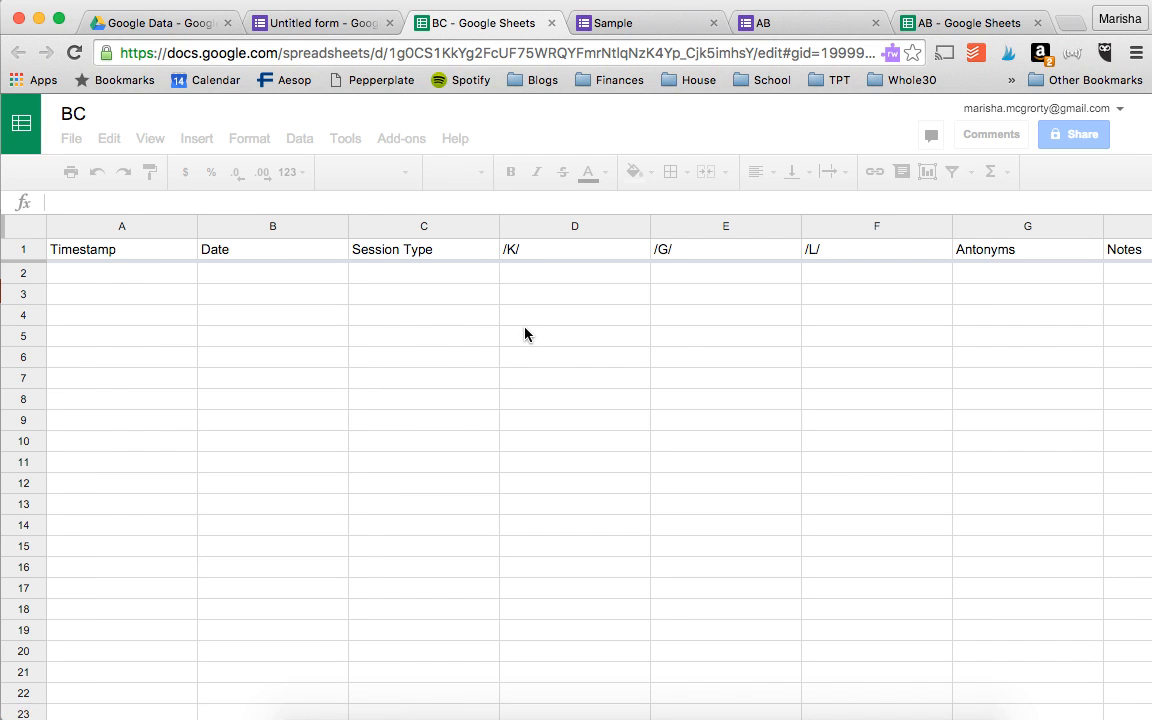
# - Color the /K/, /G/ and /L/ header text red in the response sheet
pyautogui.hscroll(2, 525, 330)
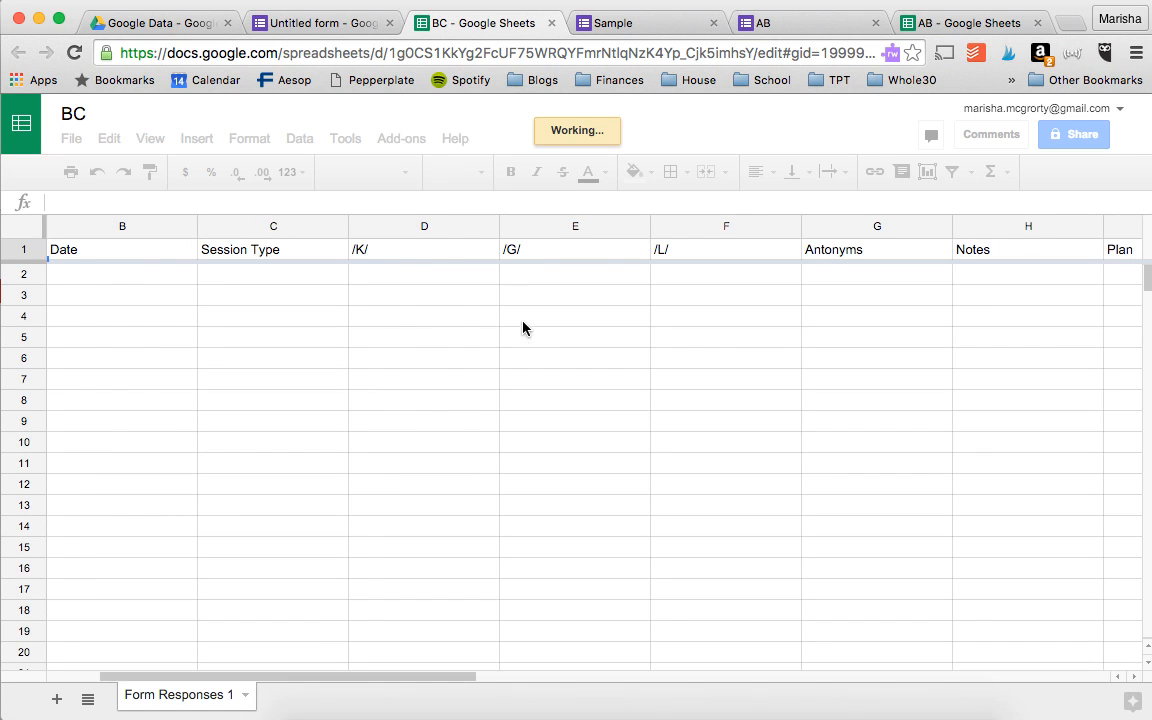
pyautogui.click(403, 256)
pyautogui.moveTo(399, 255); pyautogui.dragTo(671, 254)
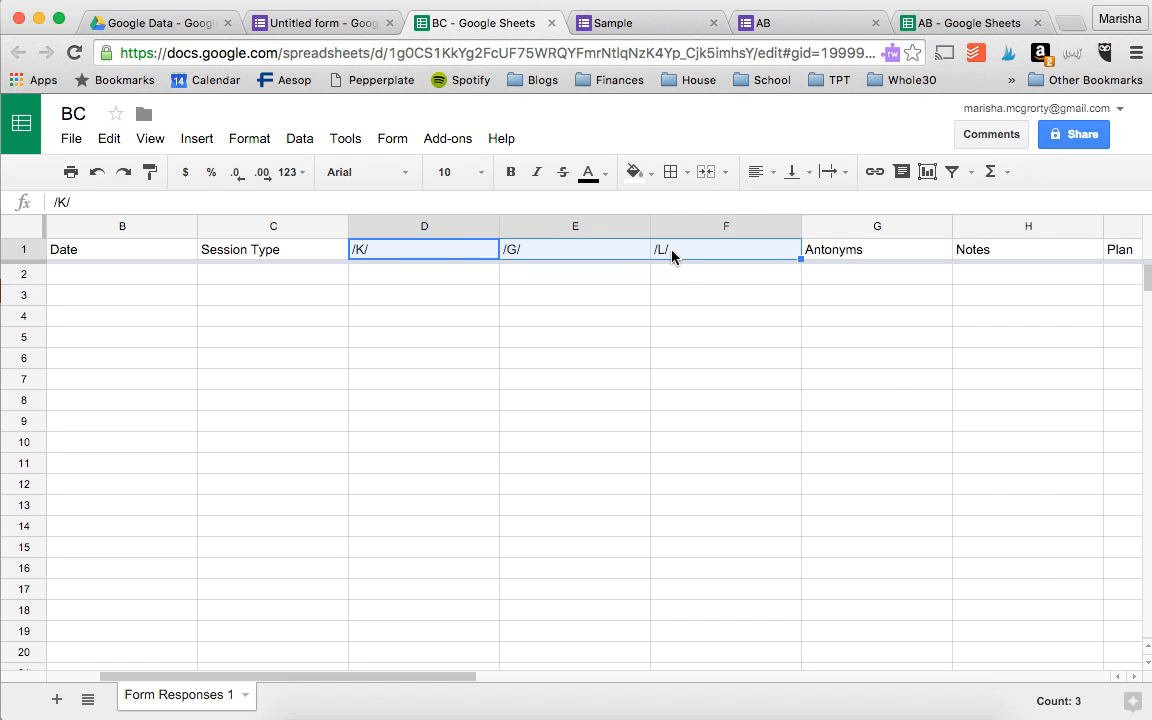
pyautogui.click(592, 174)
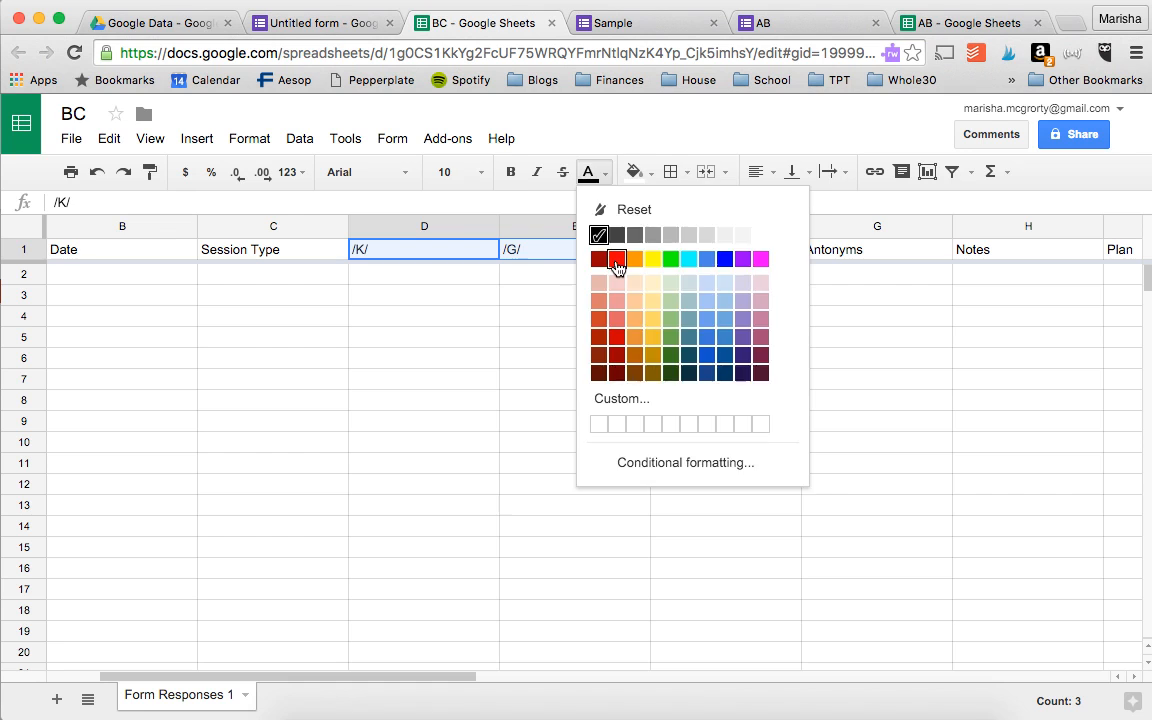
pyautogui.click(616, 262)
# - Color the Antonyms header text purple
pyautogui.click(839, 258)
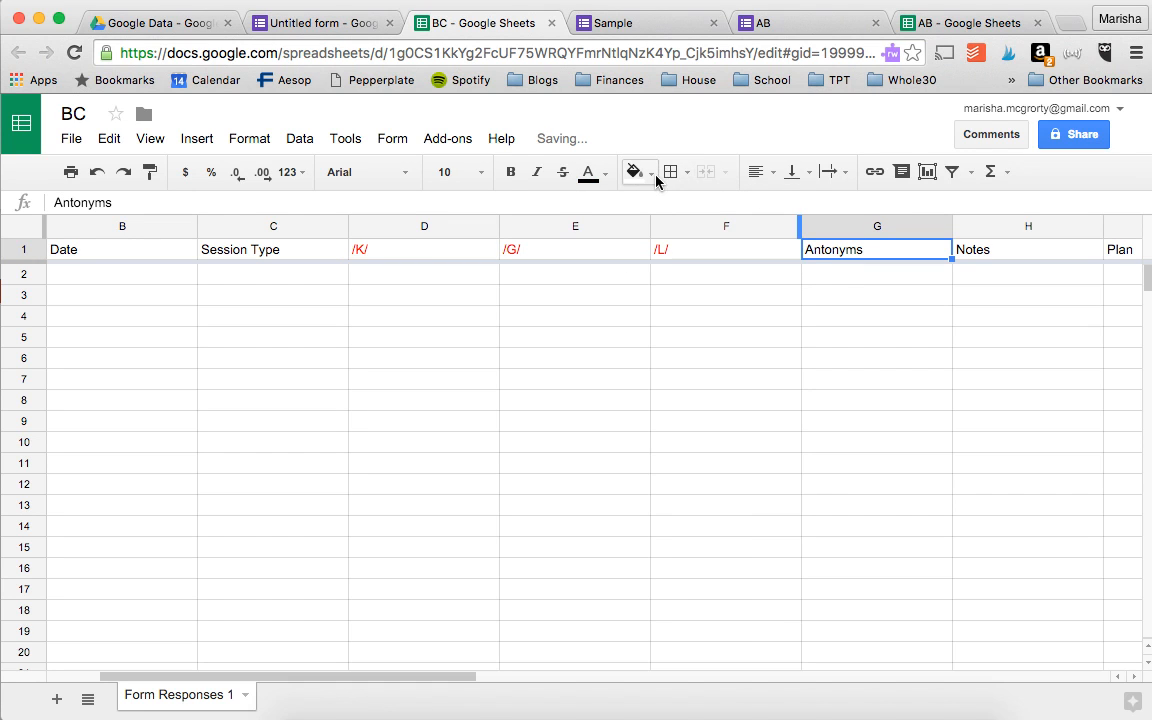
pyautogui.click(605, 177)
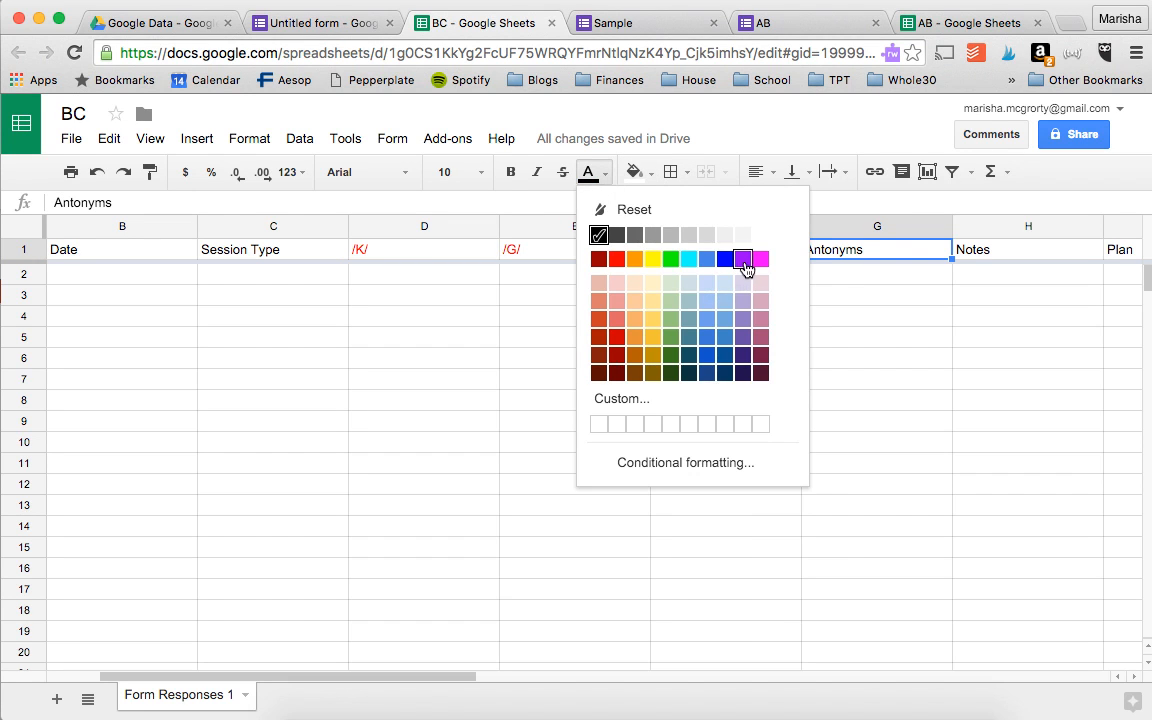
pyautogui.click(743, 260)
pyautogui.click(719, 257)
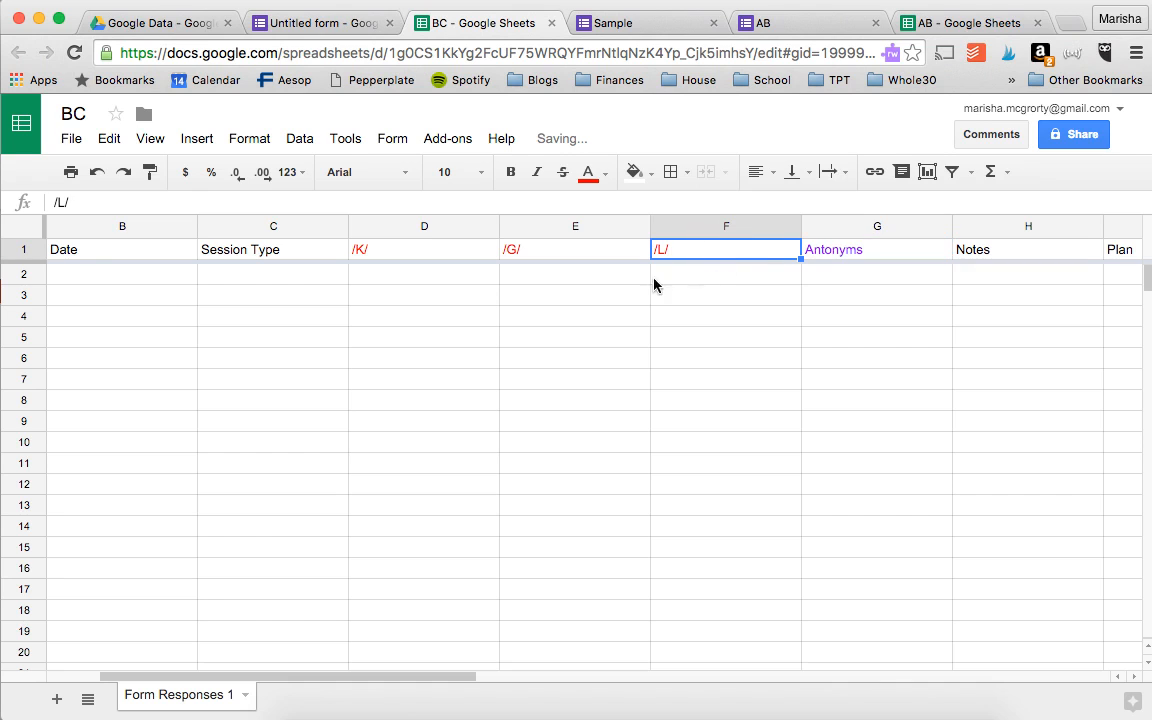
# - Hide the Timestamp column in the response sheet
pyautogui.click(113, 273)
pyautogui.press('Left')
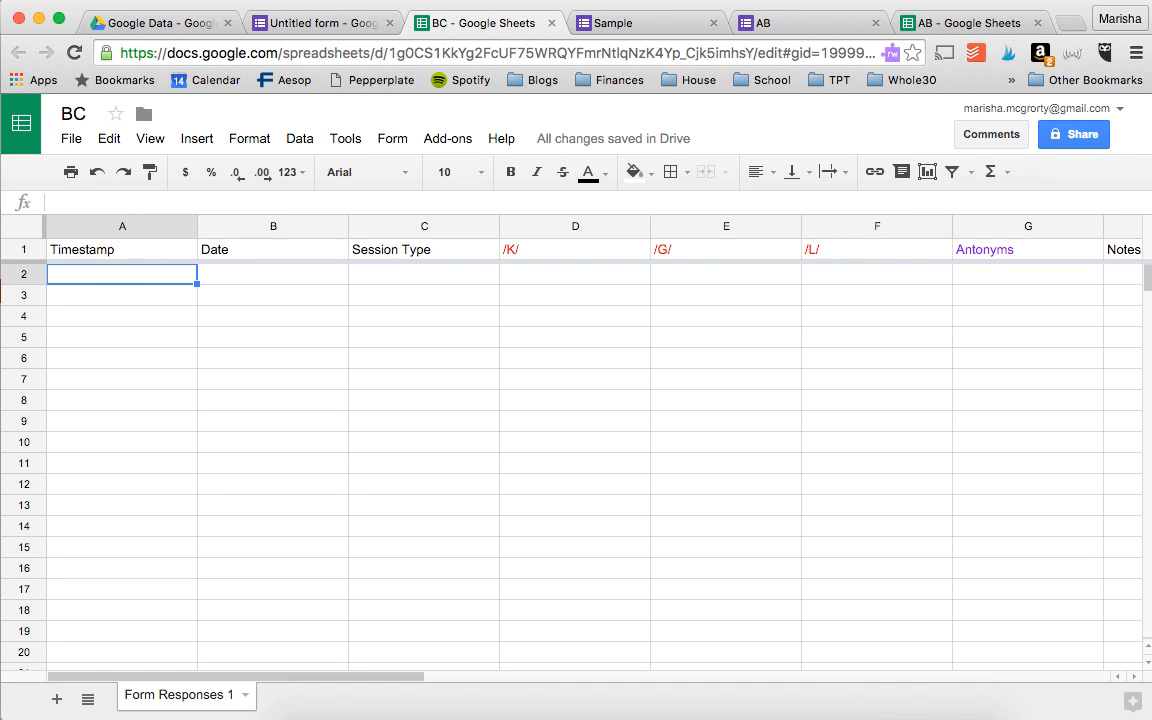
pyautogui.click(185, 229)
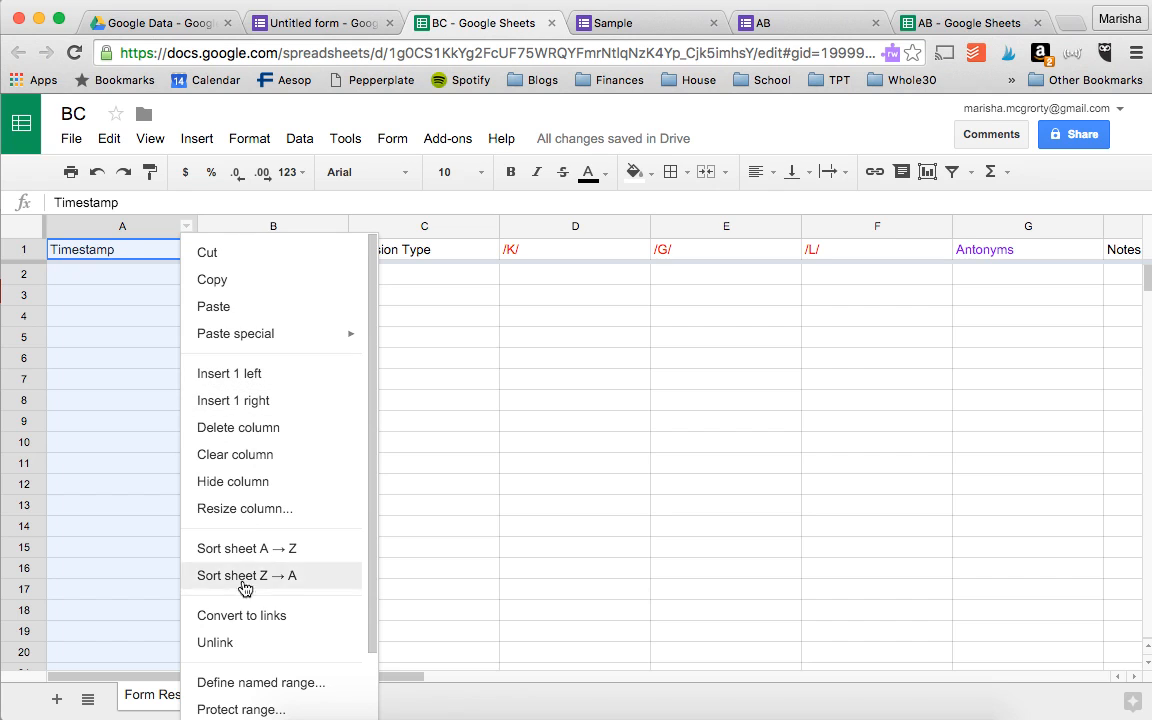
pyautogui.click(249, 484)
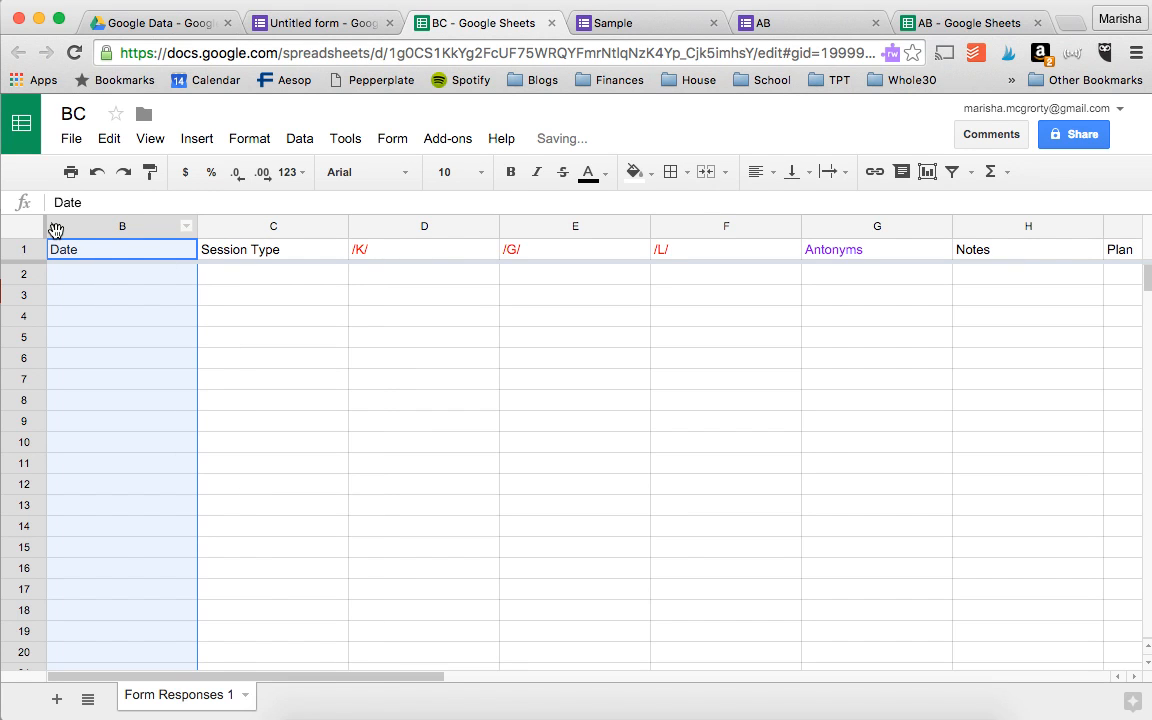
pyautogui.click(142, 279)
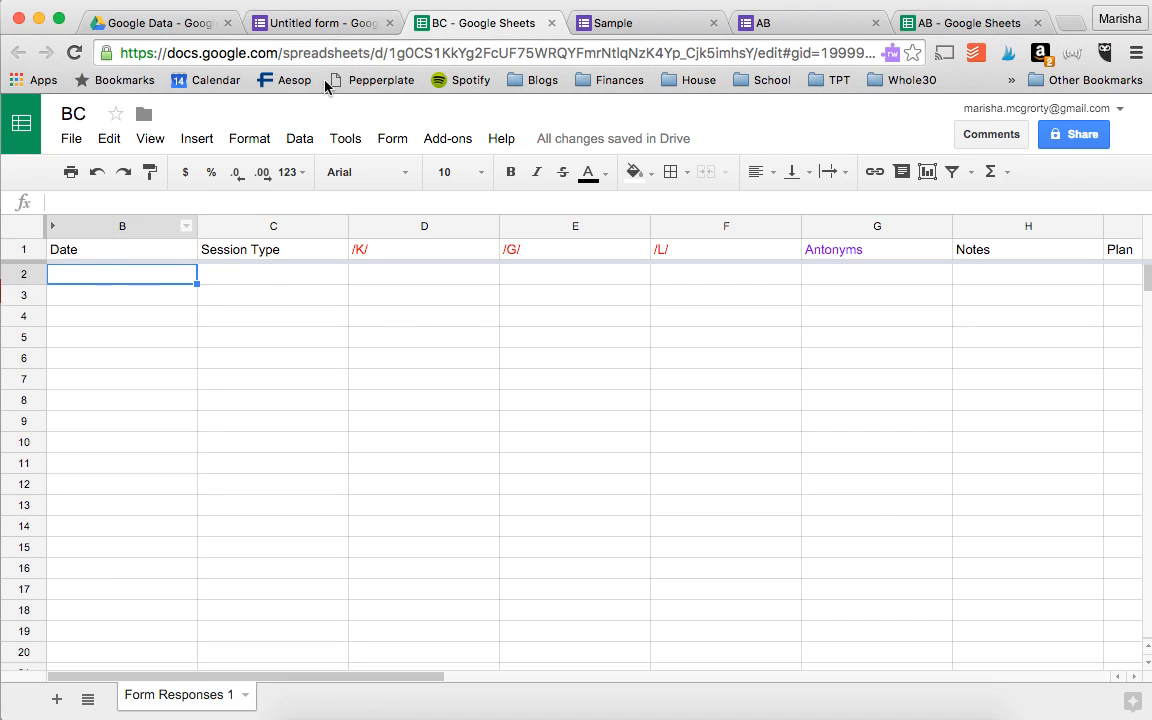
# - Switch back to the form editor and open the live preview of the BC form
pyautogui.click(330, 23)
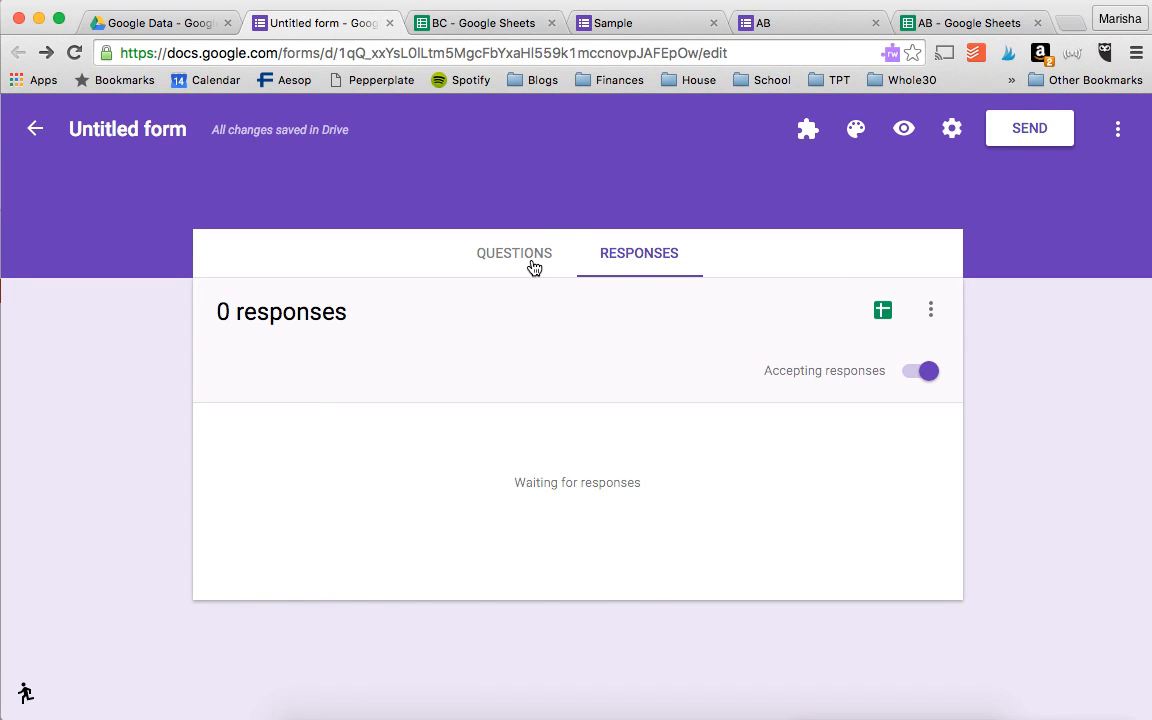
pyautogui.click(904, 129)
pyautogui.scroll(-3, 778, 396)
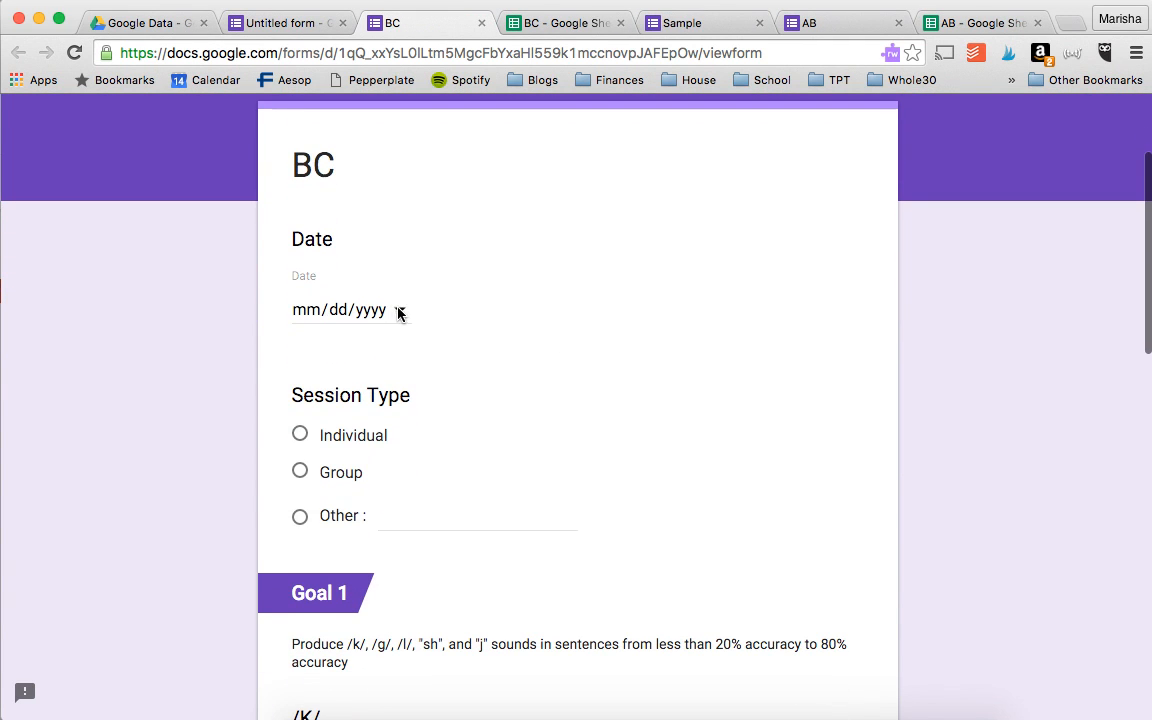
# - Set the session date to 02/01/2016 and choose Group as the session type in the form
pyautogui.click(399, 311)
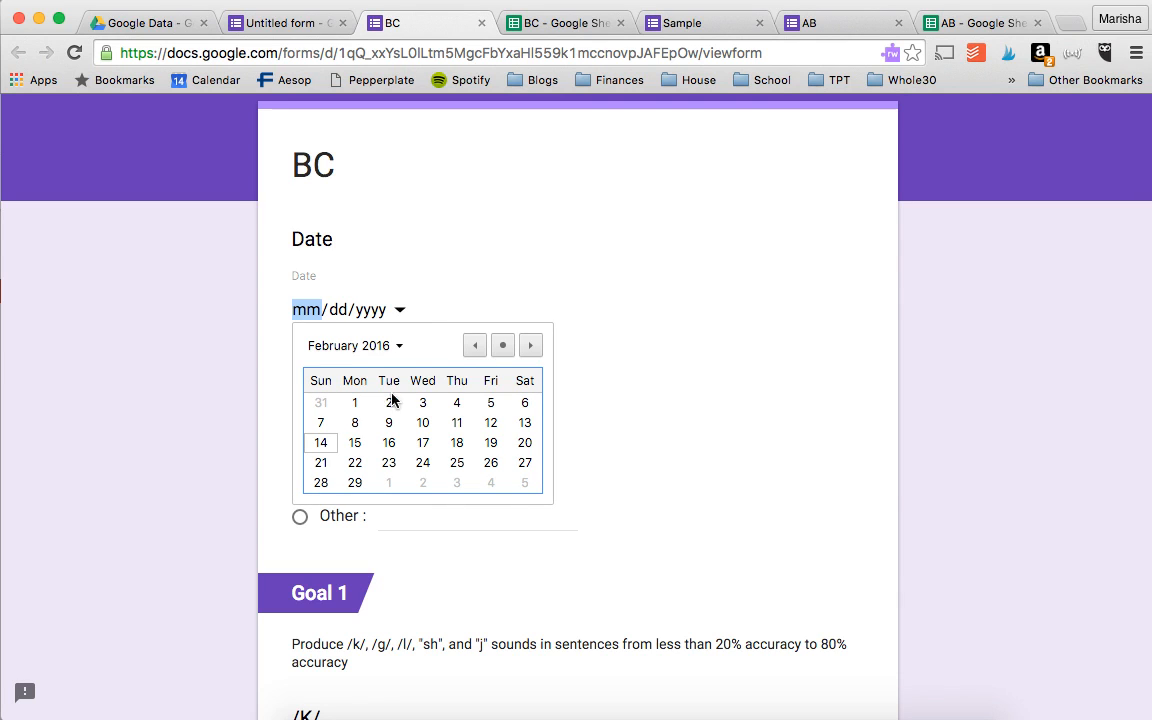
pyautogui.click(355, 402)
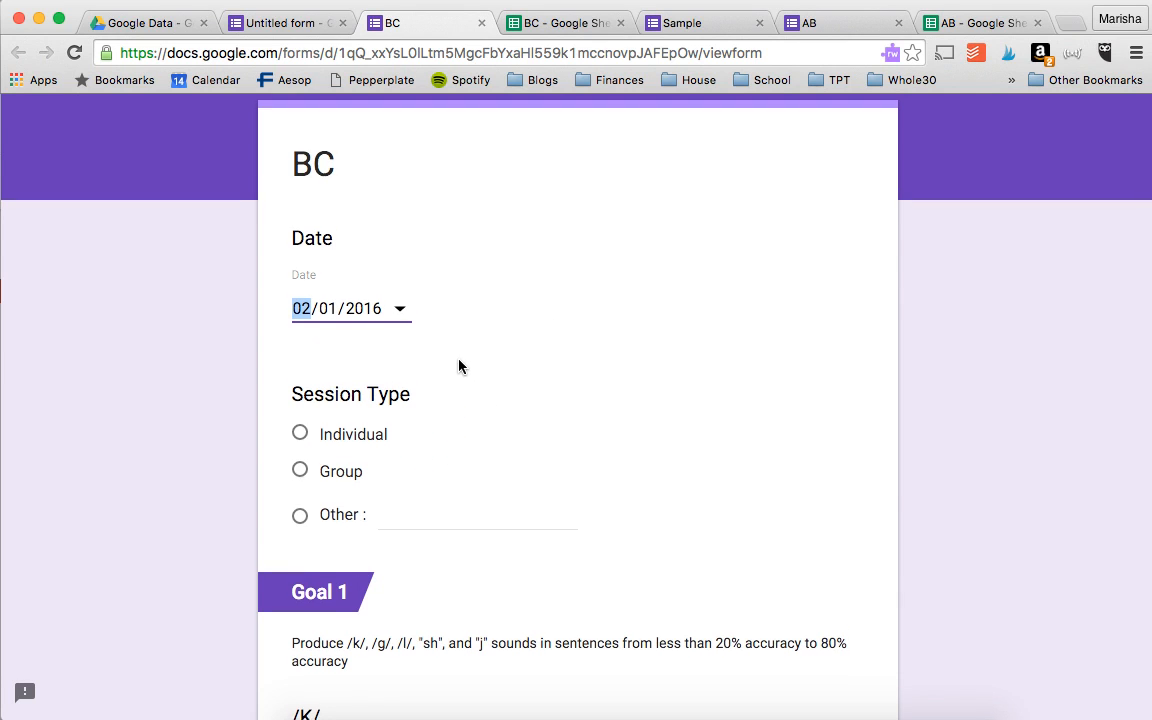
pyautogui.scroll(-1, 459, 366)
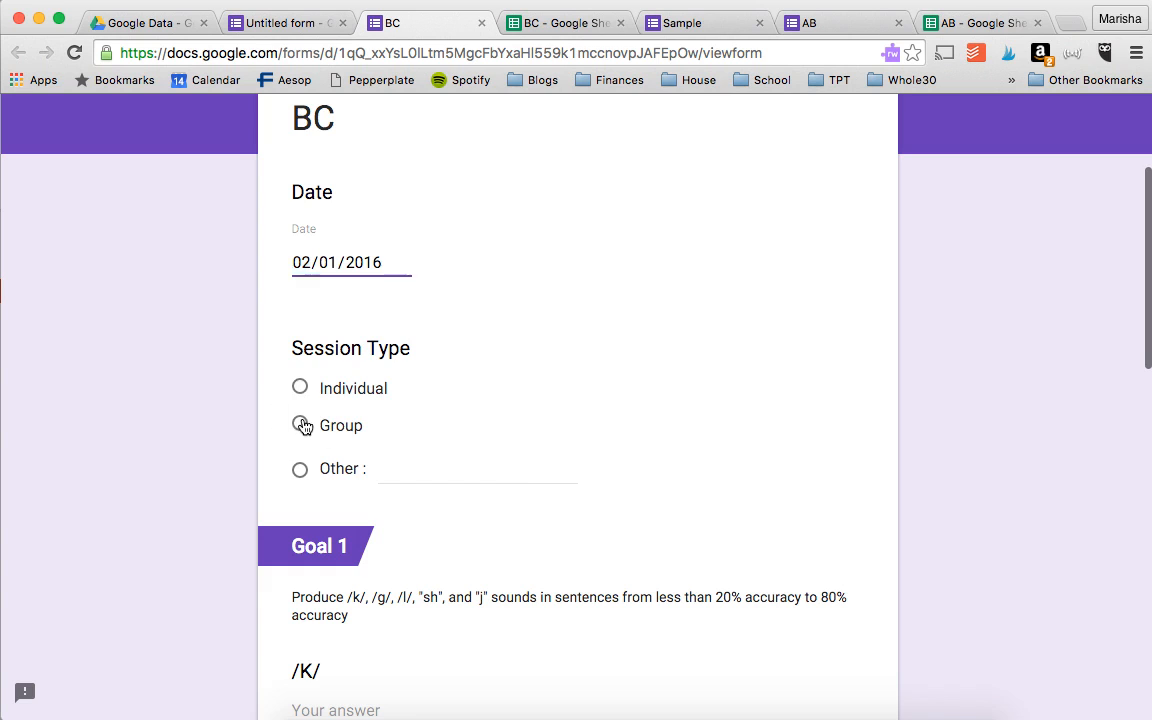
pyautogui.click(300, 424)
# - Fill in the Goal 1 answers with 20% for /K/, 0% for /G/ and 0% for /L/
pyautogui.scroll(-6, 432, 391)
pyautogui.click(326, 414)
pyautogui.write('20')
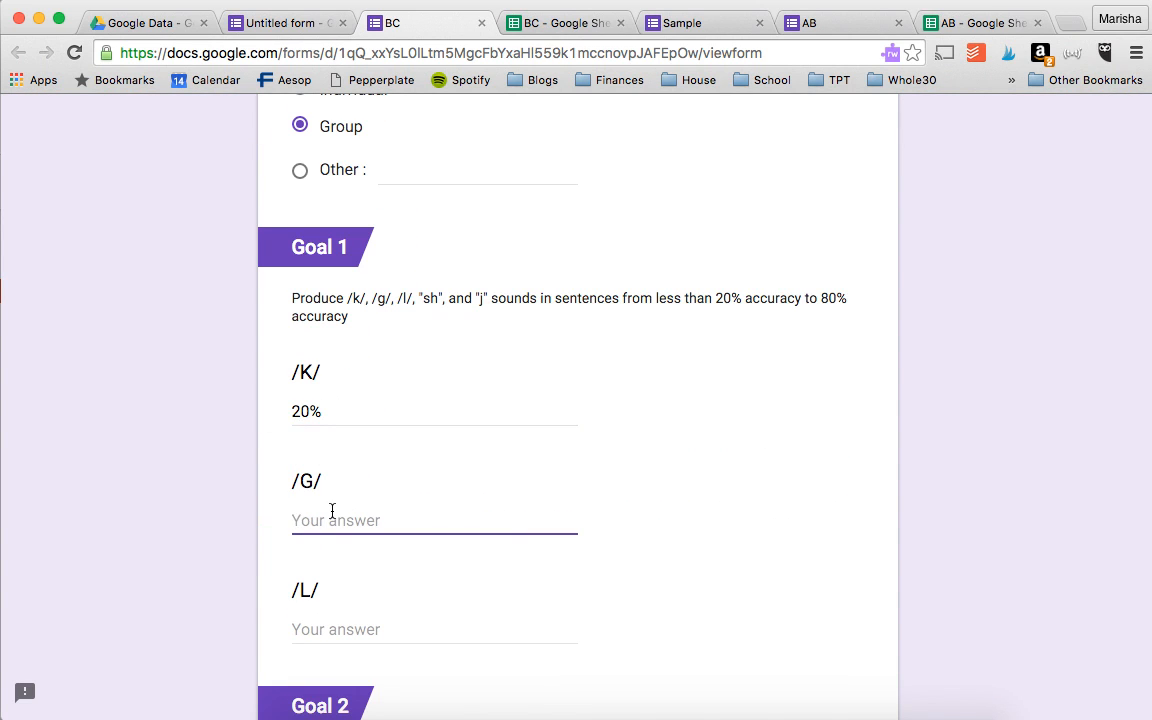
pyautogui.write('0')
pyautogui.click(340, 626)
pyautogui.write('0')
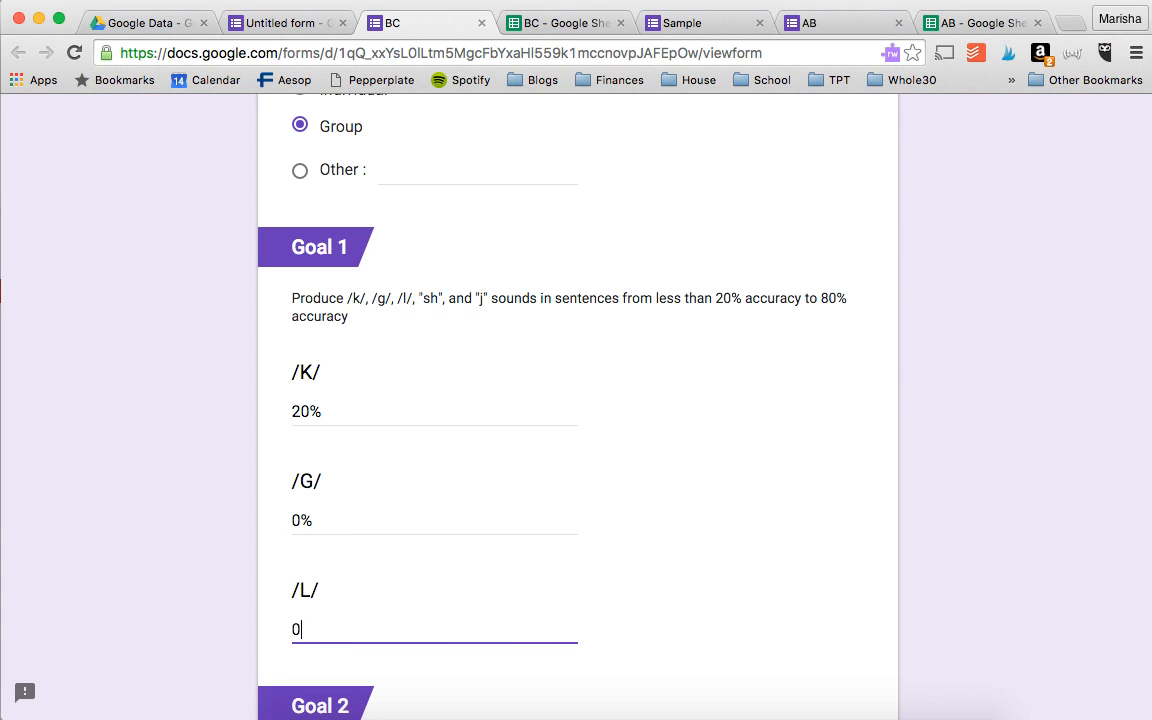
# - Enter 30% as the Antonyms answer under Goal 2
pyautogui.scroll(-3, 394, 603)
pyautogui.click(352, 658)
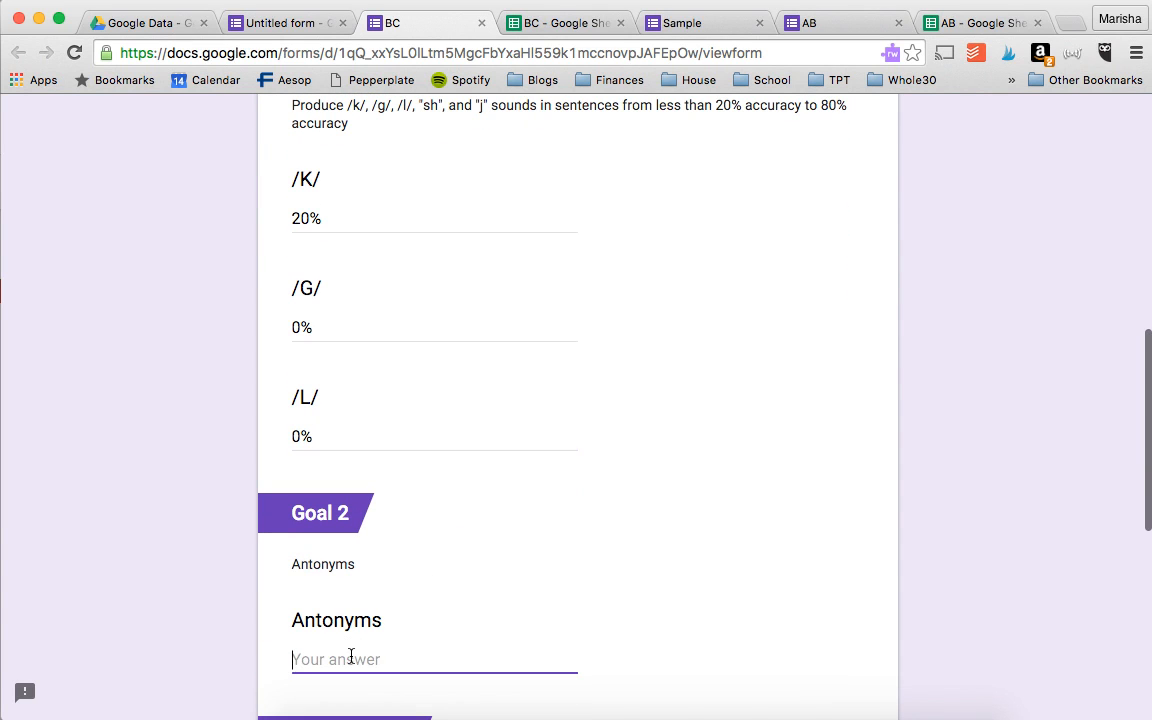
pyautogui.write('30%')
pyautogui.click(581, 548)
# - Enter ABC for both Notes and Plan, and submit the response
pyautogui.scroll(-3, 404, 578)
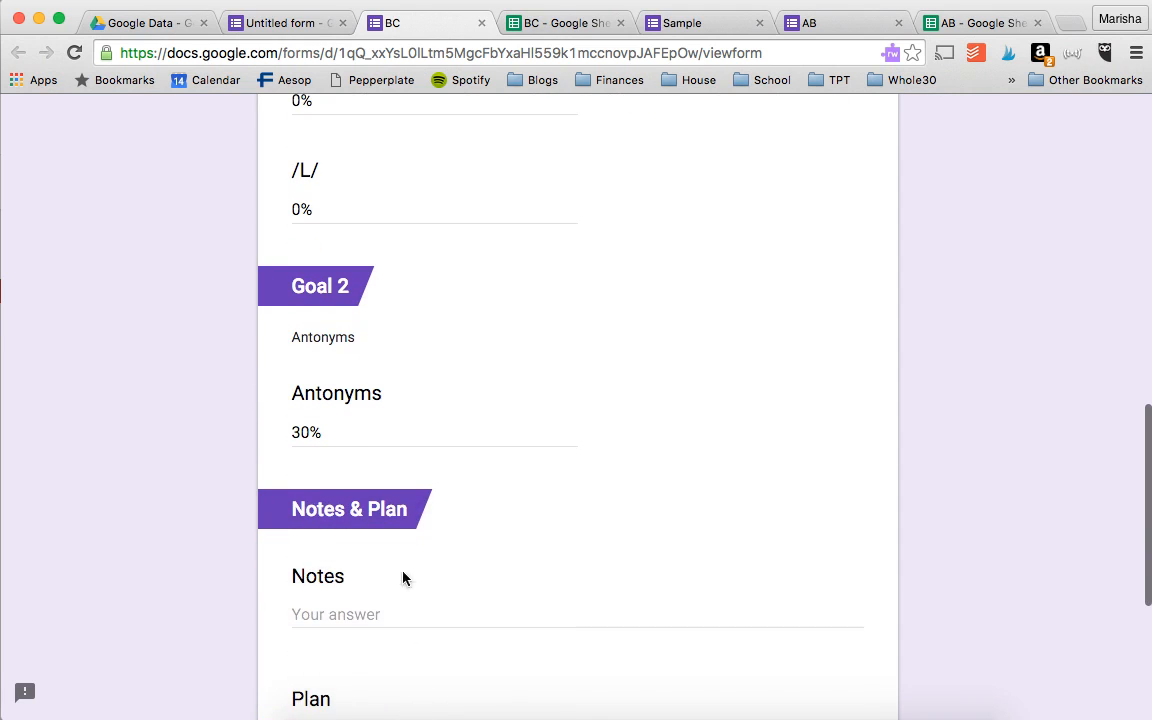
pyautogui.scroll(-1, 360, 535)
pyautogui.scroll(-2, 337, 524)
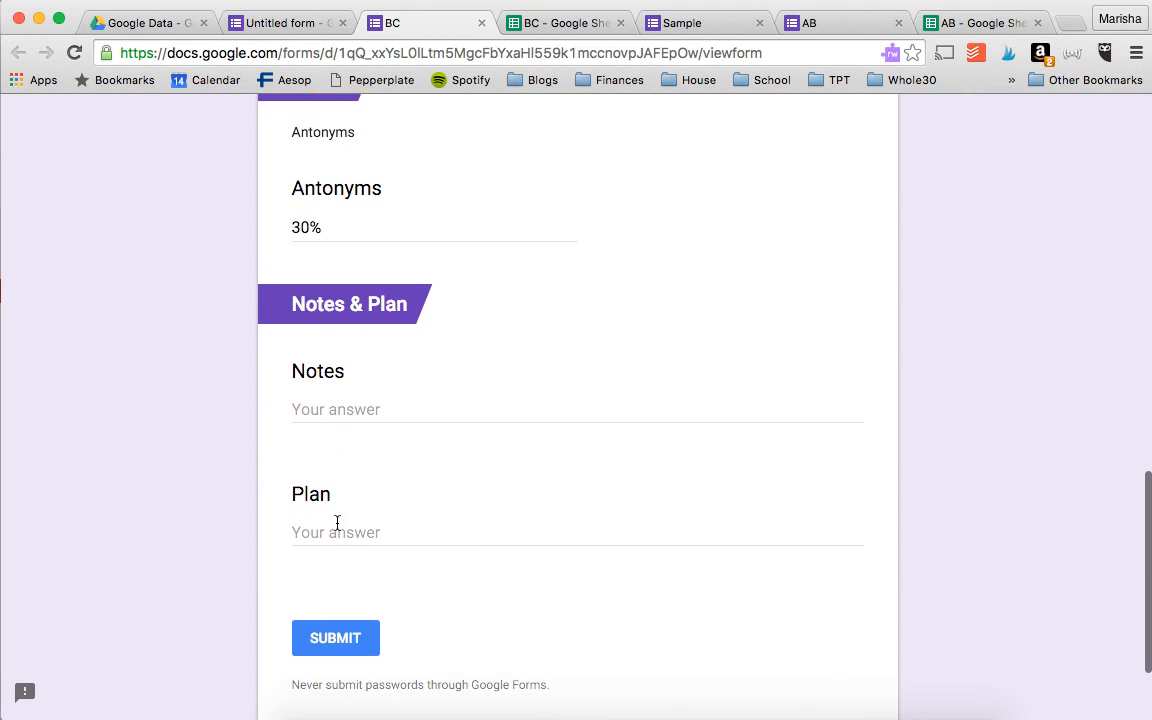
pyautogui.click(340, 414)
pyautogui.write('ABC')
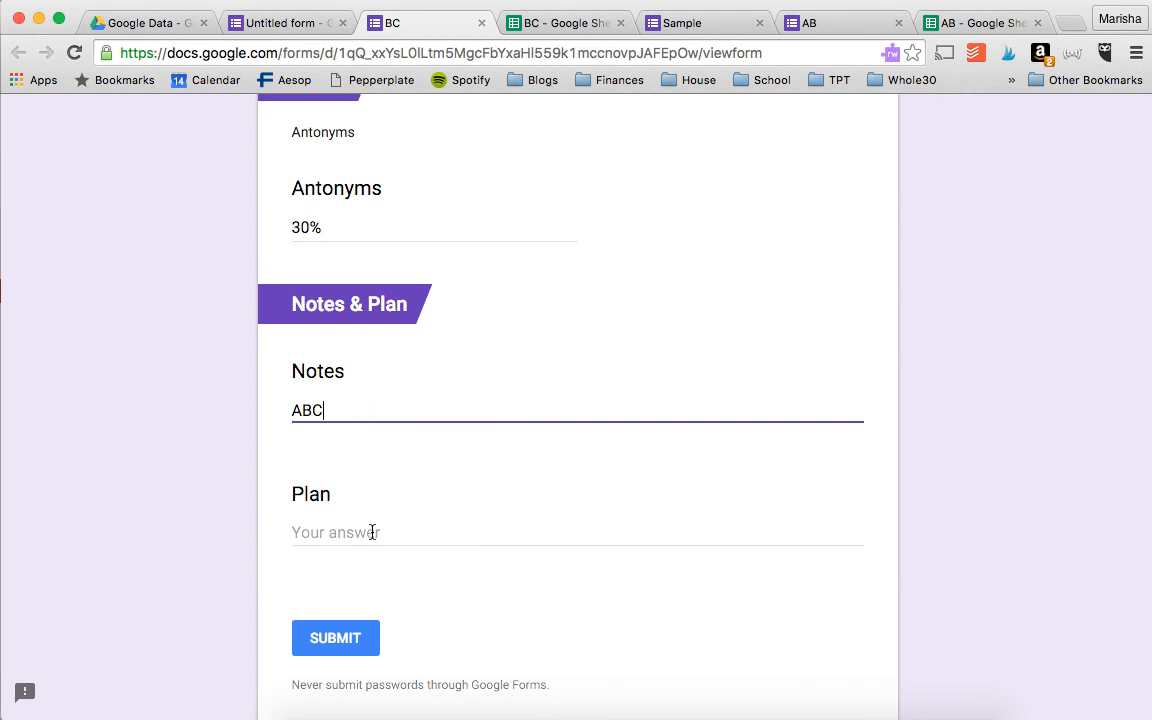
pyautogui.click(369, 532)
pyautogui.write('ABC')
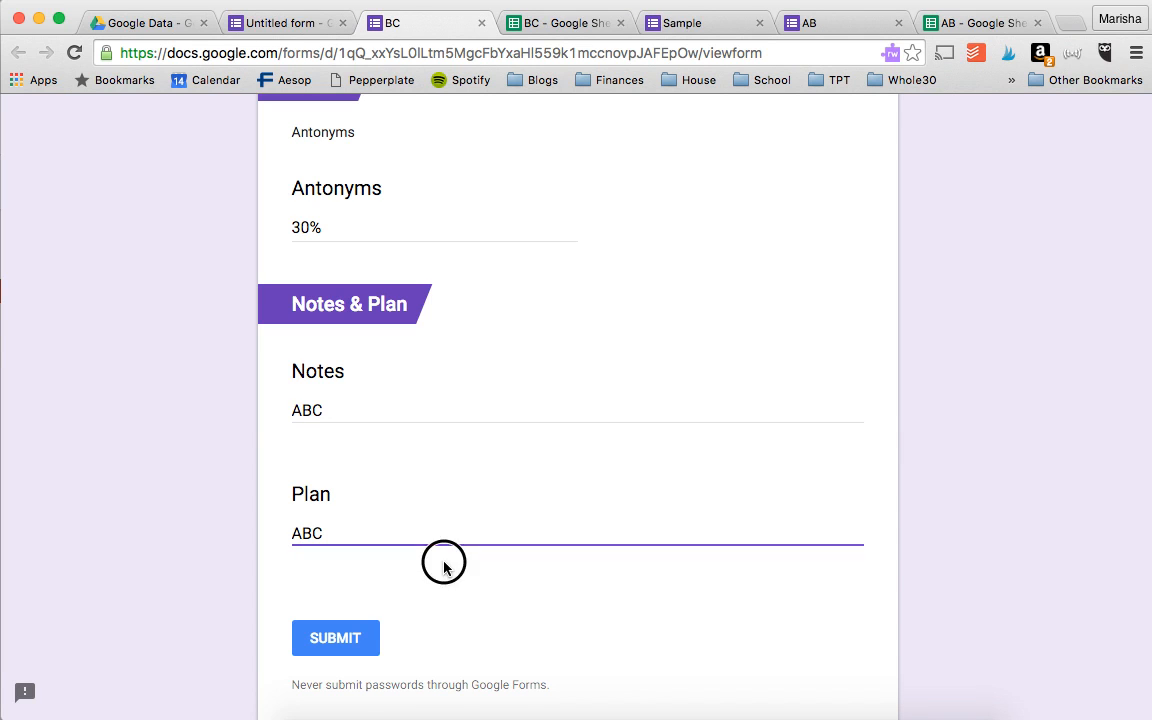
pyautogui.click(352, 636)
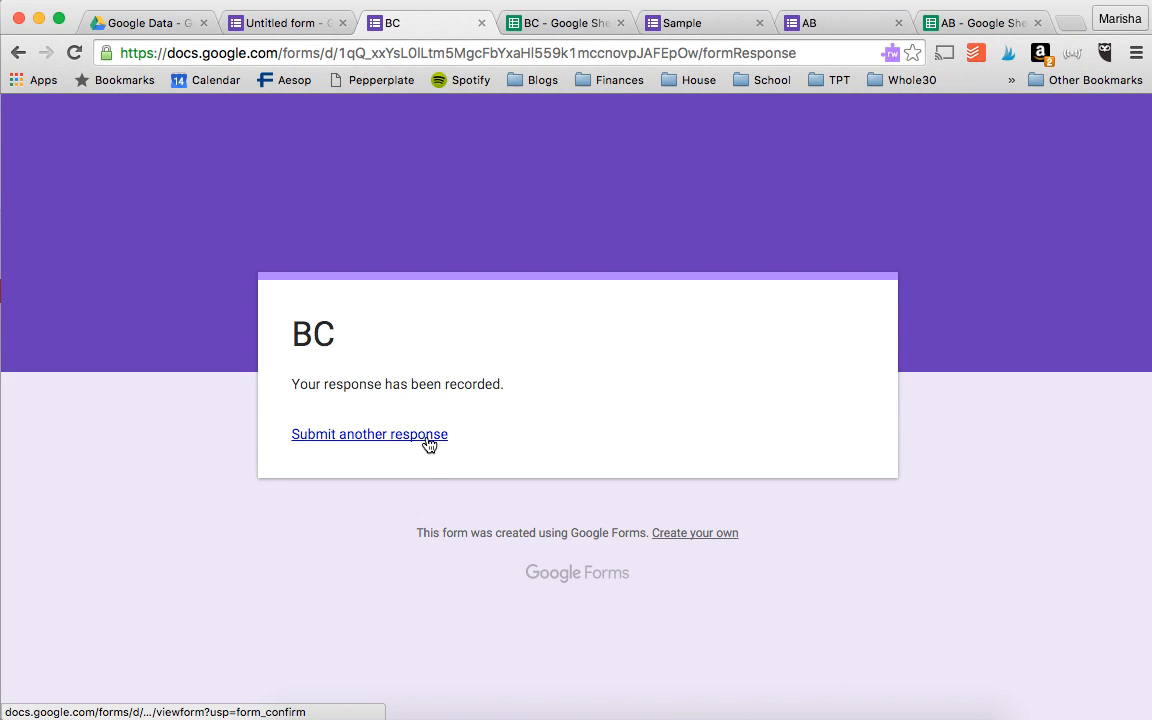
# - Start another response with the date 02/08/2016 and Group as the session type
pyautogui.click(425, 438)
pyautogui.scroll(-3, 415, 370)
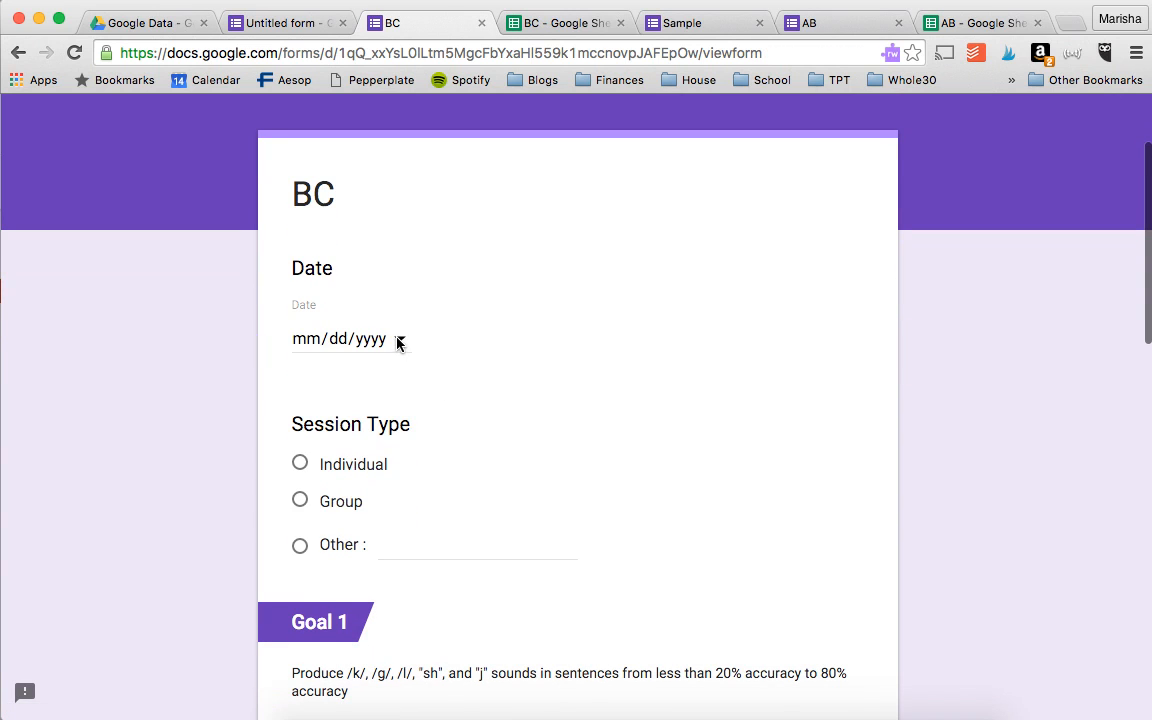
pyautogui.click(398, 342)
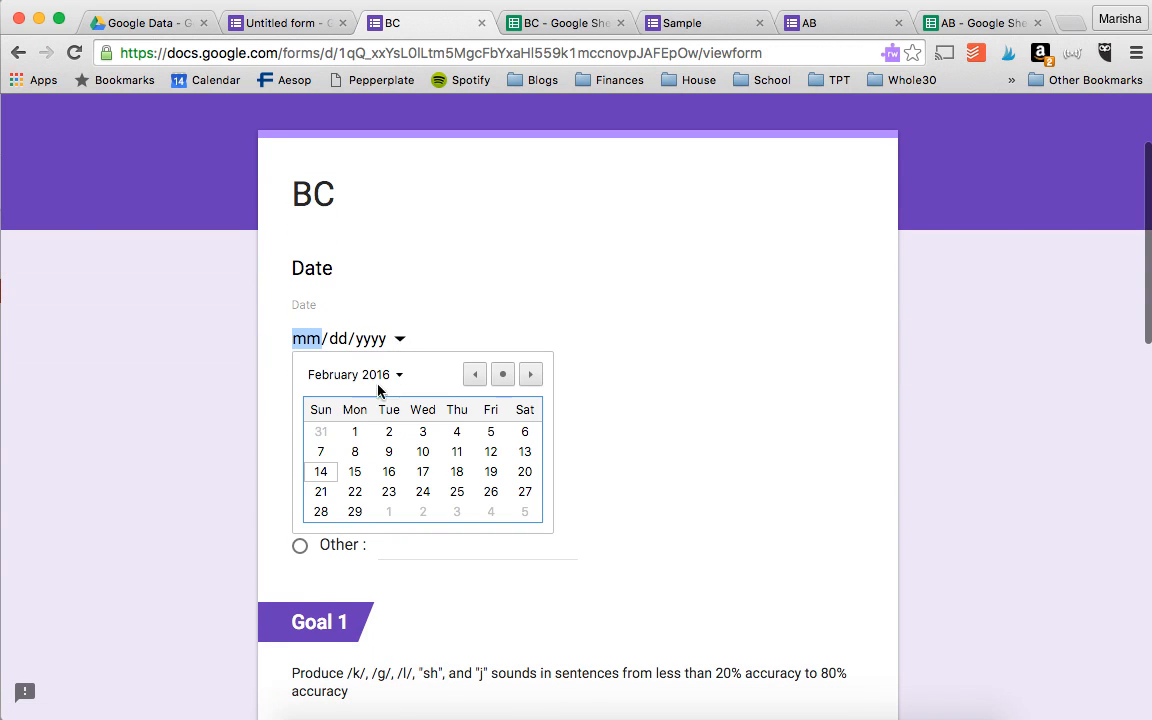
pyautogui.click(355, 451)
pyautogui.scroll(-1, 298, 424)
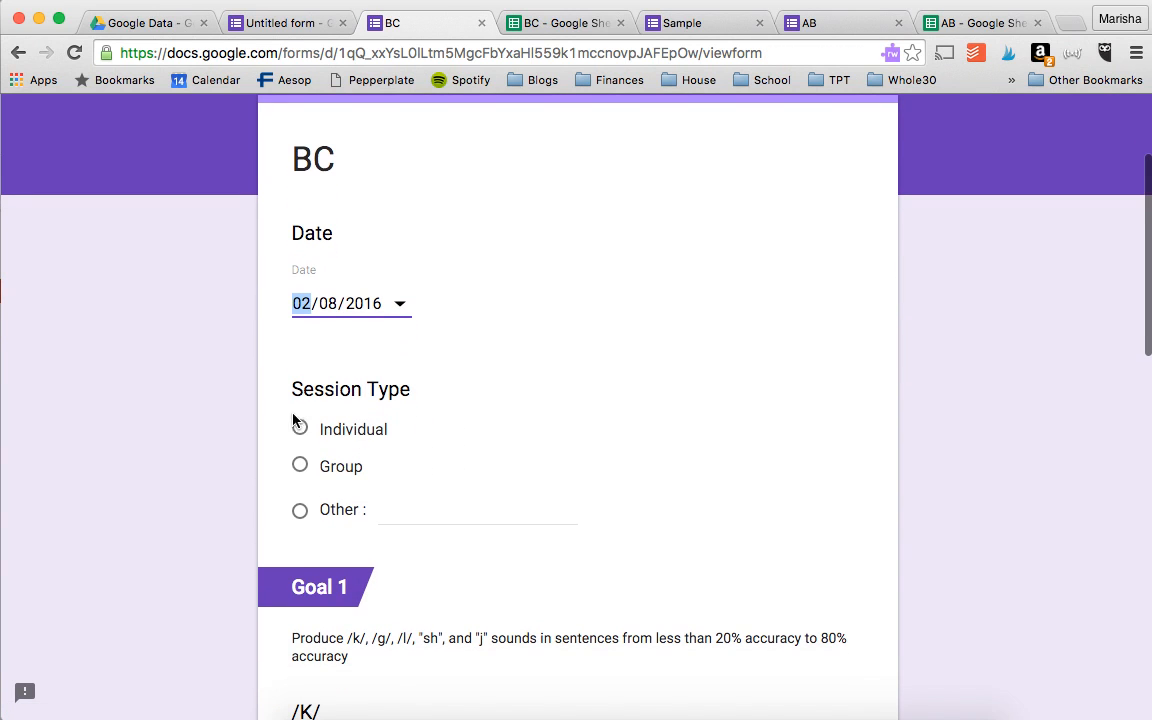
pyautogui.click(300, 468)
# - Fill in the Goal 1 answers with 40% for /K/, 10% for /G/ and 0% for /L/
pyautogui.scroll(-5, 345, 400)
pyautogui.click(331, 485)
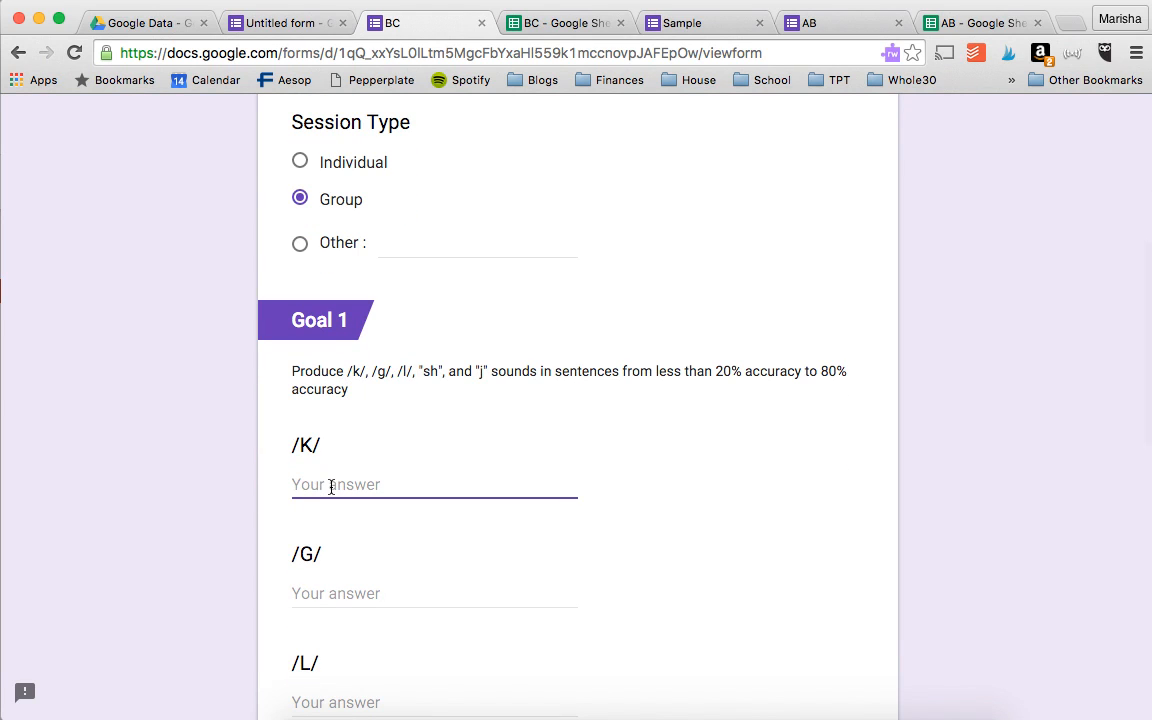
pyautogui.write('40')
pyautogui.click(319, 590)
pyautogui.write('10')
pyautogui.scroll(-4, 314, 524)
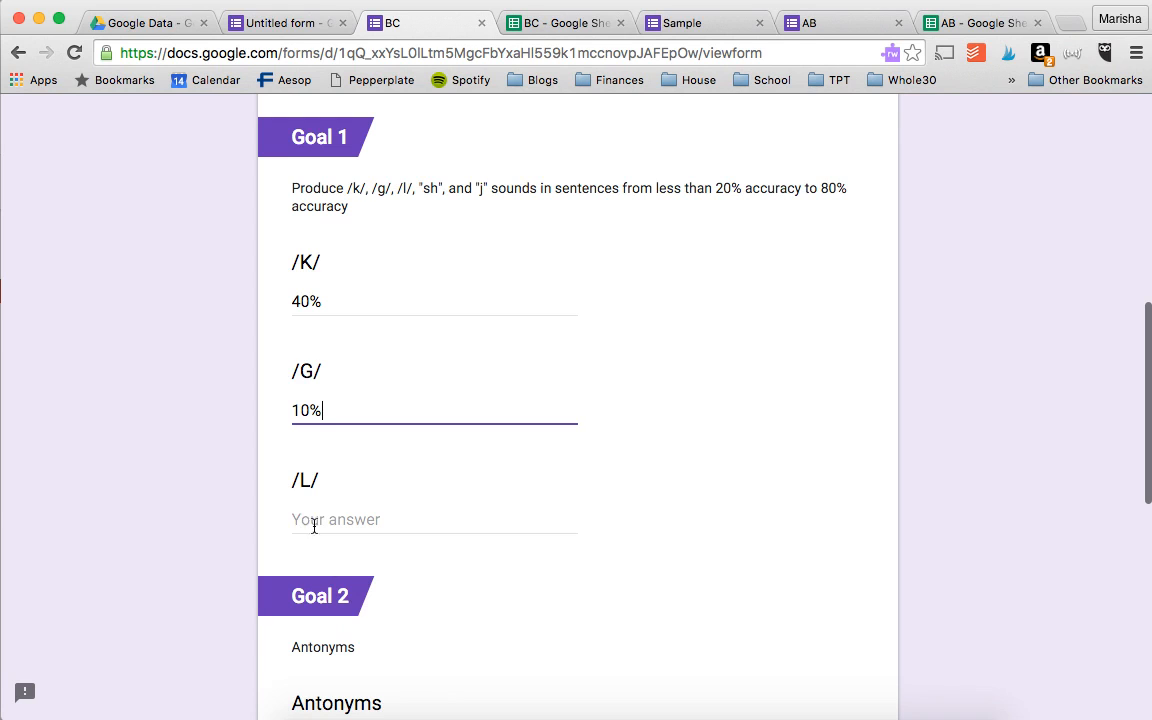
pyautogui.click(300, 518)
pyautogui.write('0%')
# - Enter 50% as the Antonyms answer under Goal 2 of the second response
pyautogui.scroll(-4, 300, 540)
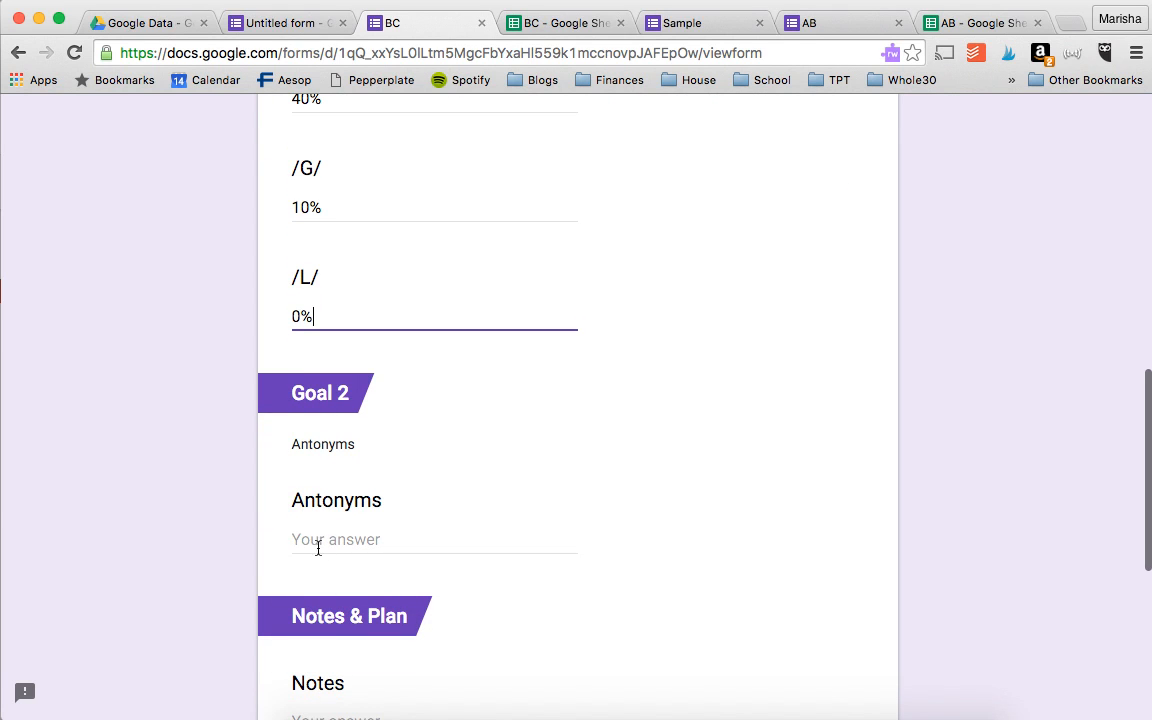
pyautogui.click(292, 540)
pyautogui.write('50')
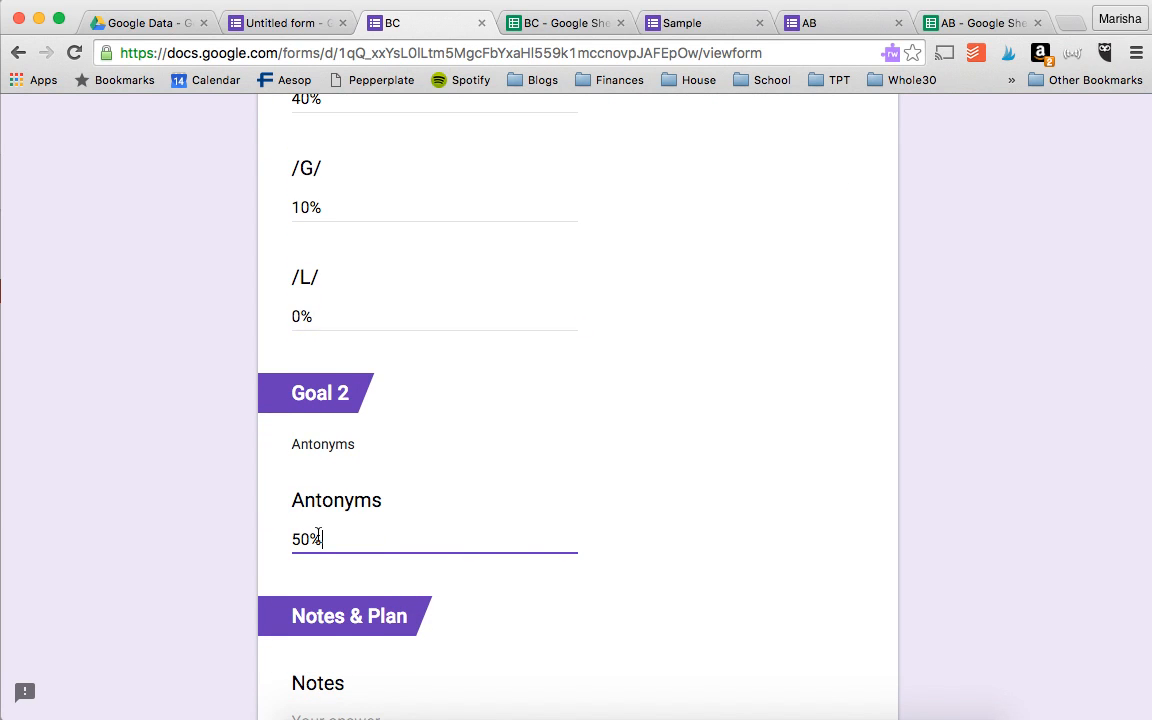
pyautogui.scroll(-4, 318, 535)
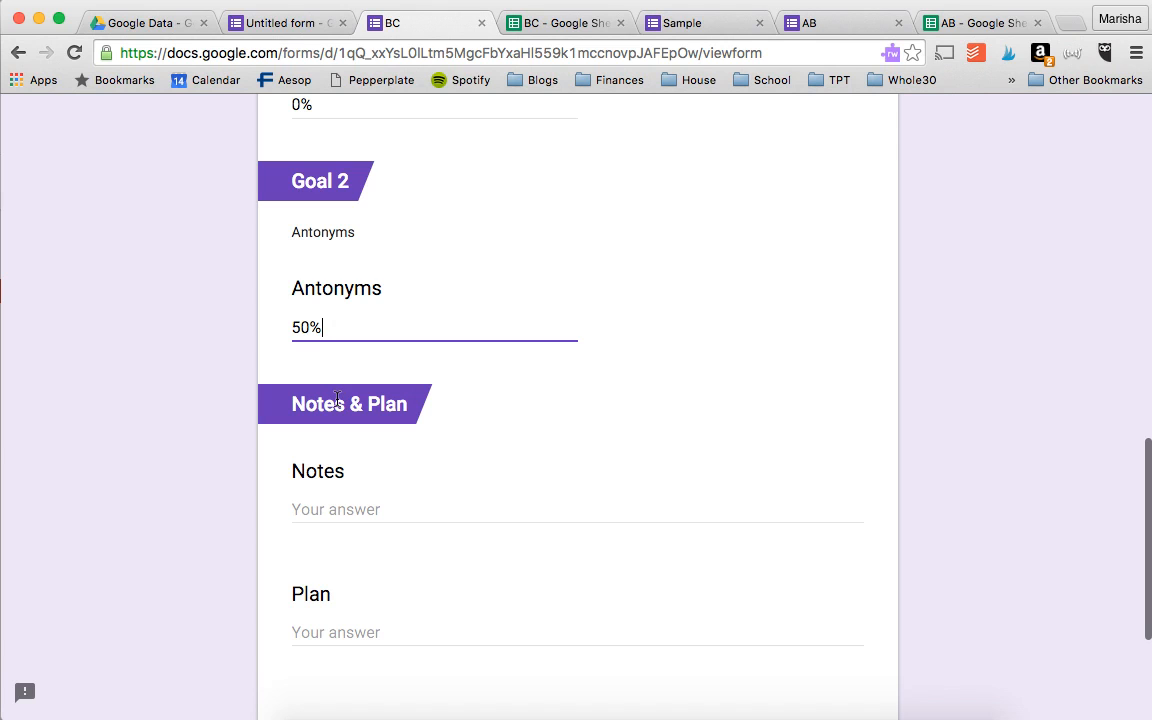
pyautogui.moveTo(327, 324); pyautogui.dragTo(313, 325)
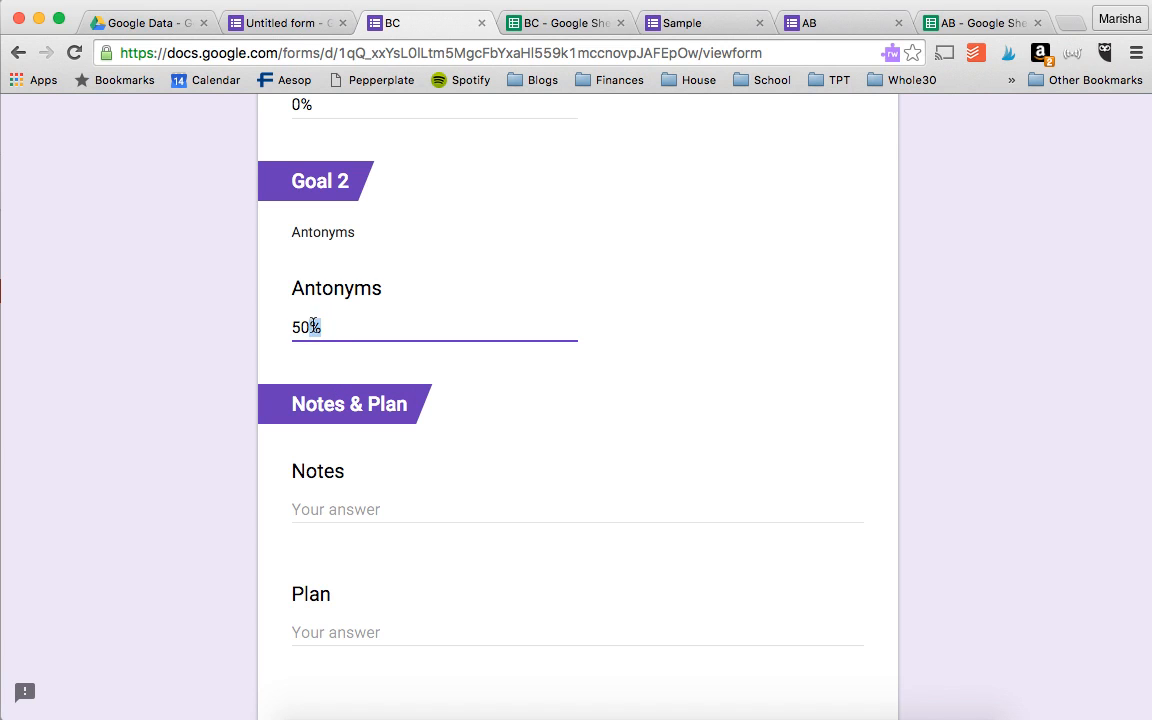
pyautogui.scroll(3, 386, 330)
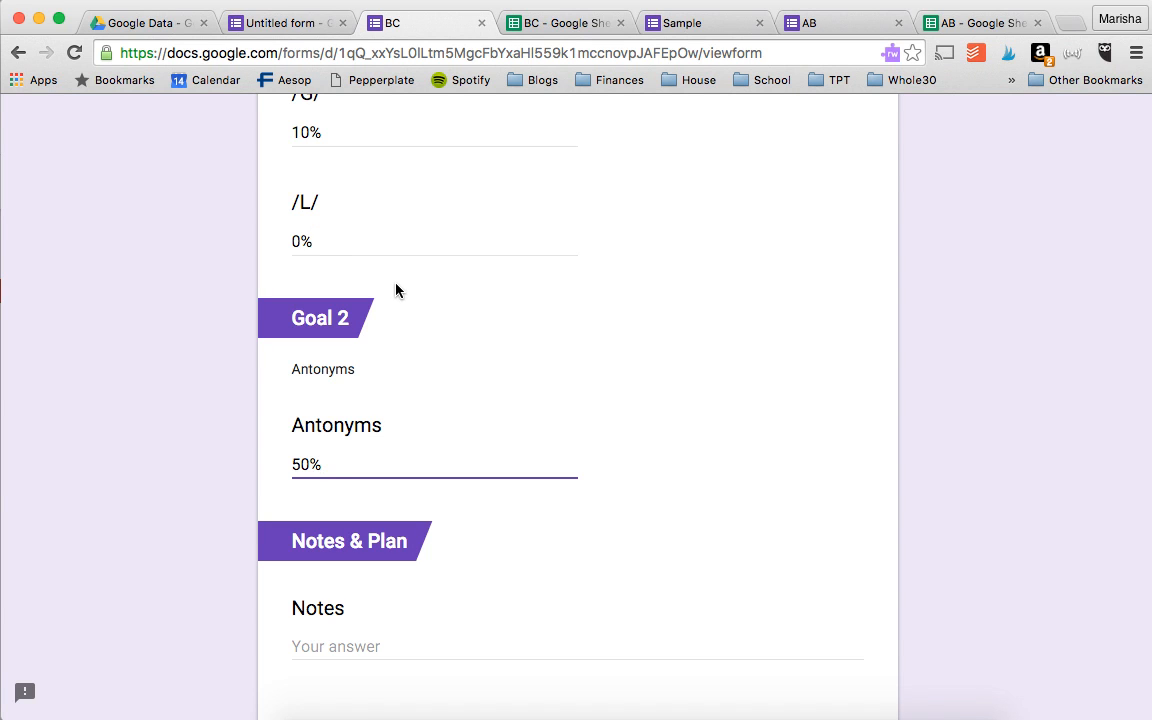
# - Enter ABC for both Notes and Plan in the second response and submit it
pyautogui.scroll(-5, 413, 289)
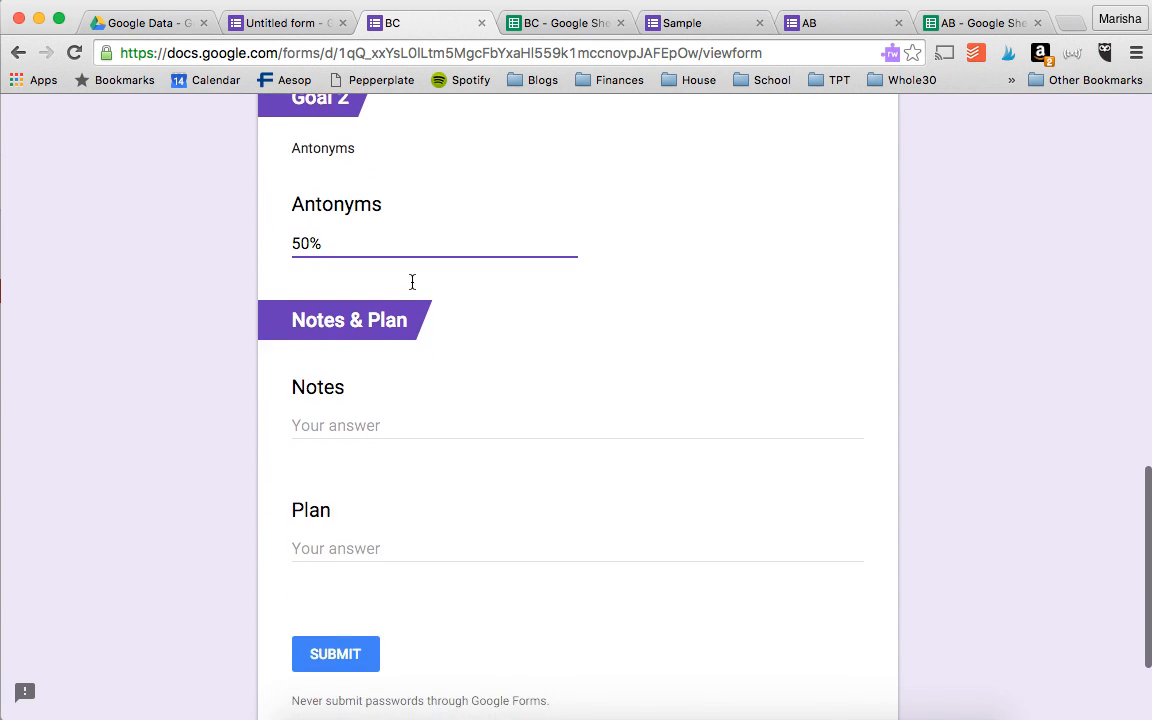
pyautogui.click(365, 404)
pyautogui.write('ABC')
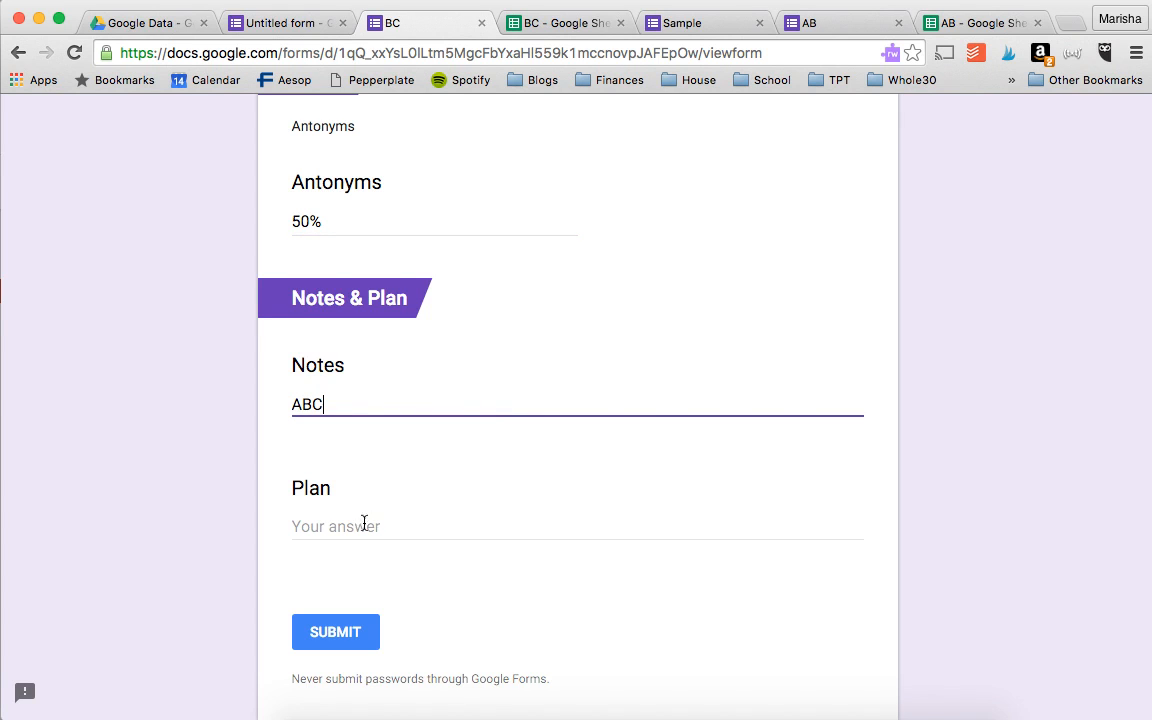
pyautogui.click(365, 526)
pyautogui.write('ABC')
pyautogui.click(338, 634)
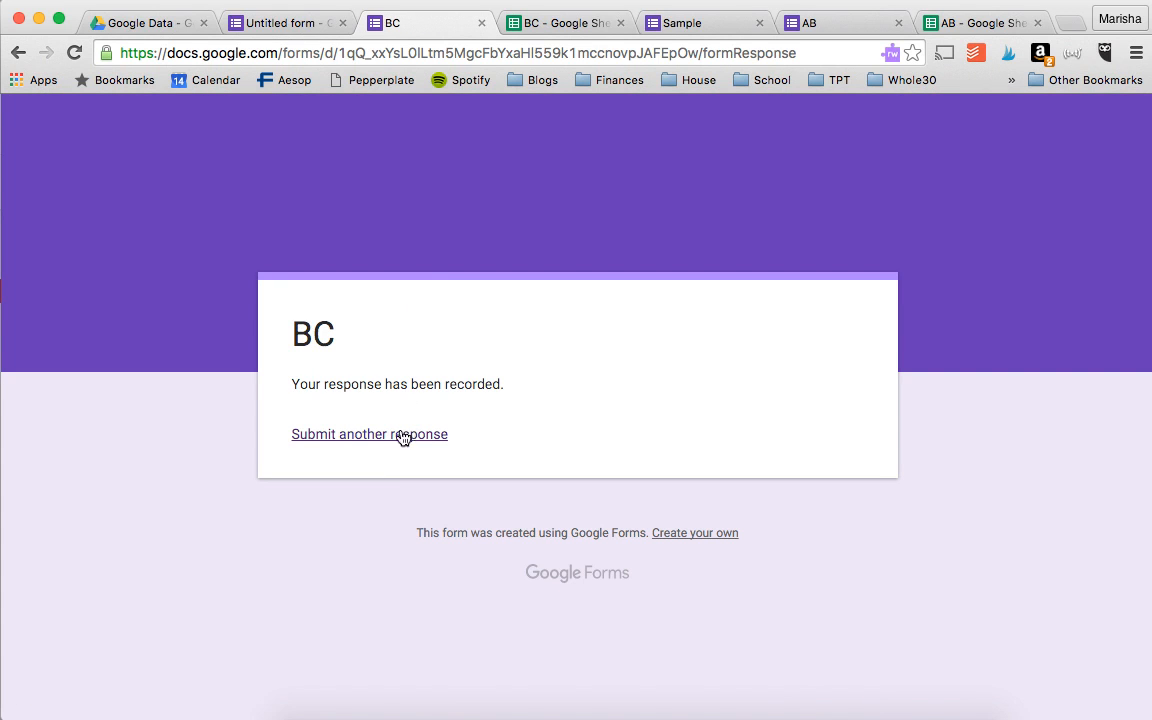
# - Start a third response, leaving the date empty and choosing Individual as the session type
pyautogui.click(398, 435)
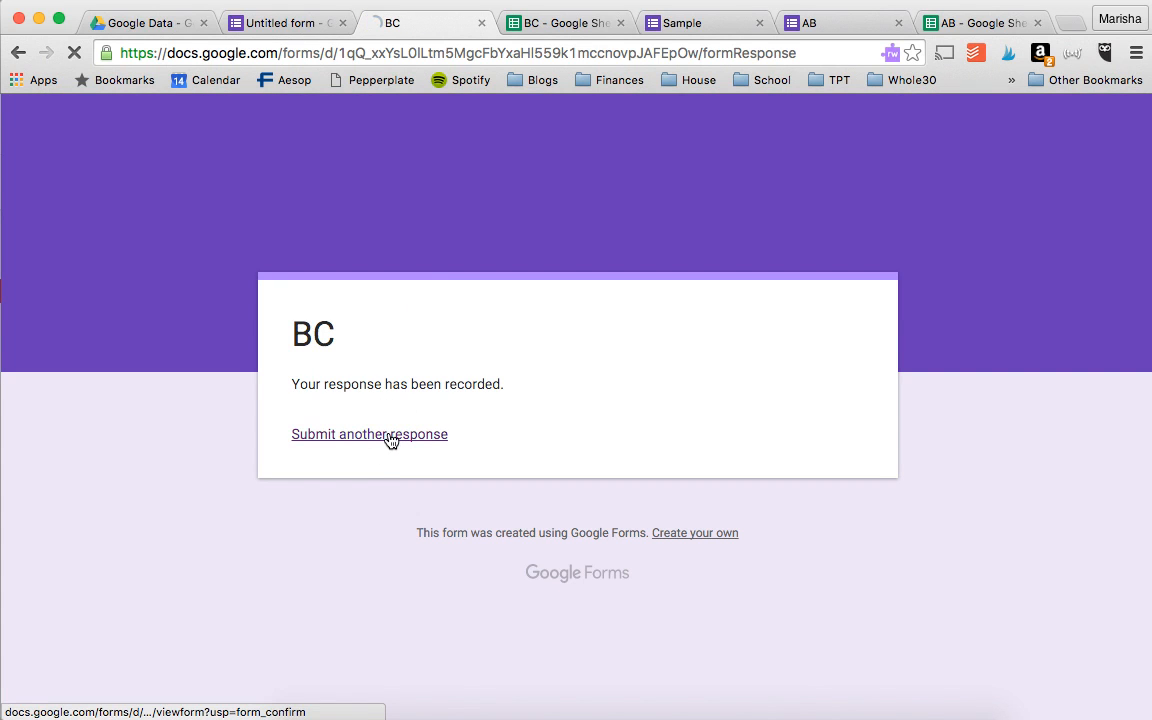
pyautogui.scroll(-2, 341, 528)
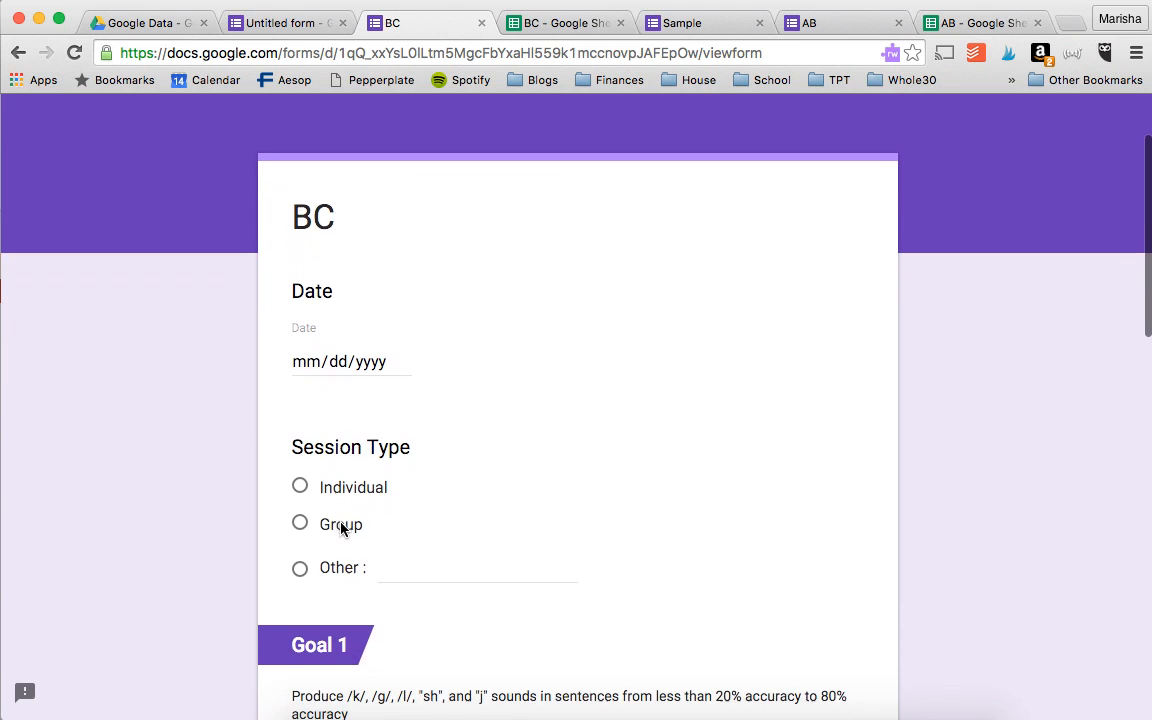
pyautogui.click(300, 489)
# - Fill in the Goal 1 answers with 60% for /K/, 40% for /G/ and 10% for /L/
pyautogui.scroll(-5, 337, 505)
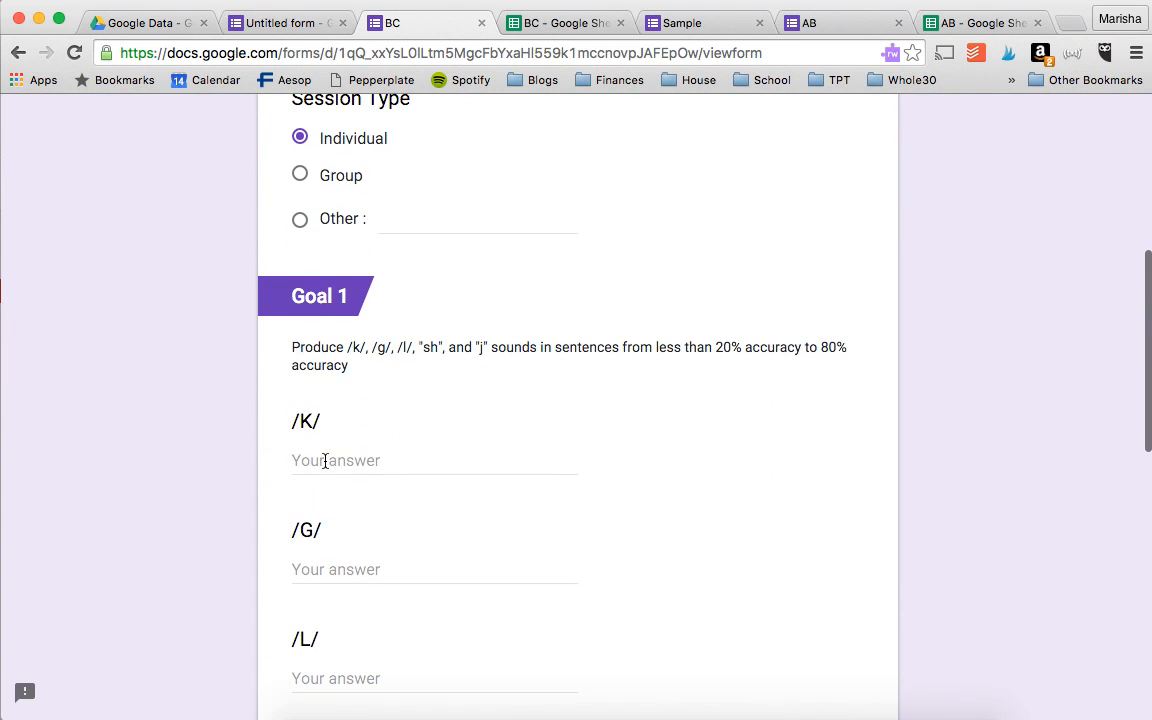
pyautogui.click(325, 460)
pyautogui.write('60')
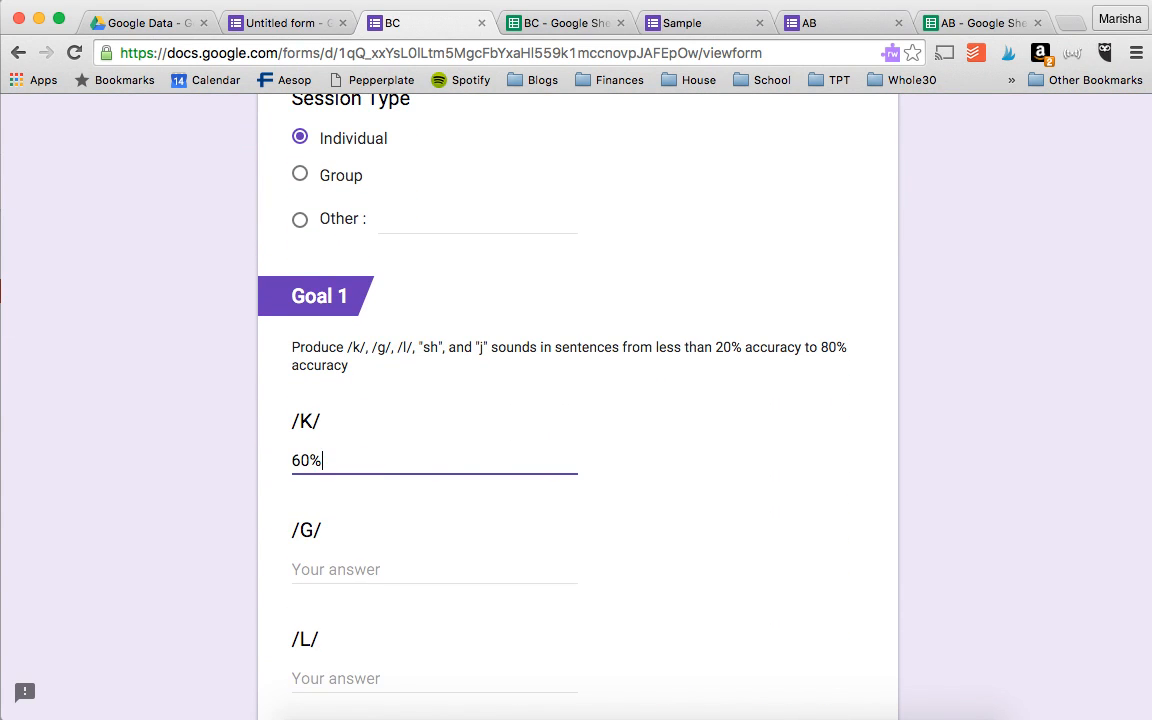
pyautogui.click(329, 568)
pyautogui.write('40')
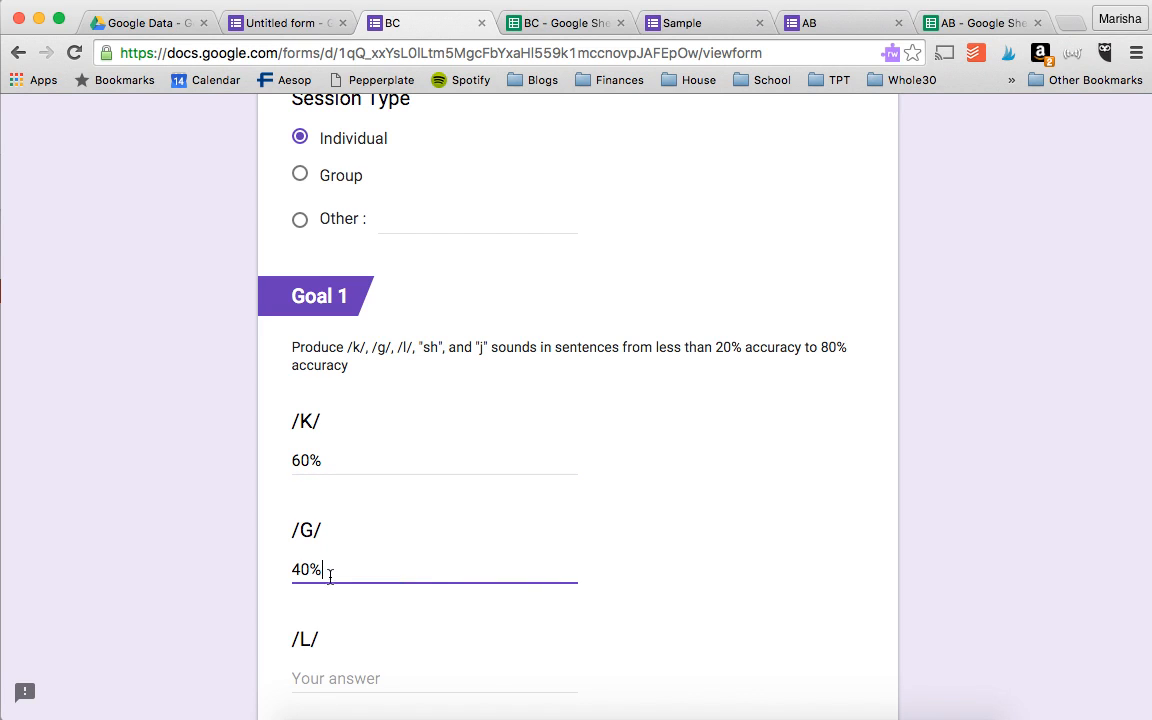
pyautogui.click(321, 674)
pyautogui.write('0%')
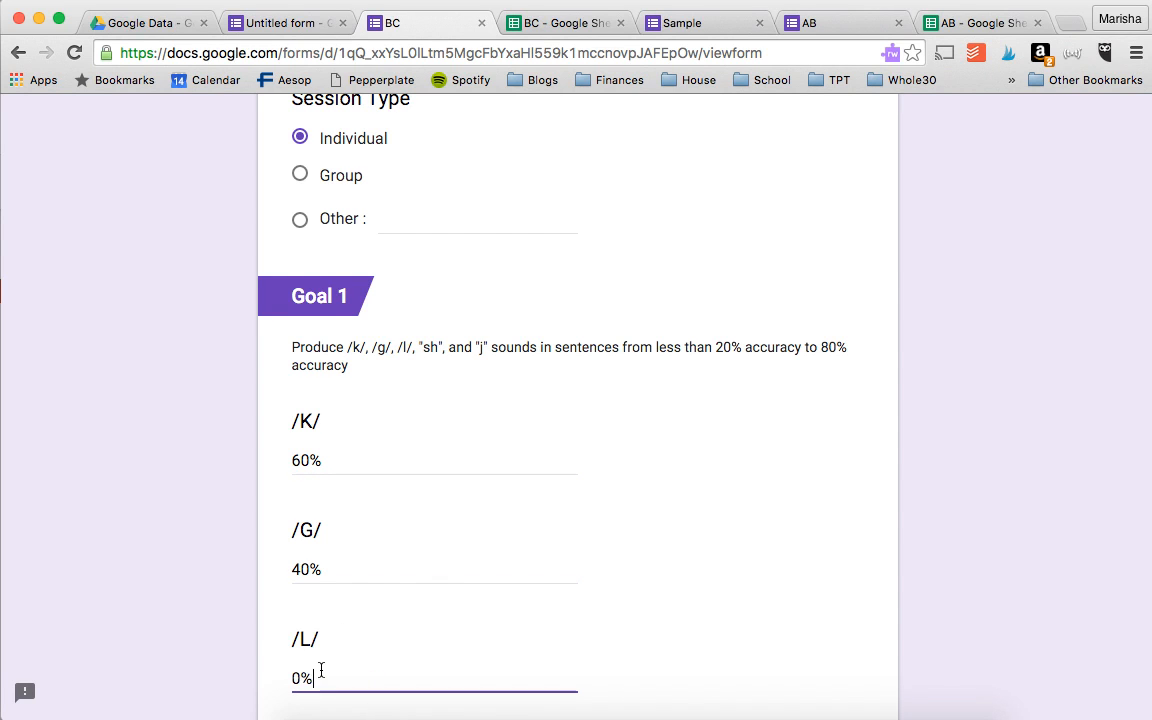
pyautogui.scroll(-5, 321, 666)
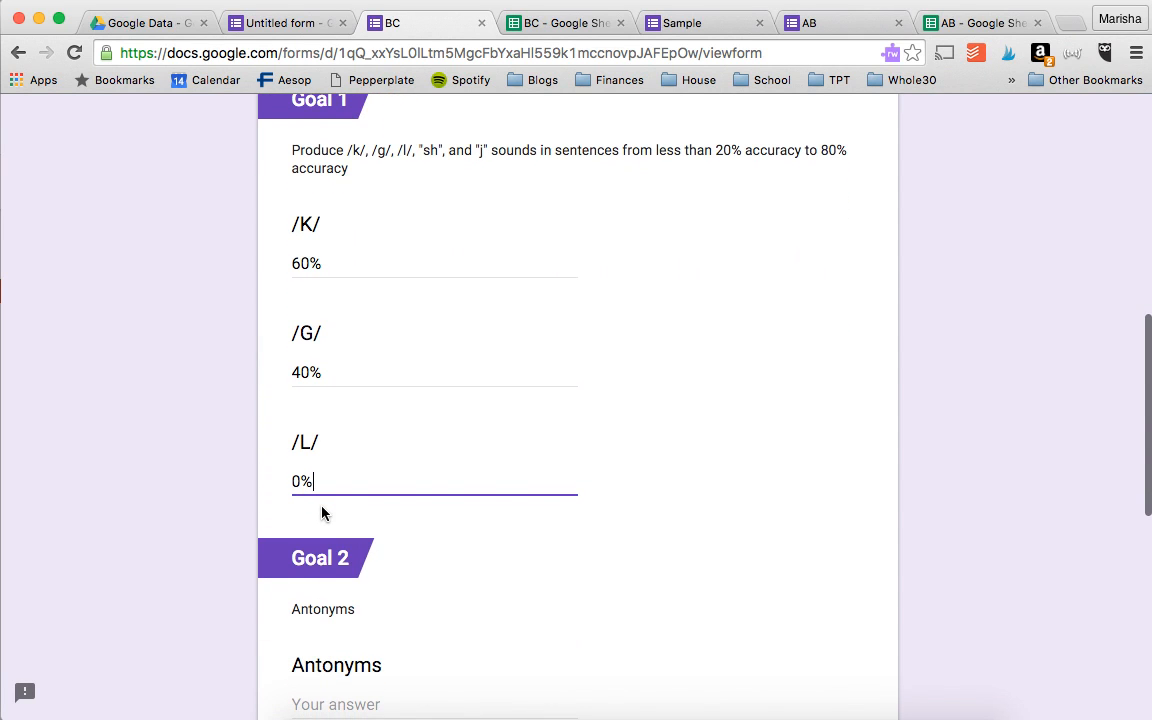
pyautogui.press('Left')
pyautogui.press('Left')
pyautogui.write('1')
# - Enter 80% as the Antonyms answer under Goal 2 of the third response
pyautogui.scroll(-1, 376, 583)
pyautogui.scroll(-2, 376, 583)
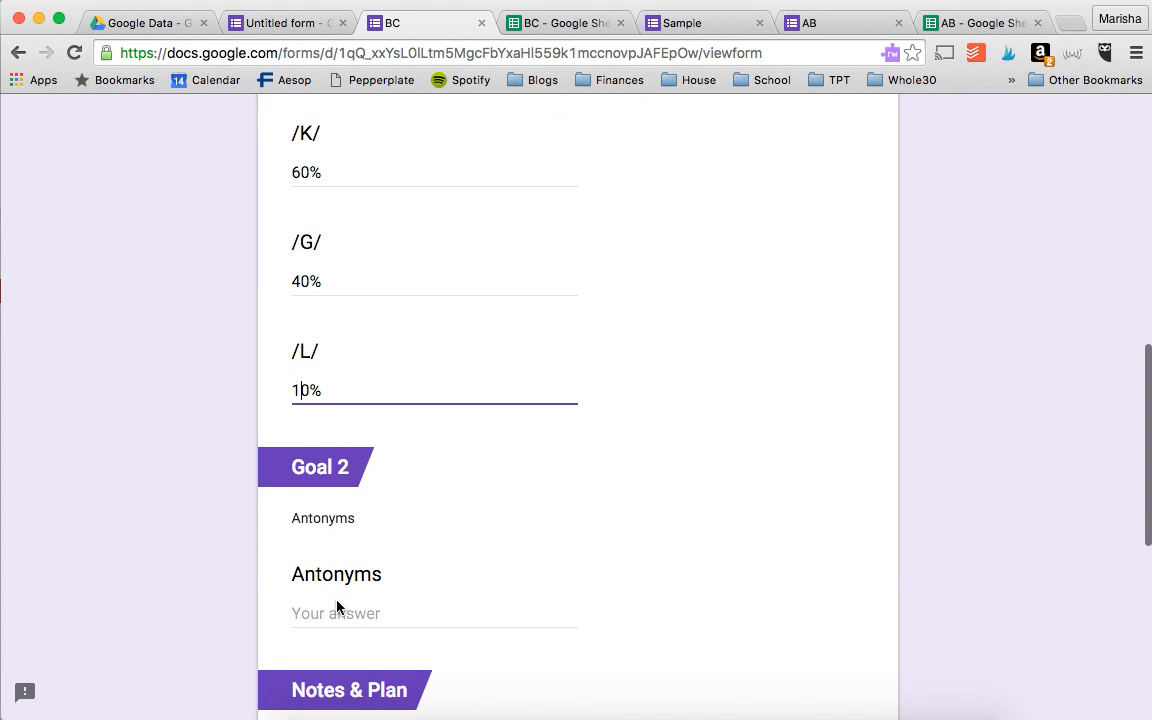
pyautogui.click(335, 606)
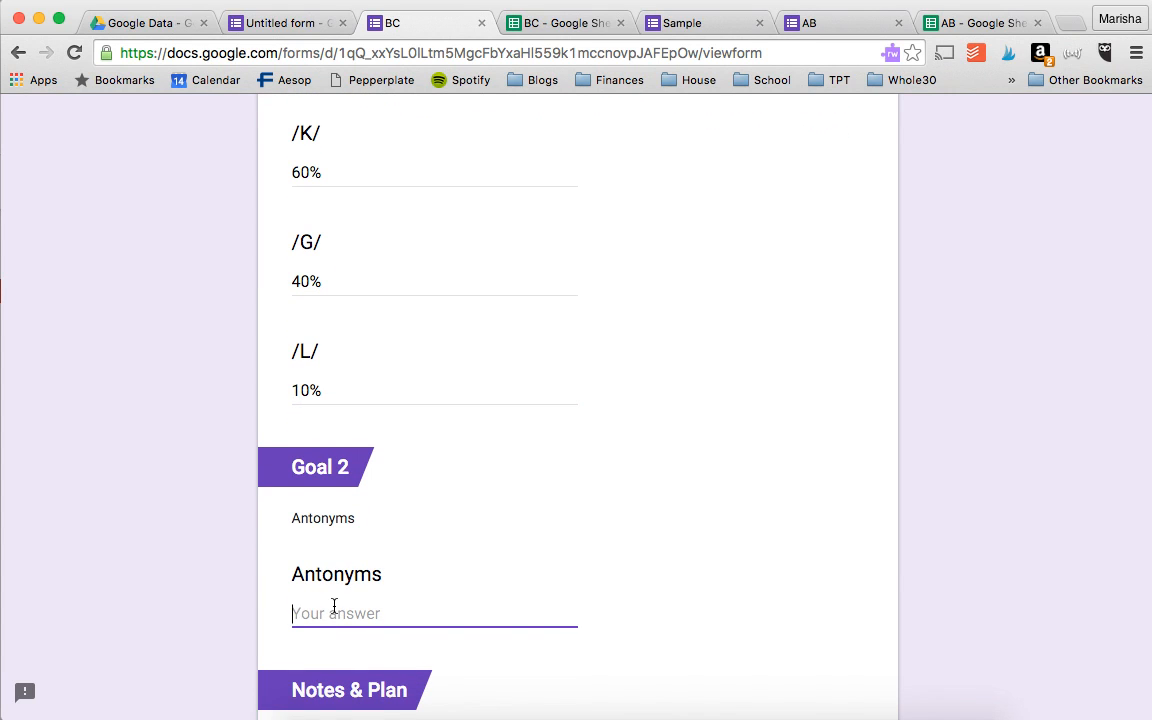
pyautogui.write('80%')
pyautogui.click(509, 558)
# - Enter ABC for both Notes and Plan in the third response and submit it
pyautogui.scroll(-4, 509, 571)
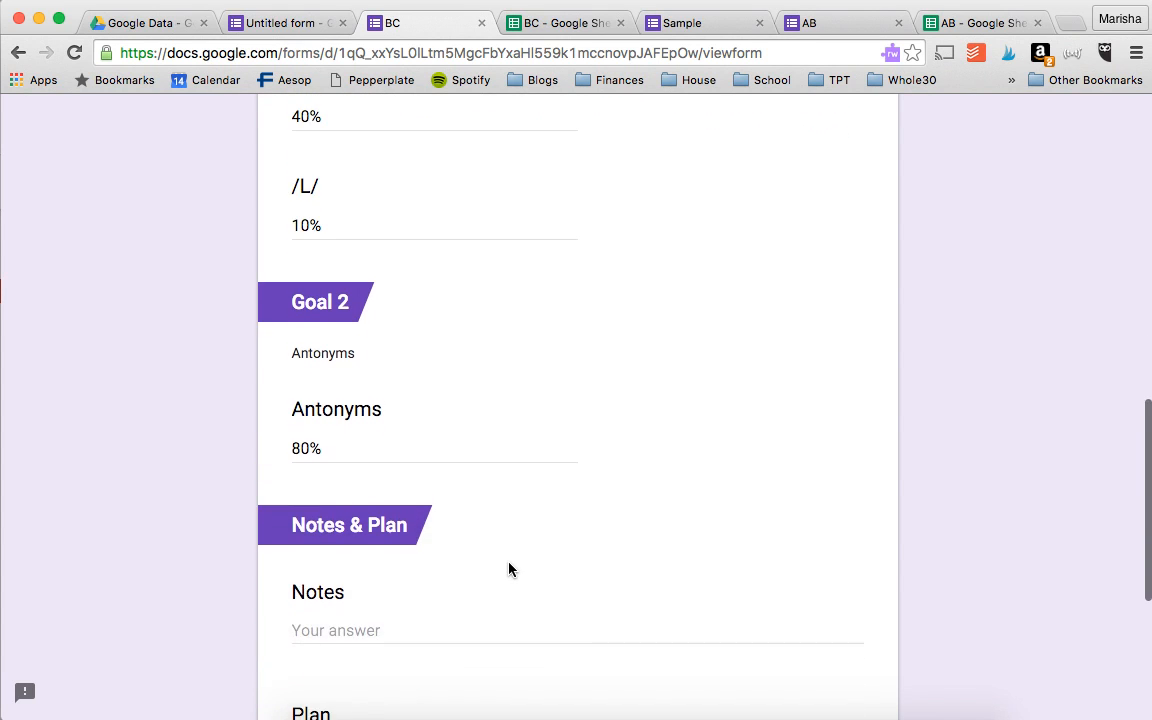
pyautogui.click(362, 640)
pyautogui.write('ABC')
pyautogui.scroll(-4, 347, 612)
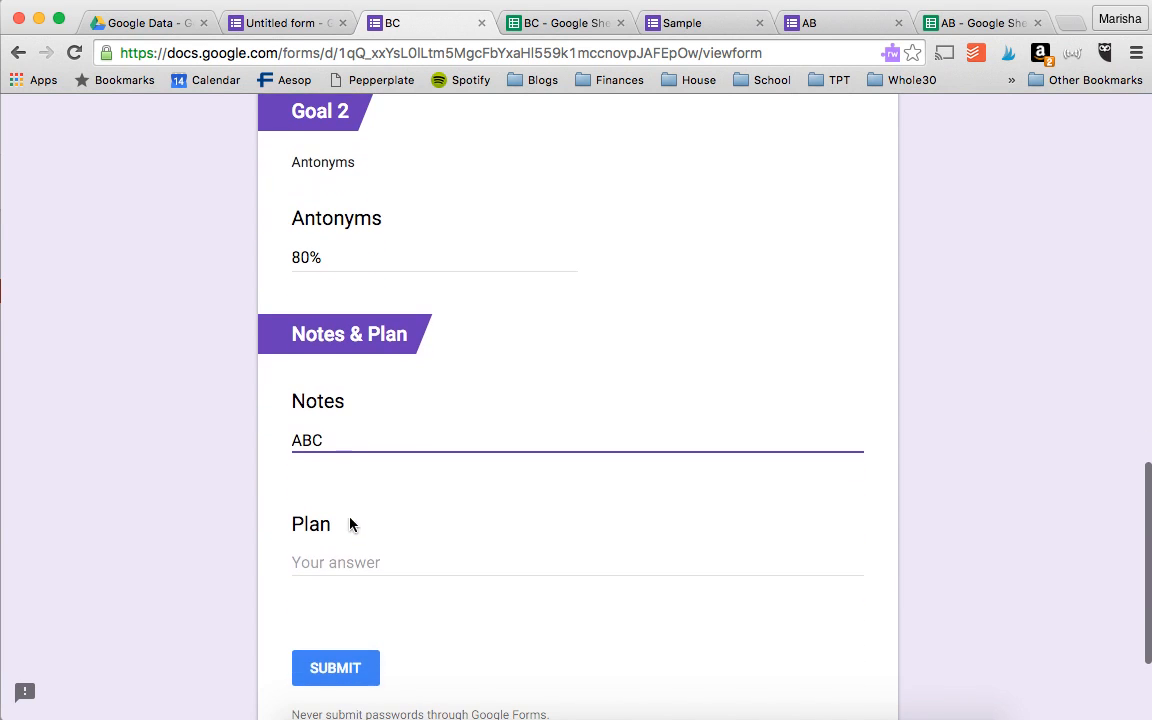
pyautogui.click(325, 557)
pyautogui.write('ABC')
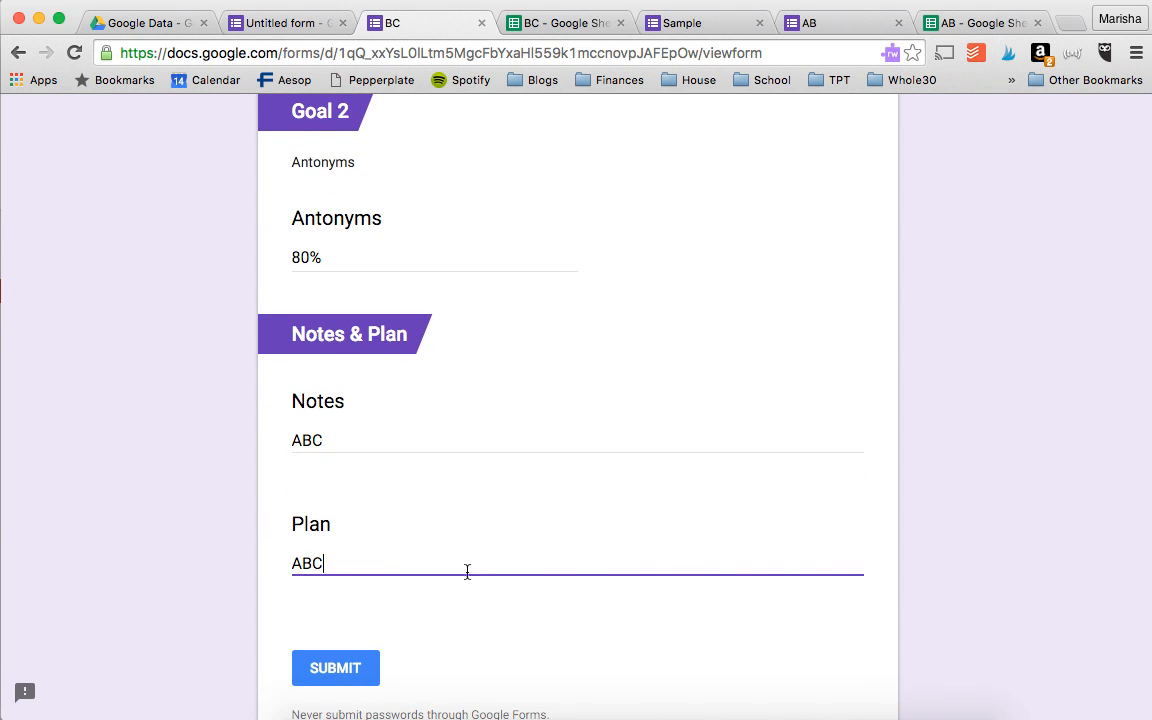
pyautogui.click(475, 587)
pyautogui.click(338, 672)
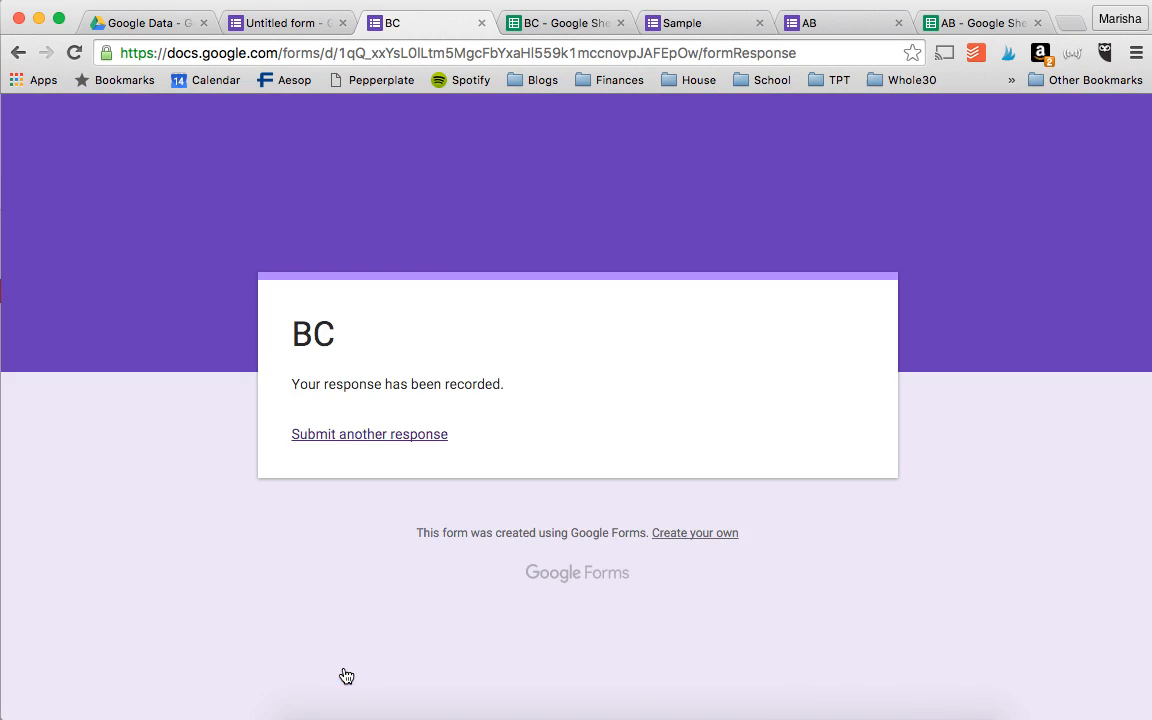
# - Reopen a blank BC form, and switch to the form editor to examine the summary of responses
pyautogui.click(427, 436)
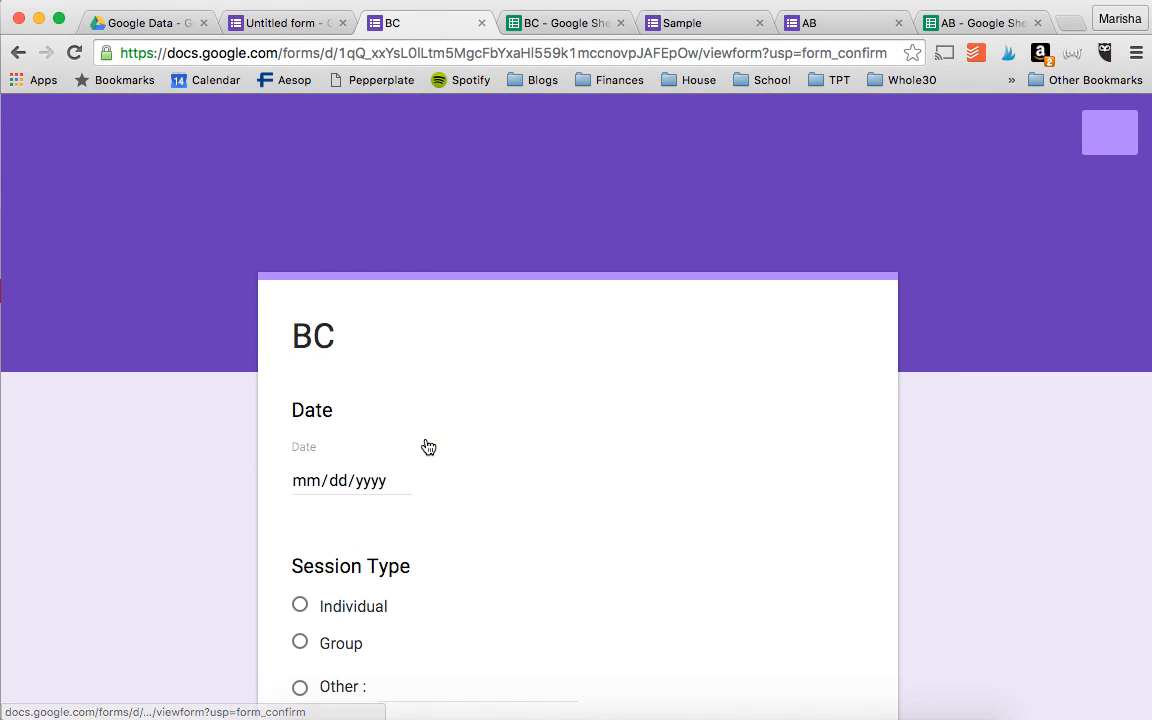
pyautogui.click(255, 27)
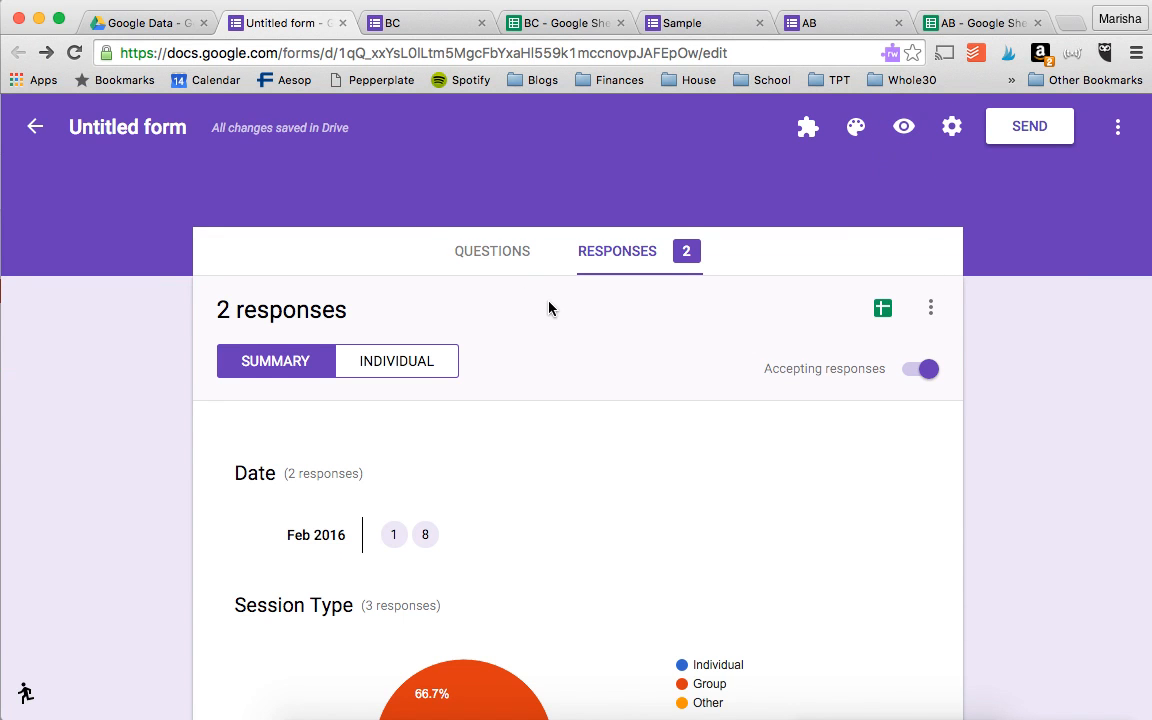
pyautogui.scroll(-5, 560, 314)
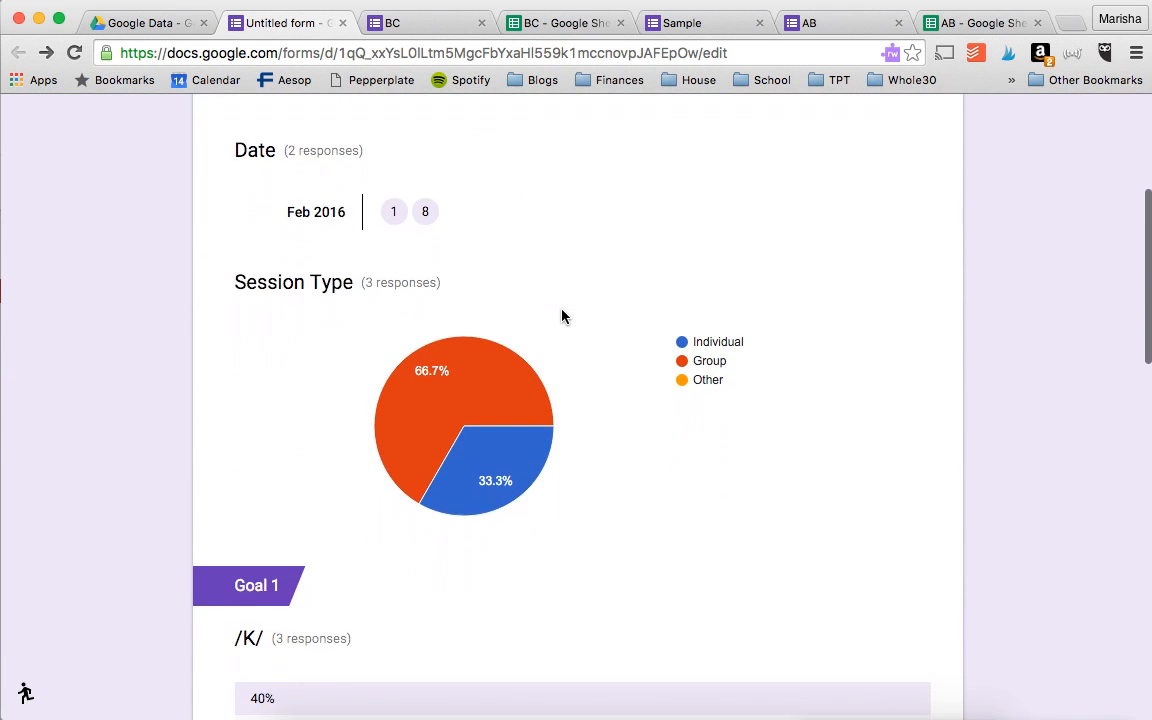
# - Review the response summary from the Session Type chart through the Goal 1, Goal 2, Notes and Plan answers
pyautogui.scroll(-1, 561, 317)
pyautogui.moveTo(470, 378)
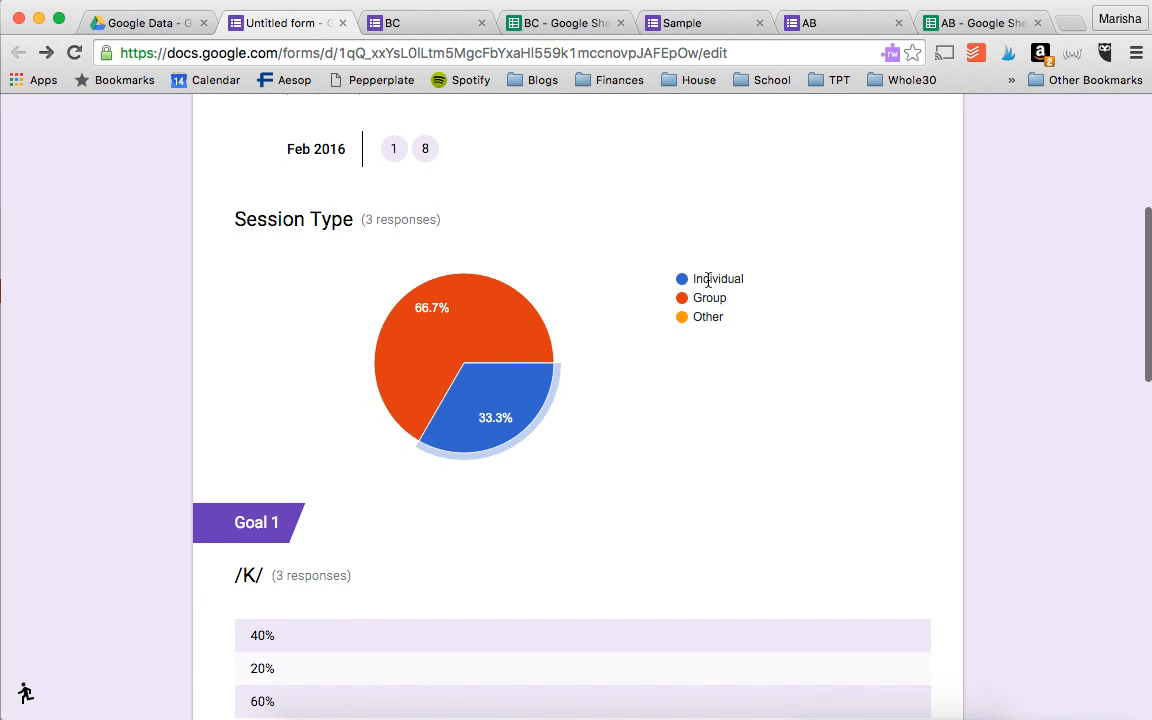
pyautogui.scroll(-4, 774, 342)
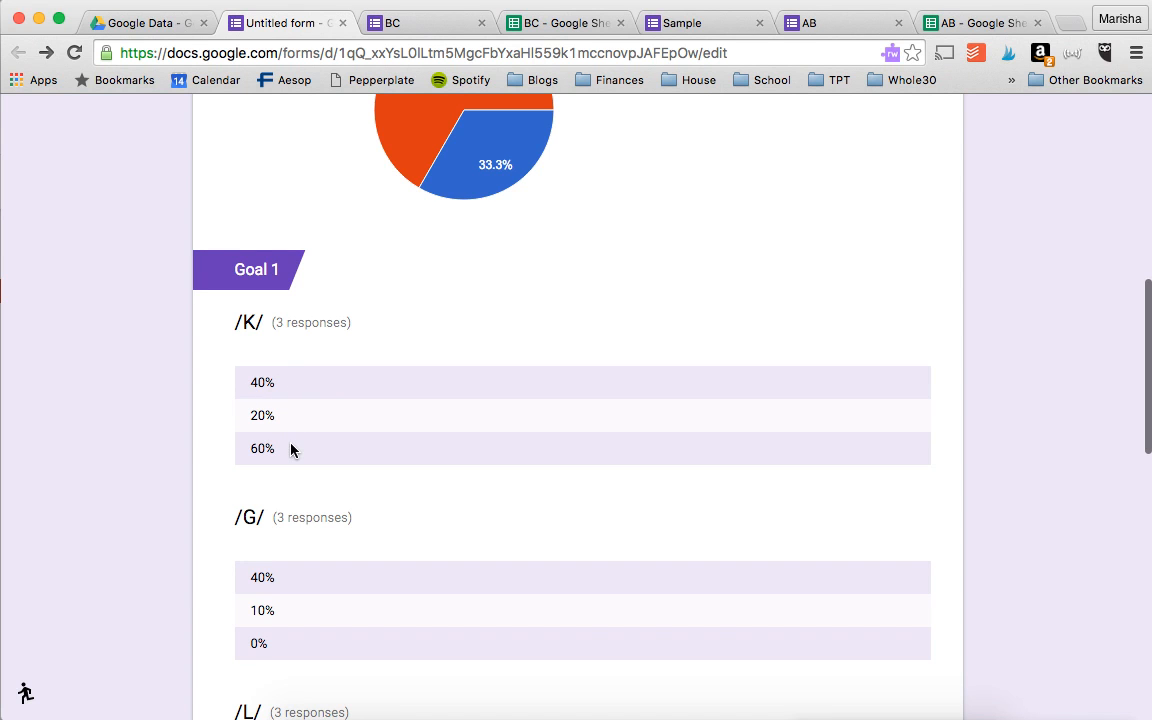
pyautogui.scroll(-8, 424, 391)
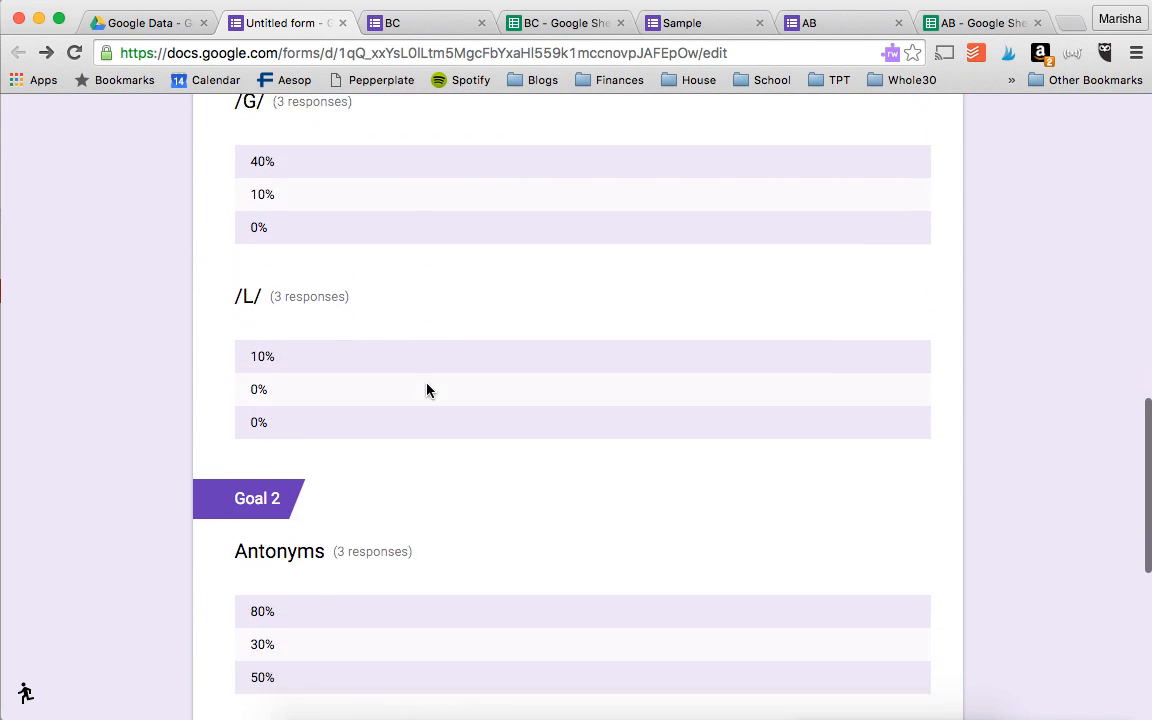
pyautogui.scroll(-7, 427, 391)
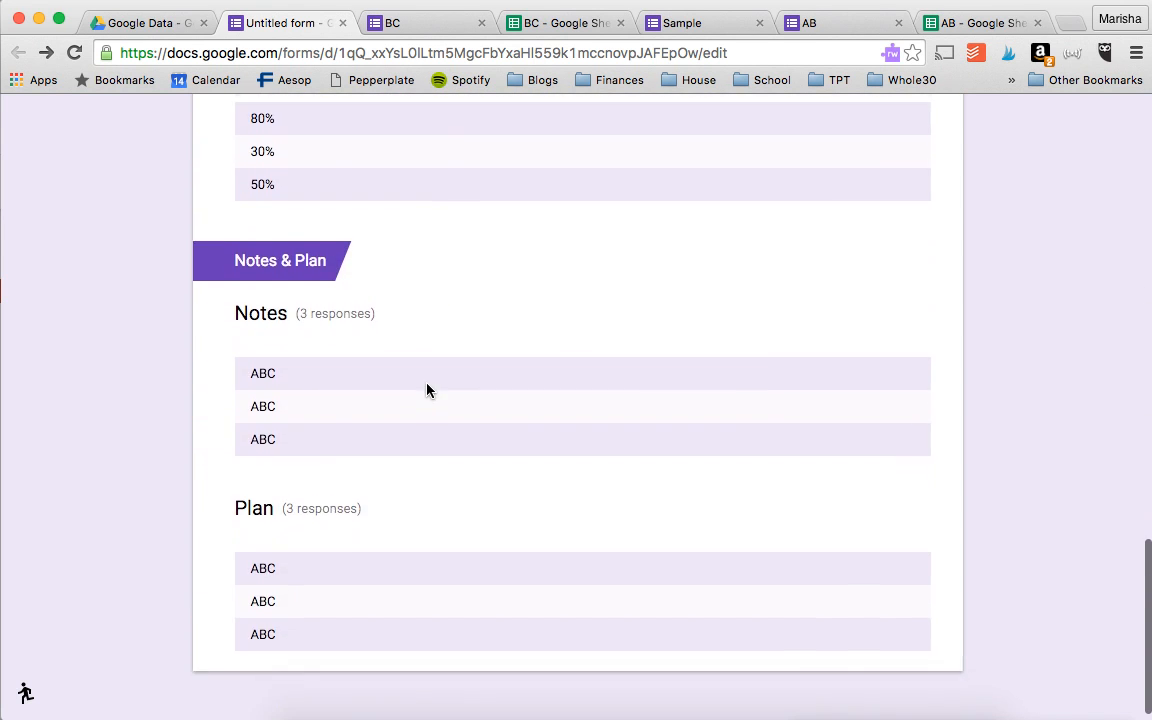
pyautogui.scroll(9, 427, 391)
pyautogui.scroll(14, 427, 391)
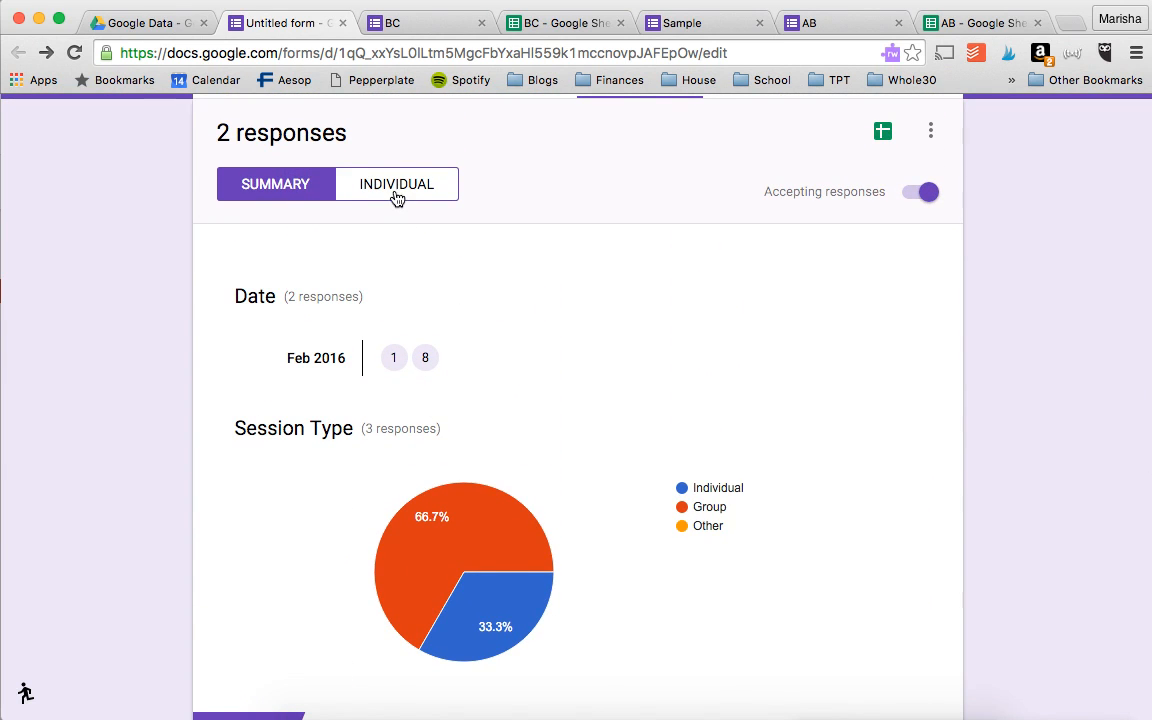
# - Look through the first individual response, and return to the summary of responses
pyautogui.click(430, 193)
pyautogui.scroll(-15, 527, 401)
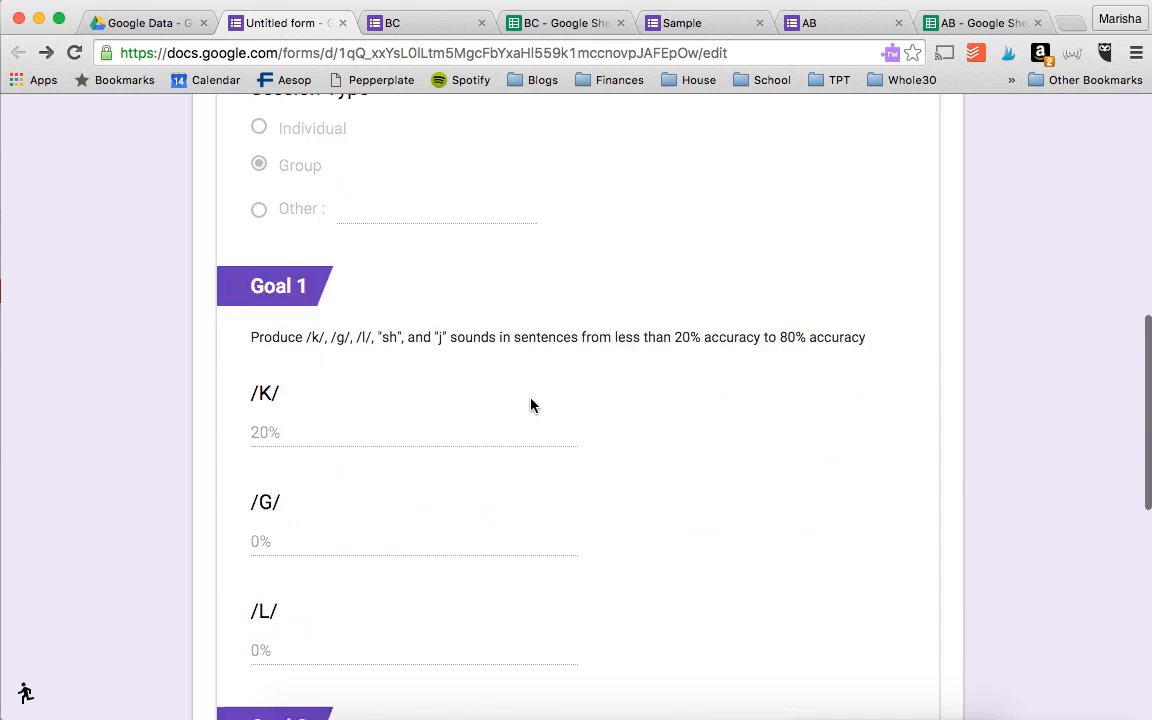
pyautogui.scroll(15, 530, 404)
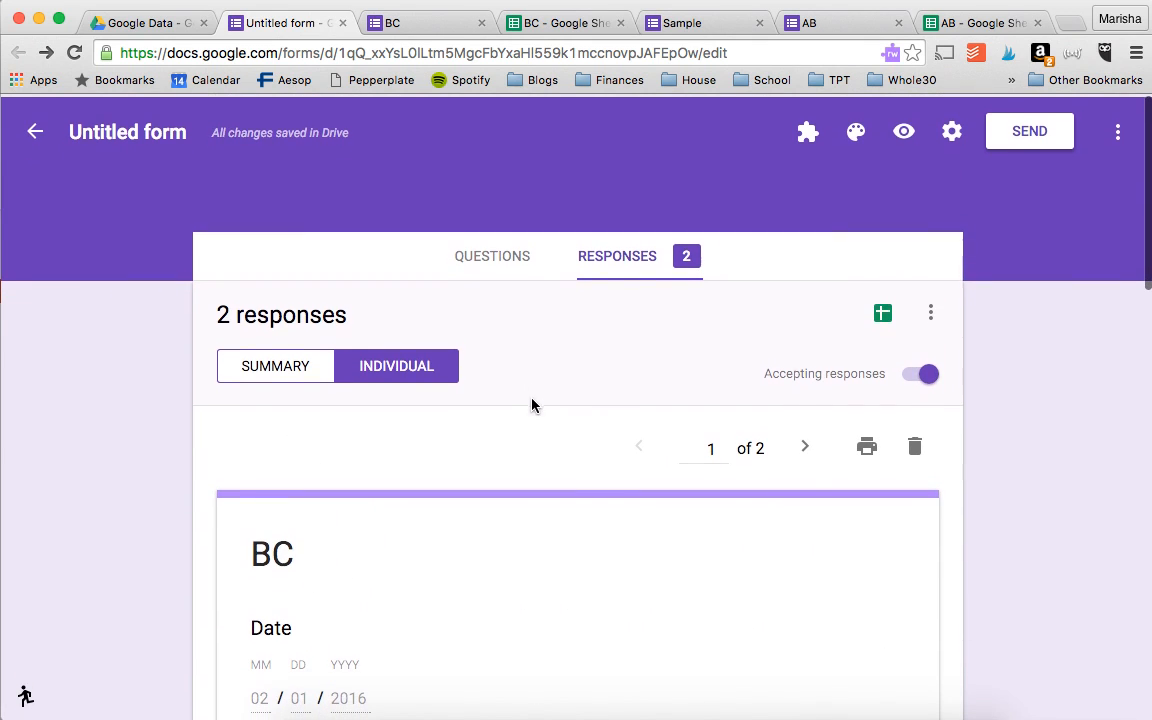
pyautogui.click(255, 360)
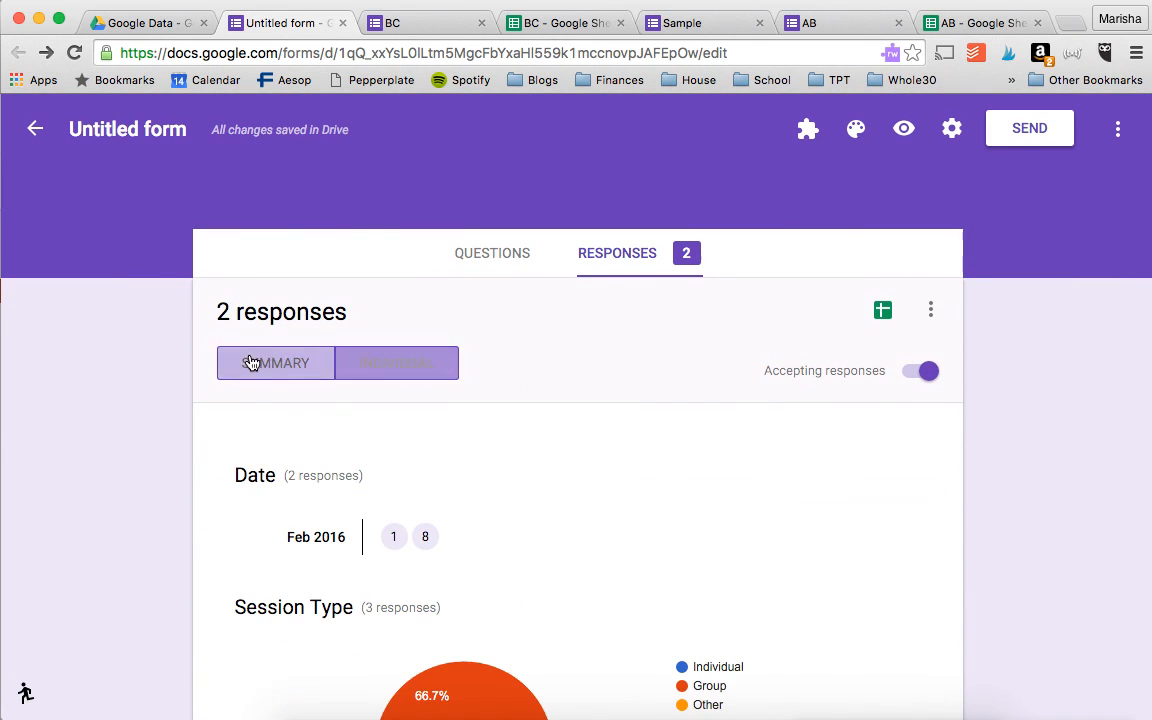
# - Switch to the BC response spreadsheet and enter 2/15/2016 as the missing date in row 4
pyautogui.click(547, 26)
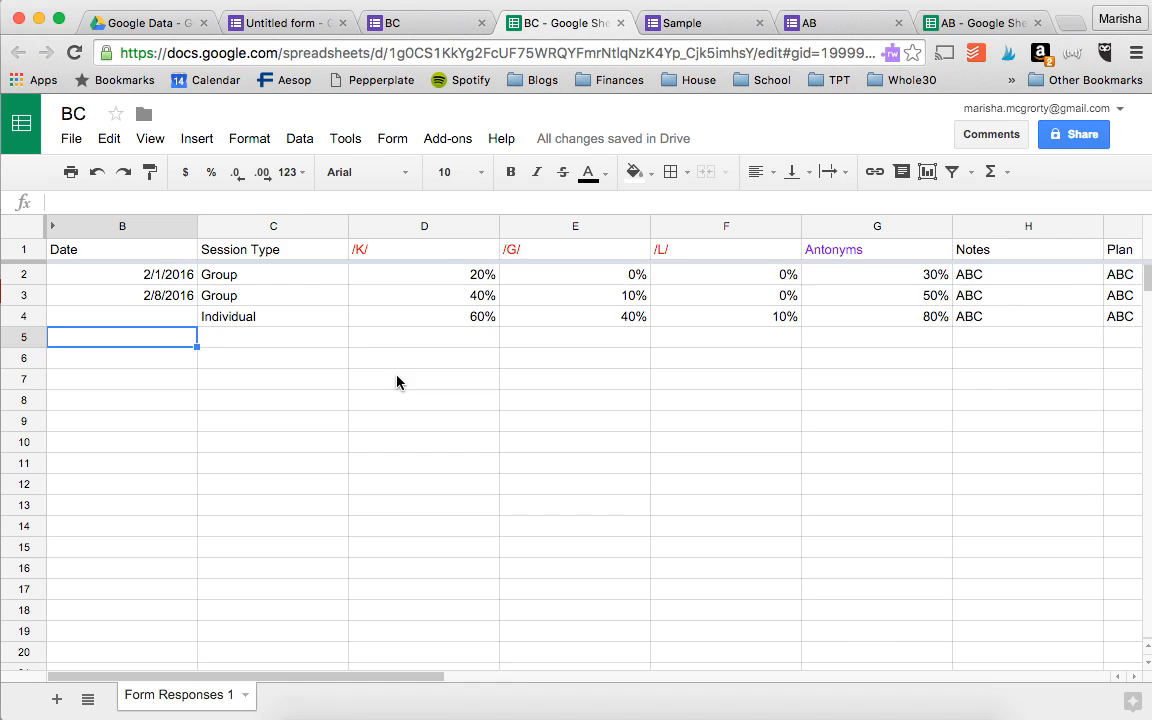
pyautogui.click(175, 318)
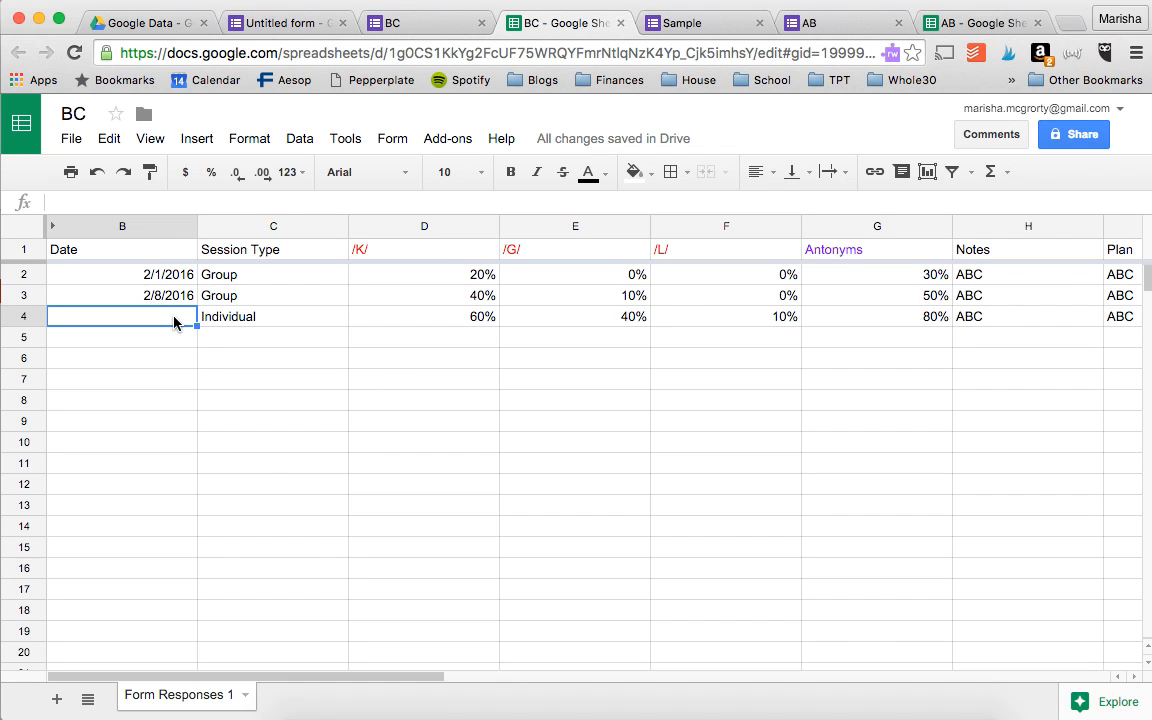
pyautogui.write('2/15/2016')
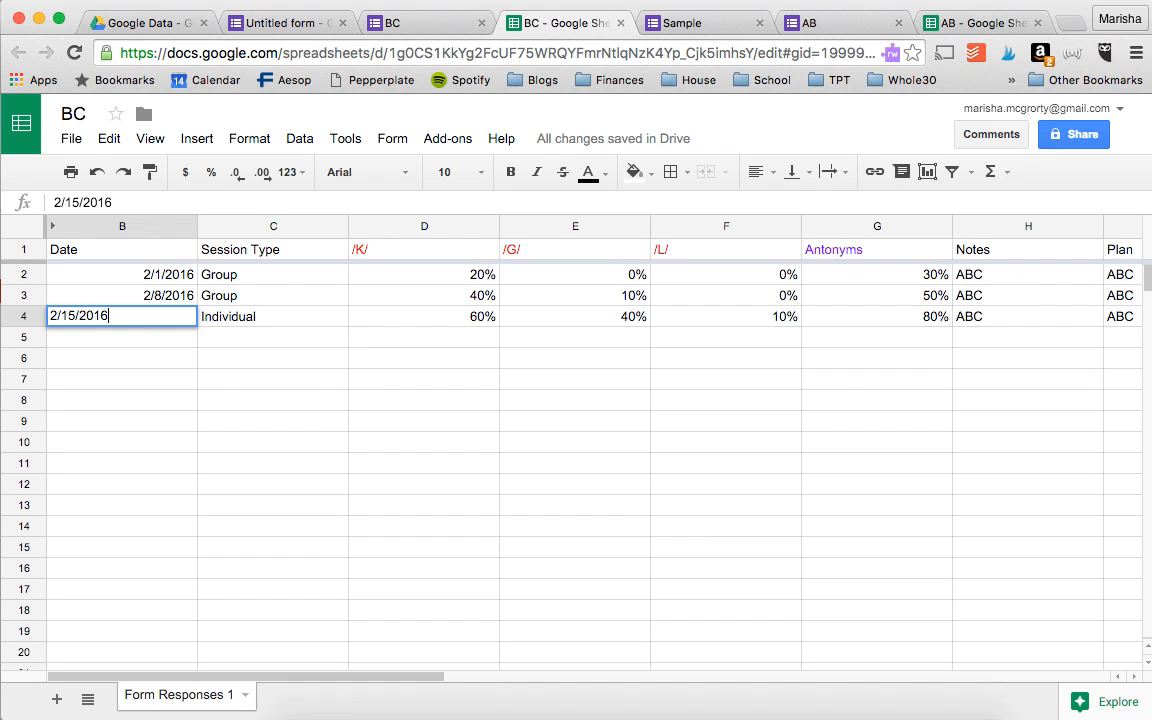
pyautogui.press('Tab')
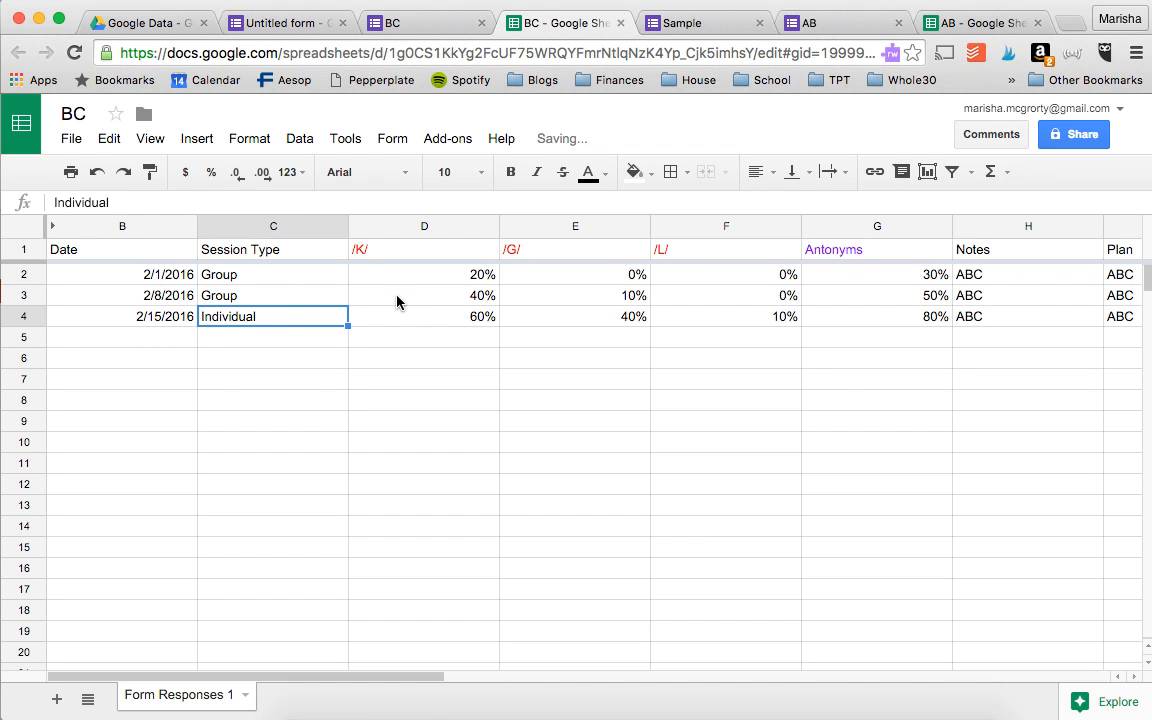
# - Rename the Form Responses 1 sheet as Data
pyautogui.doubleClick(178, 694)
pyautogui.write('Data')
pyautogui.click(265, 484)
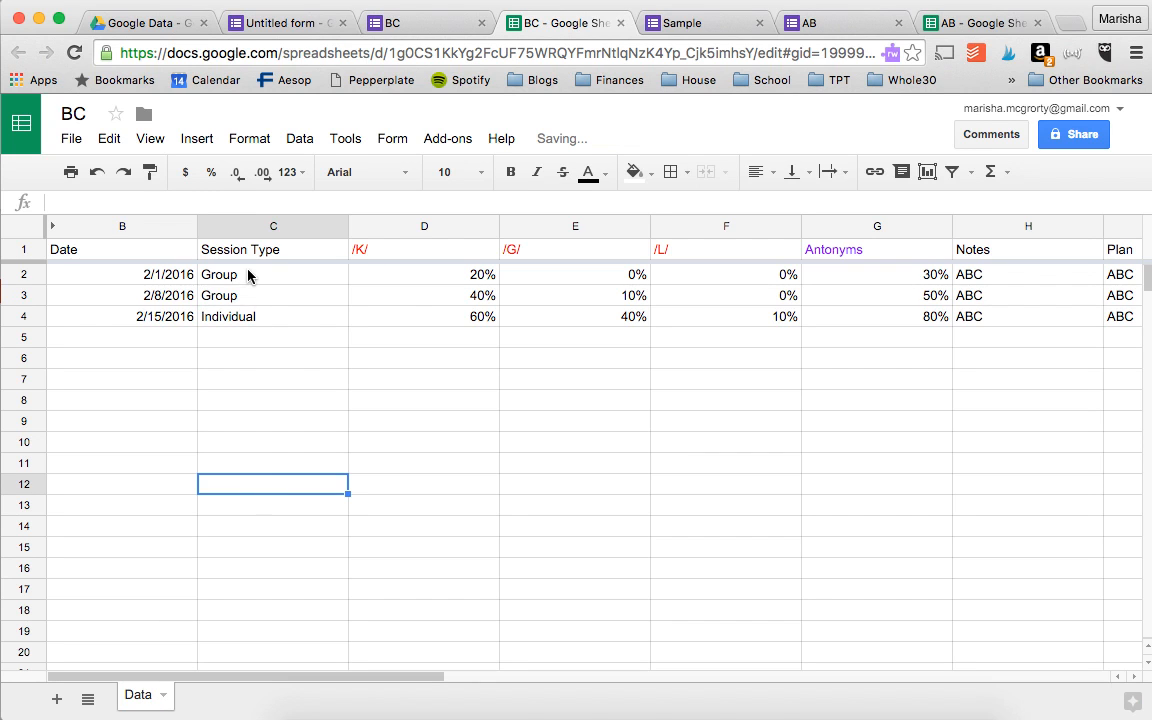
# - Start a new chart from the Data sheet and set its first data range to the Date column, Data!B:B
pyautogui.click(138, 270)
pyautogui.click(197, 138)
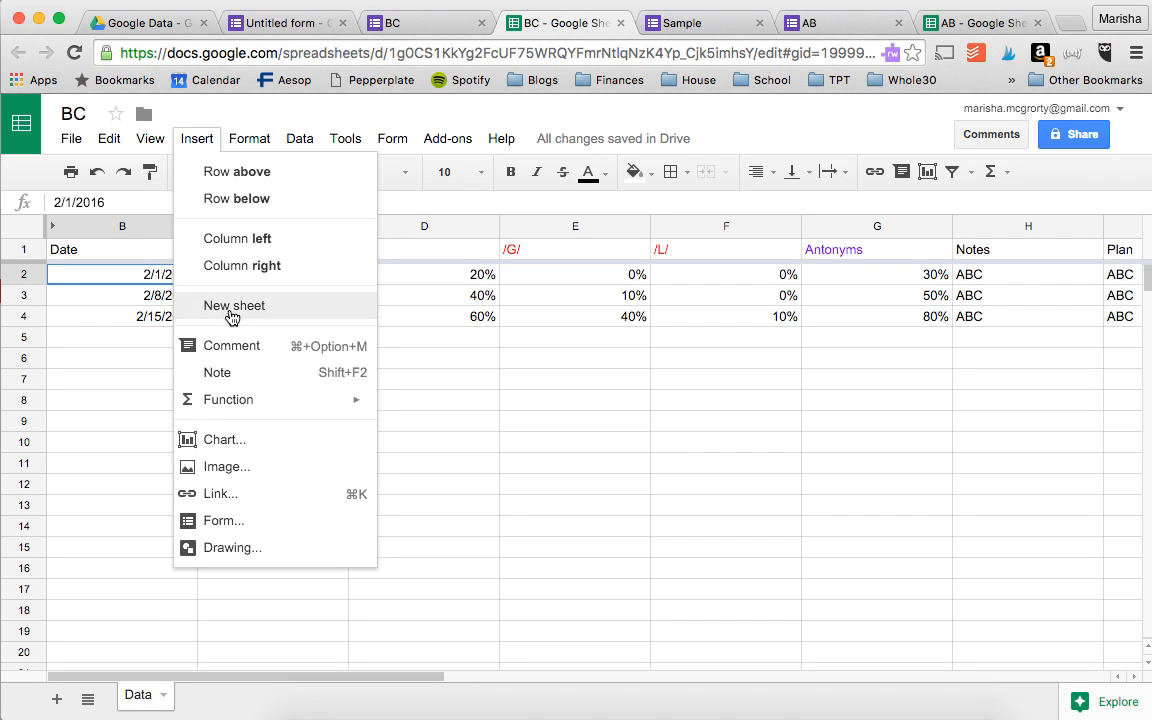
pyautogui.click(244, 439)
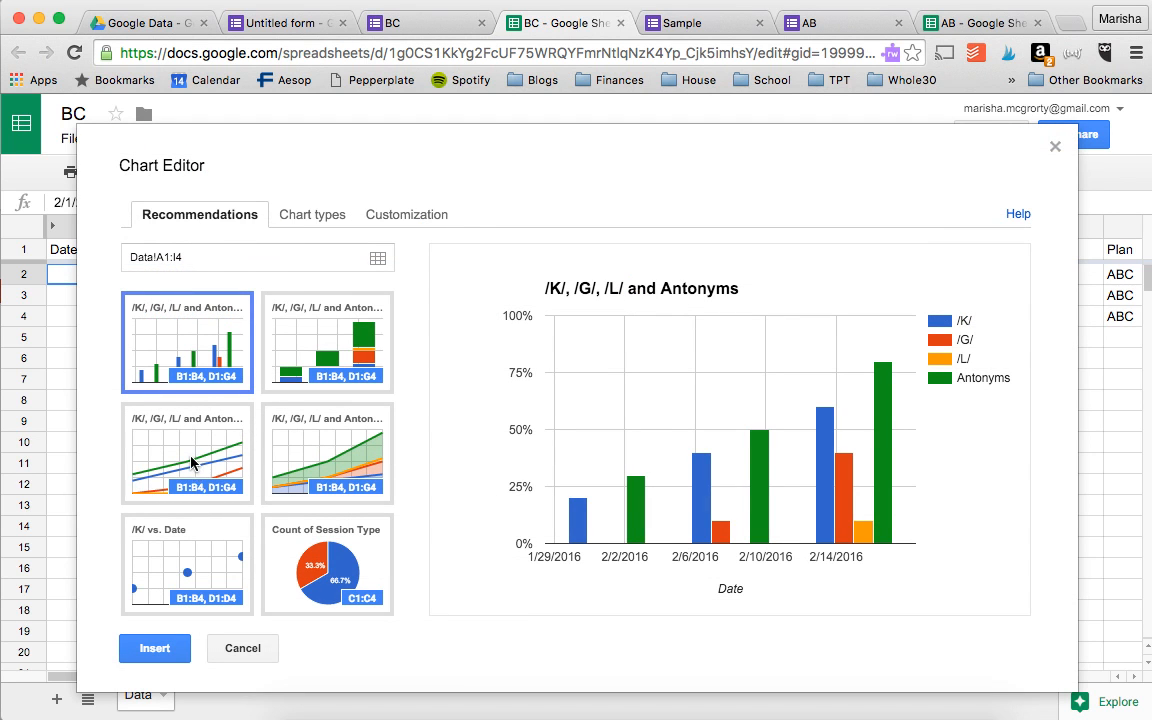
pyautogui.click(379, 259)
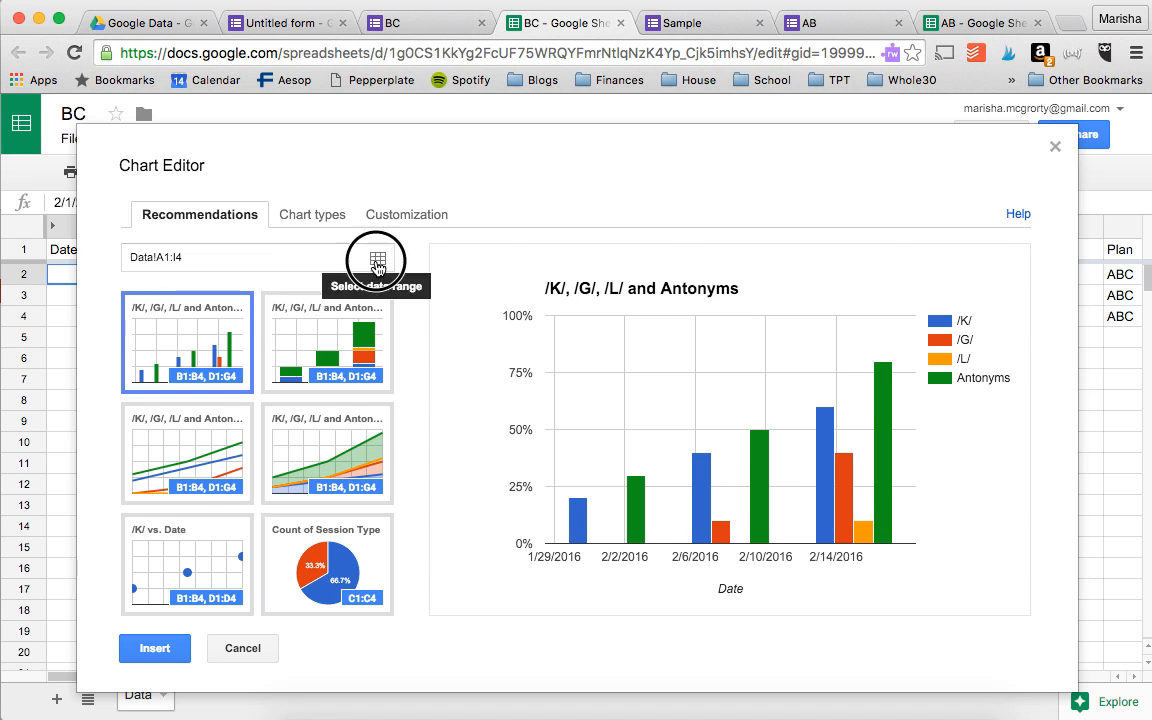
pyautogui.moveTo(254, 167); pyautogui.dragTo(468, 226)
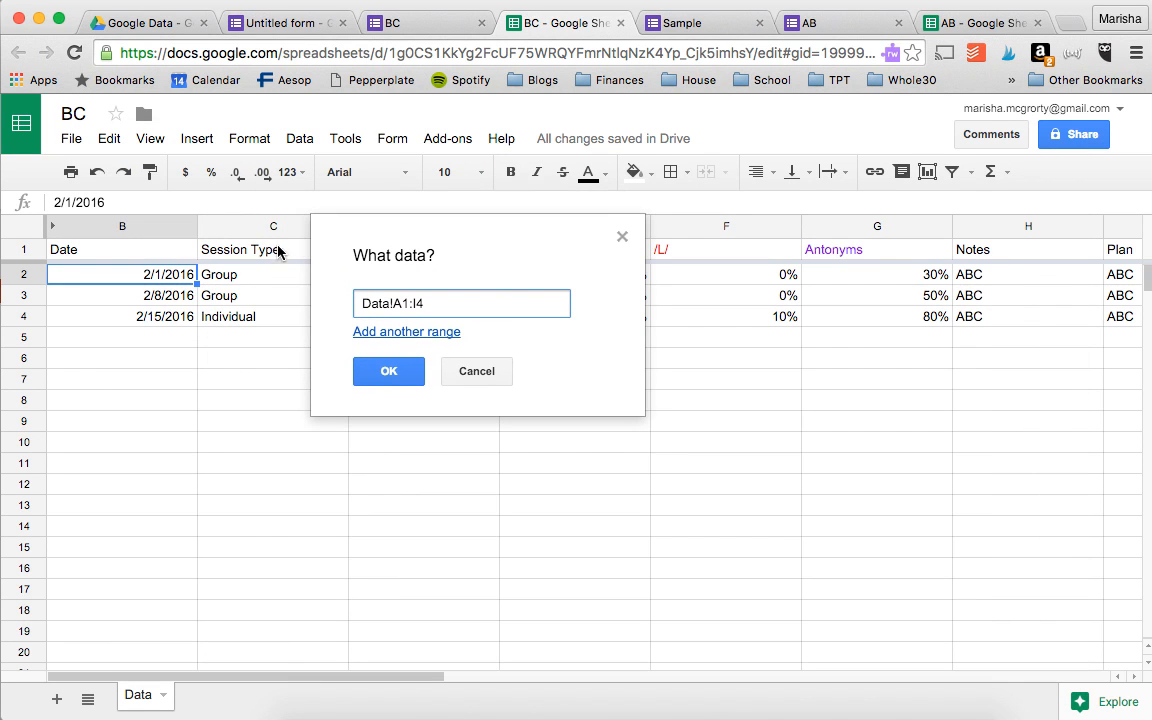
pyautogui.click(152, 225)
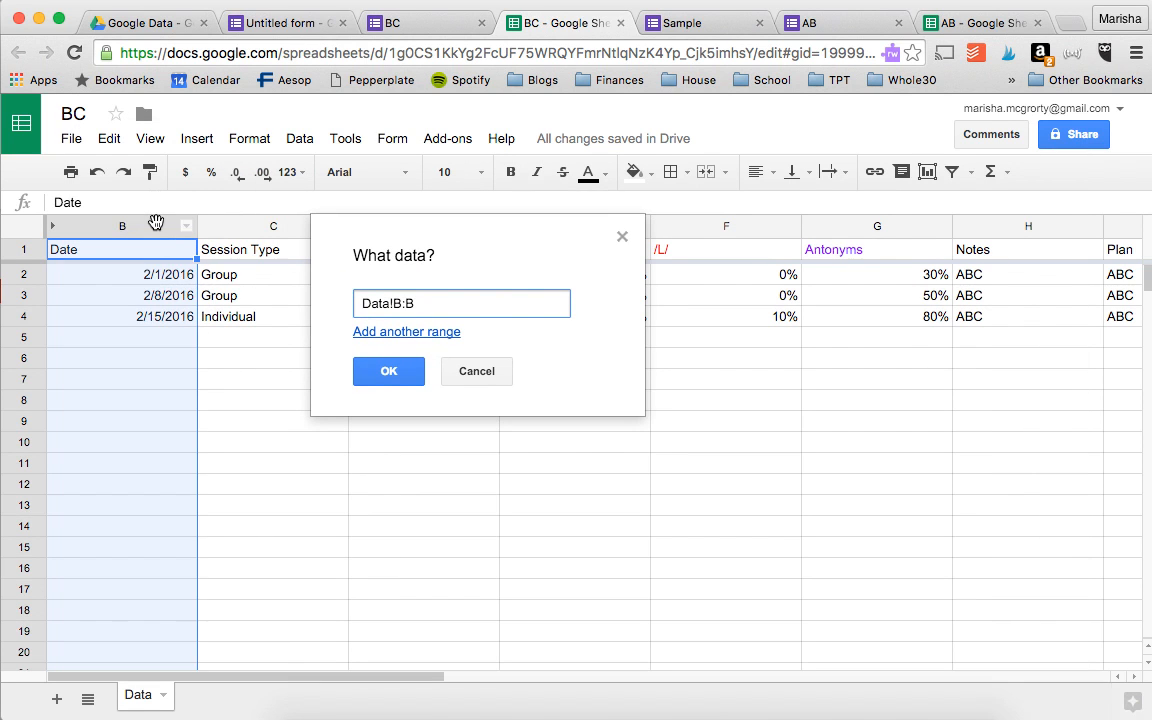
# - Add the /K/, /G/ and /L/ columns, Data!D:F, as a second data range and apply both ranges to the chart
pyautogui.click(396, 333)
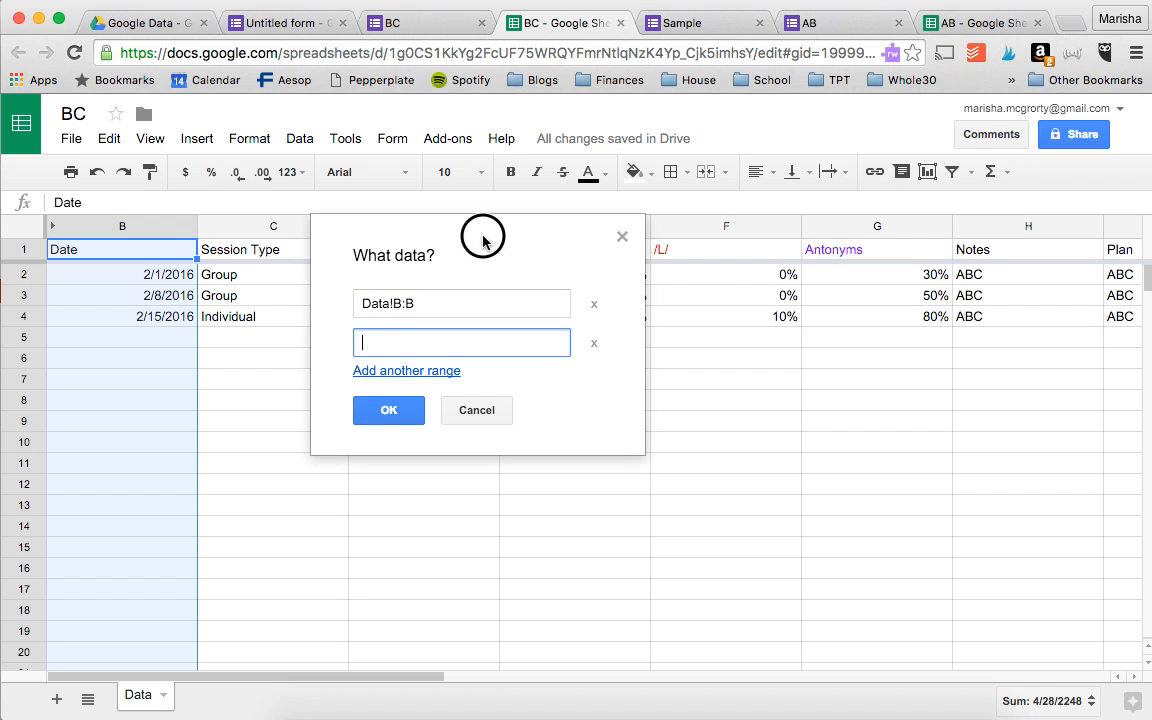
pyautogui.moveTo(483, 240); pyautogui.dragTo(277, 393)
pyautogui.moveTo(406, 226); pyautogui.dragTo(675, 222)
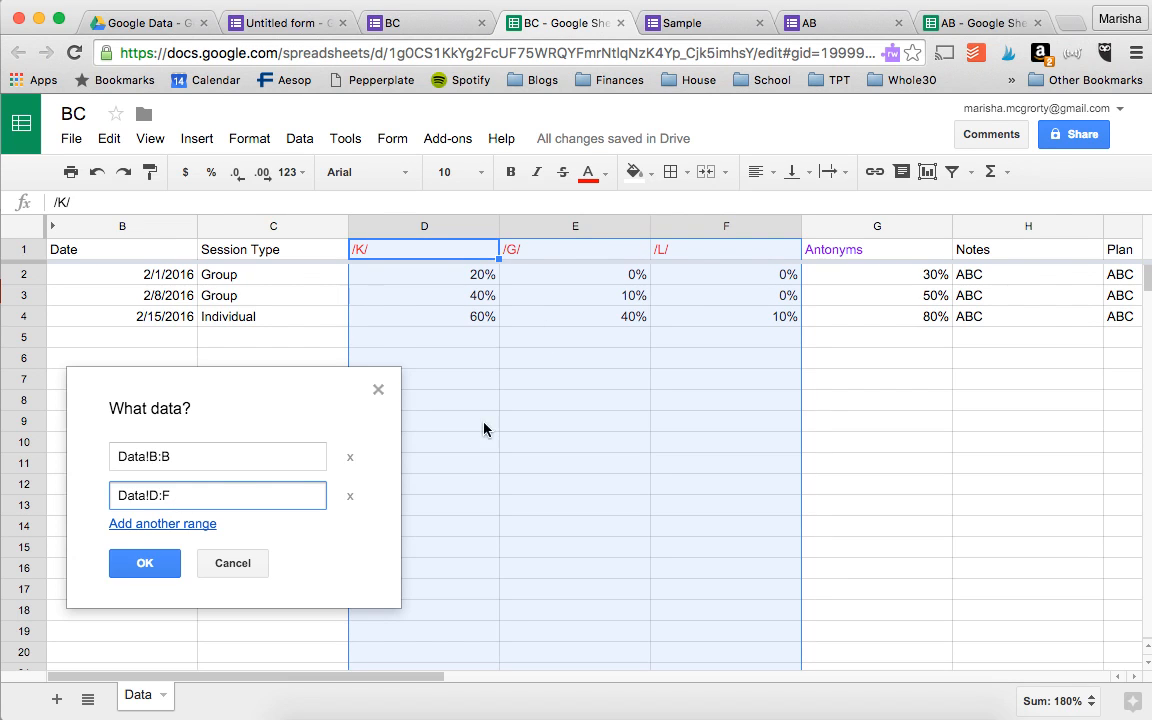
pyautogui.click(155, 563)
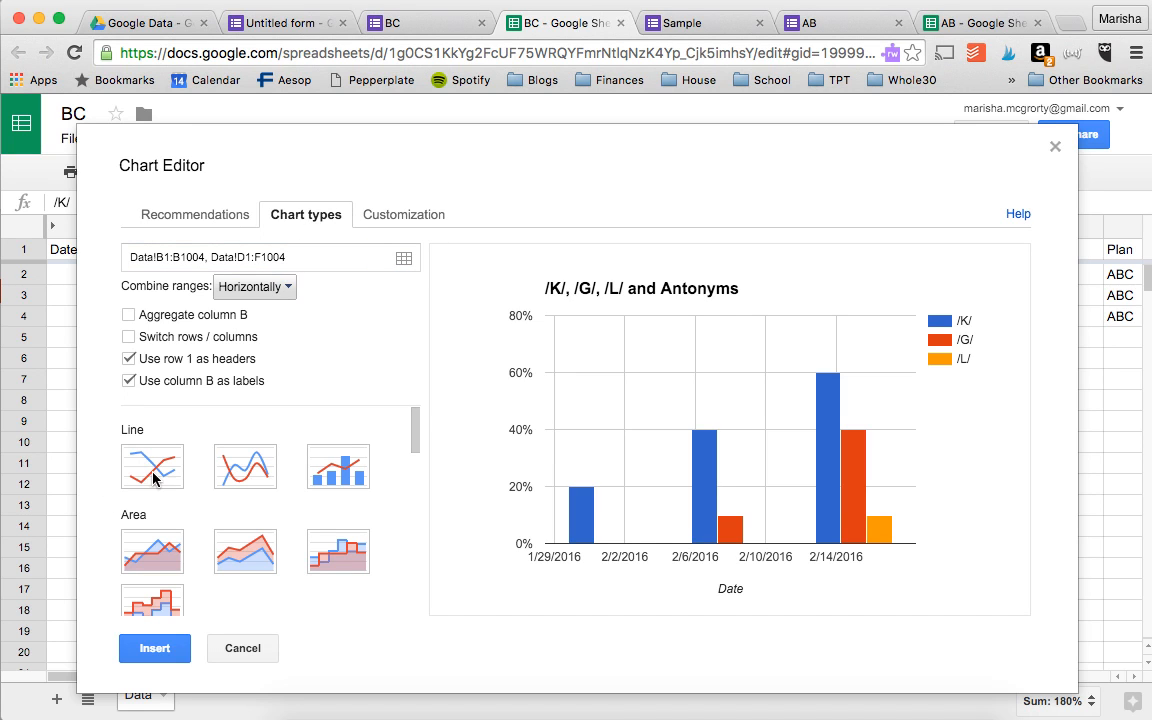
# - Make the chart a plain line chart and set its title to Goal 1
pyautogui.click(155, 477)
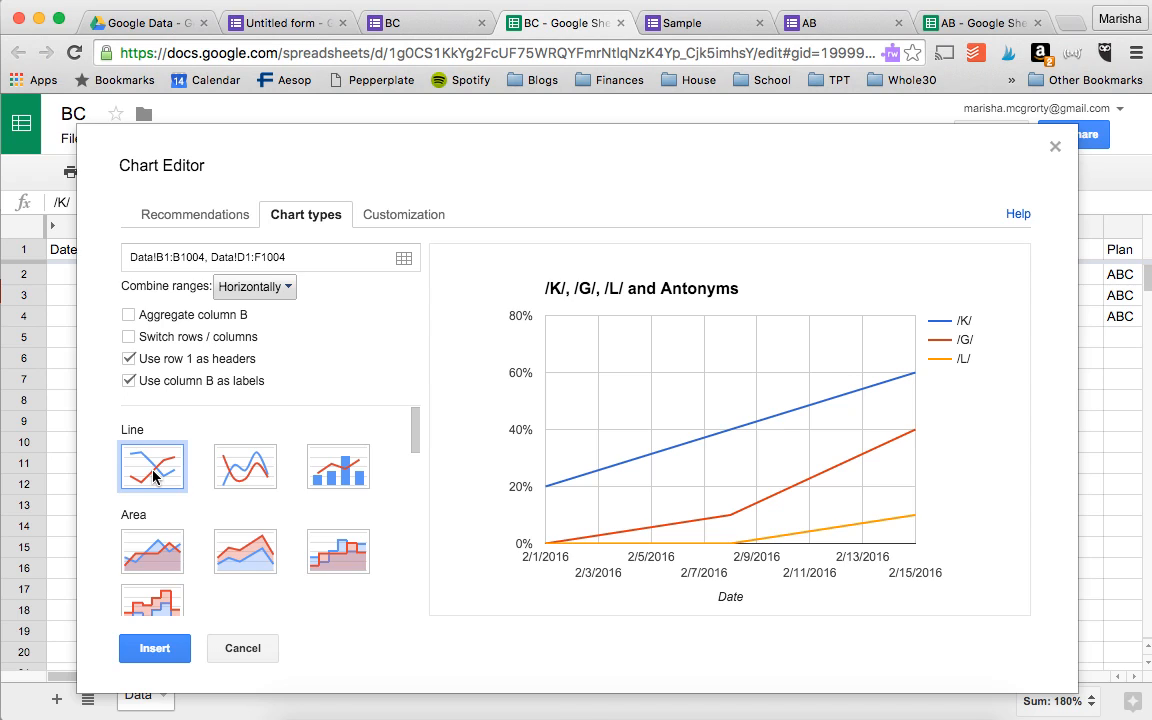
pyautogui.click(378, 215)
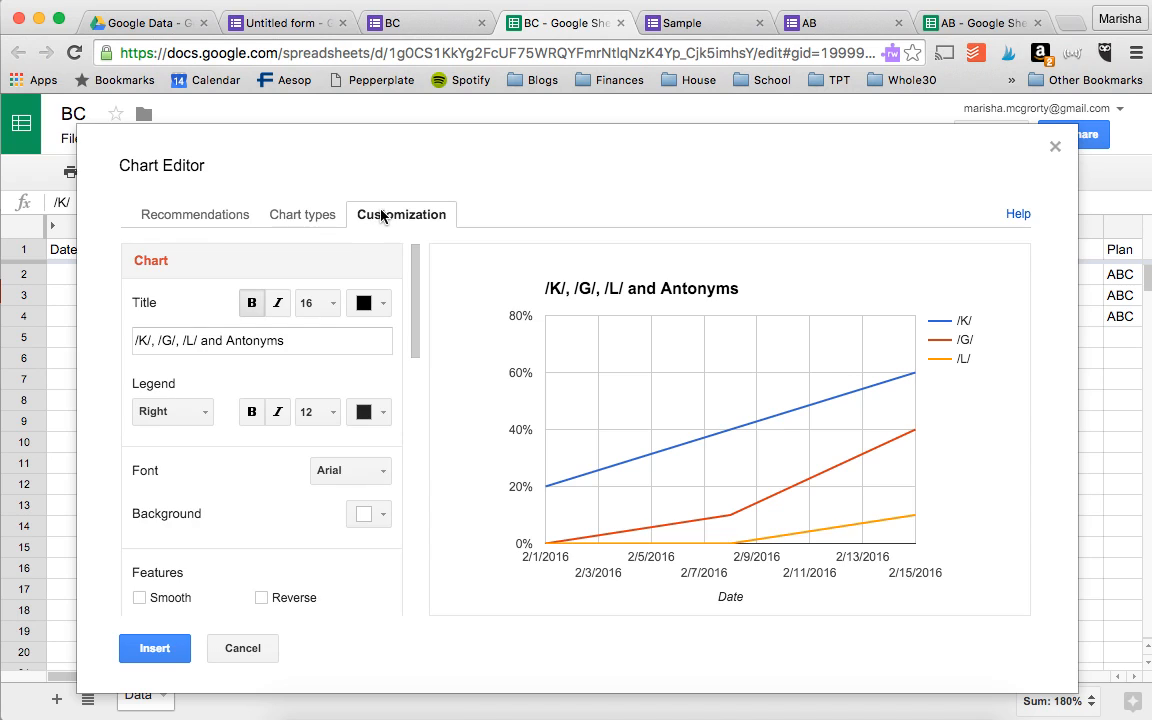
pyautogui.tripleClick(206, 337)
pyautogui.write('Goal ')
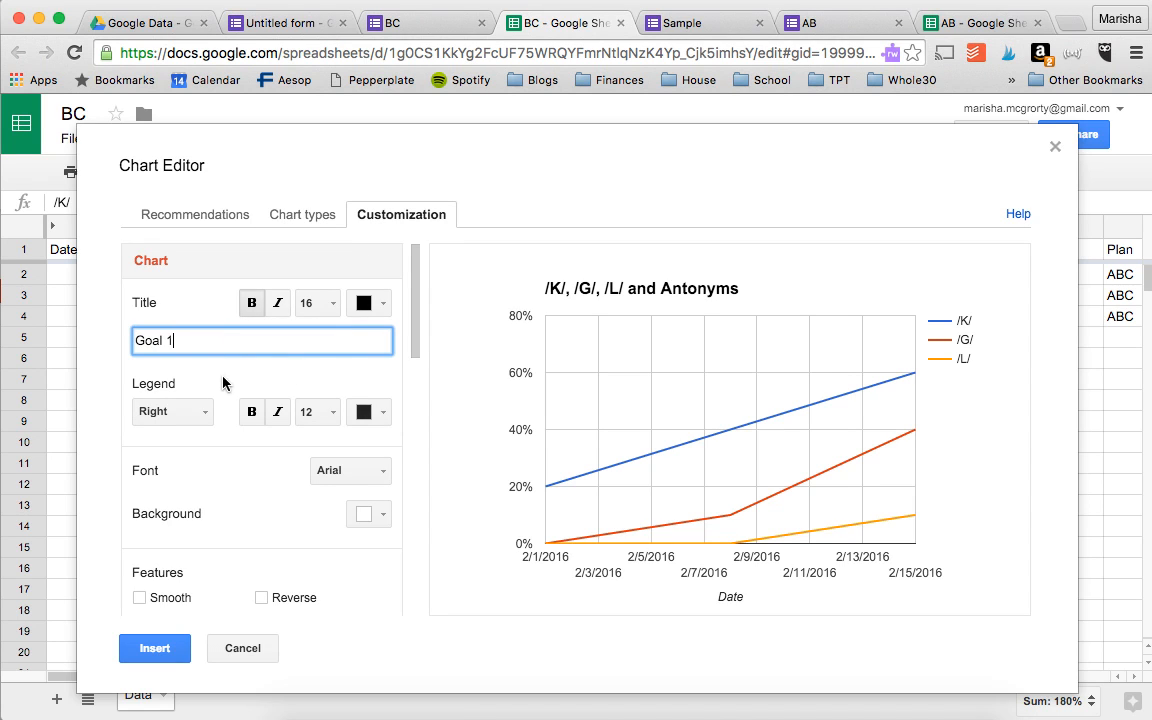
pyautogui.write('1')
pyautogui.click(237, 387)
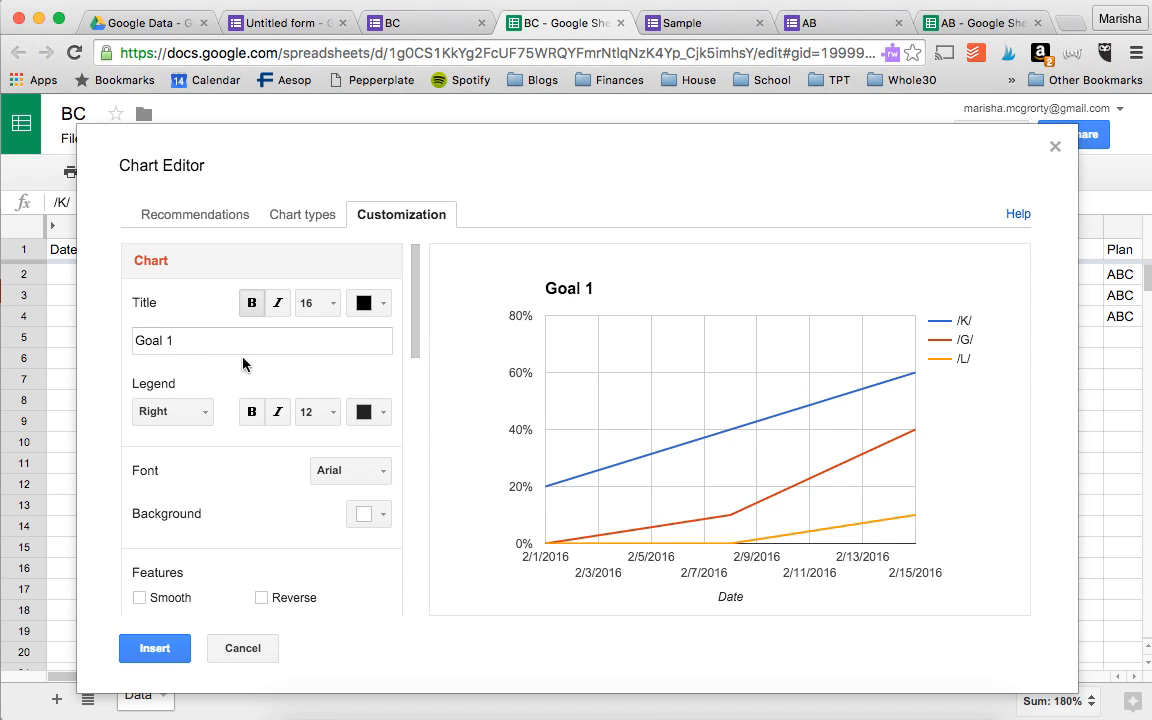
# - Slant the chart's horizontal axis labels at 60°
pyautogui.scroll(-1, 238, 358)
pyautogui.scroll(1, 231, 512)
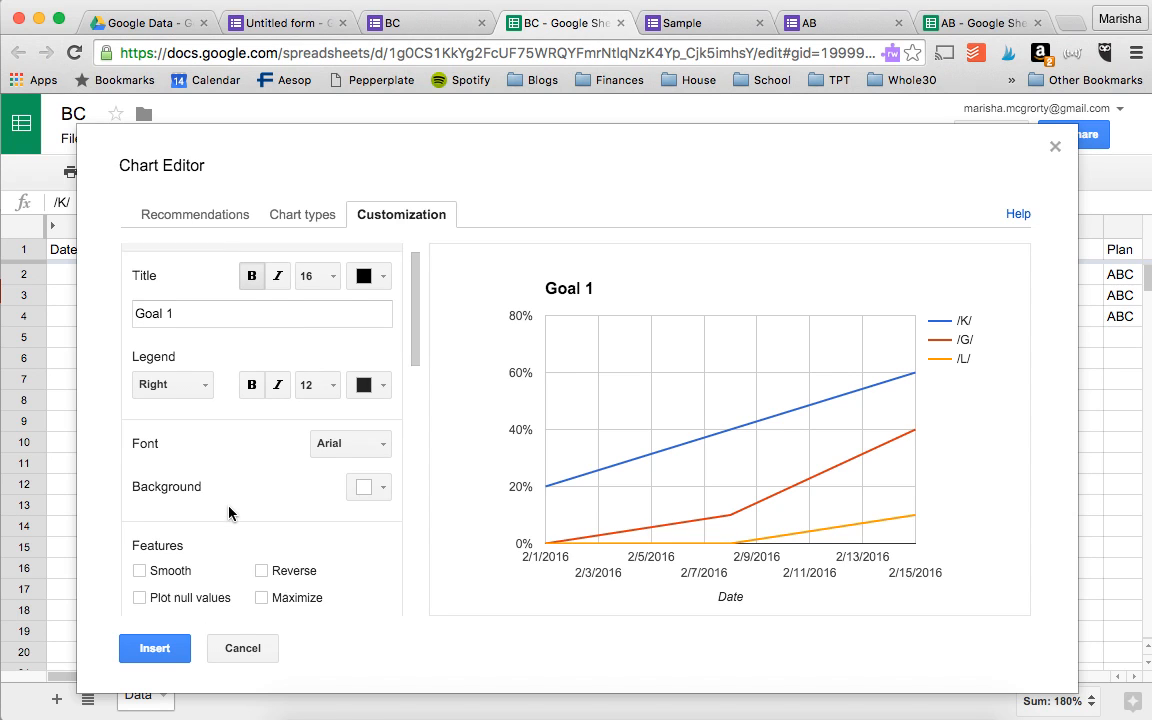
pyautogui.scroll(-3, 229, 470)
pyautogui.scroll(-3, 229, 512)
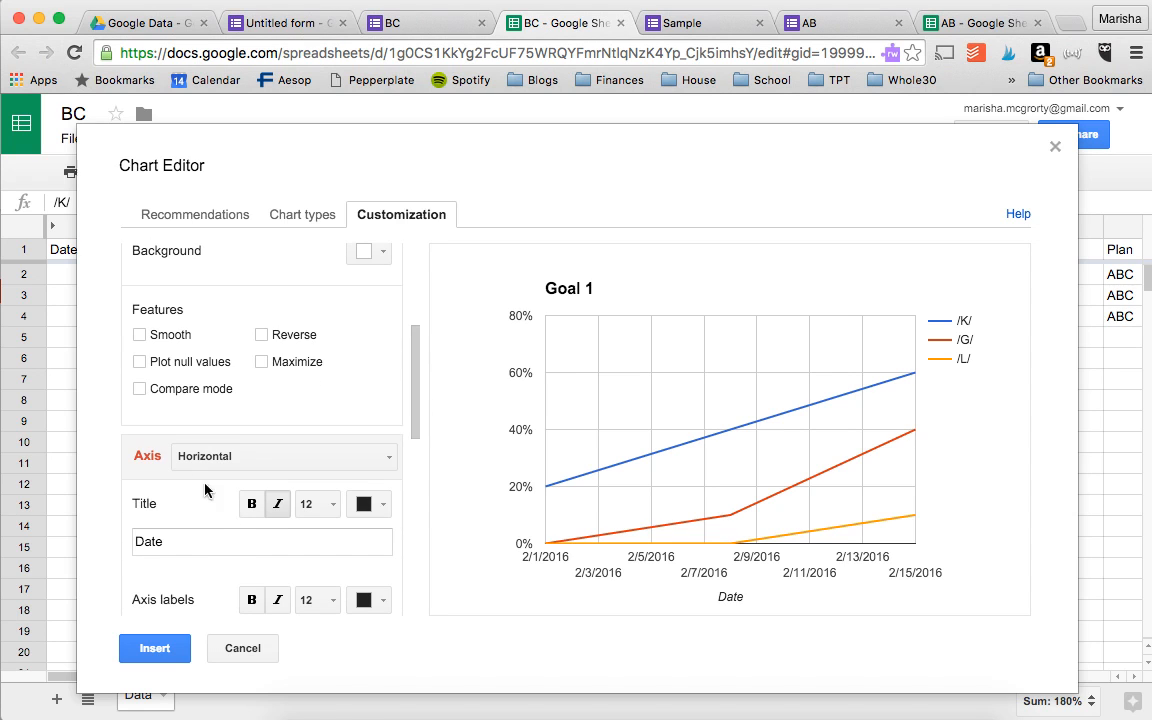
pyautogui.scroll(-2, 190, 461)
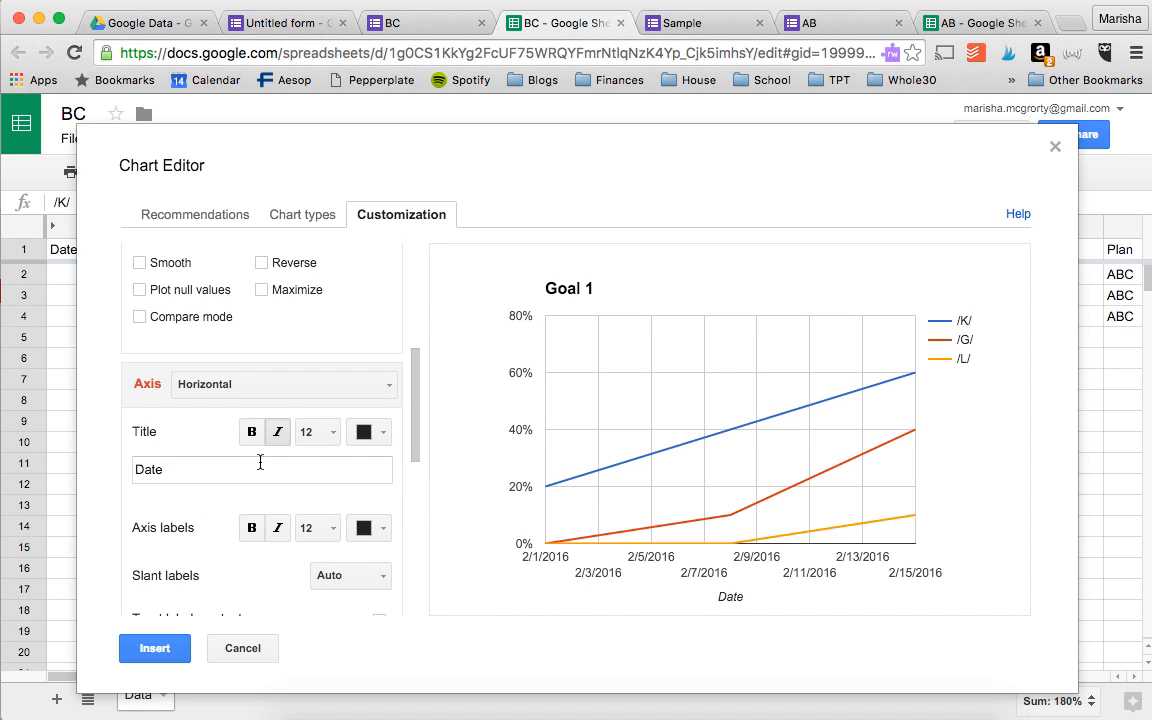
pyautogui.scroll(-2, 260, 463)
pyautogui.click(323, 529)
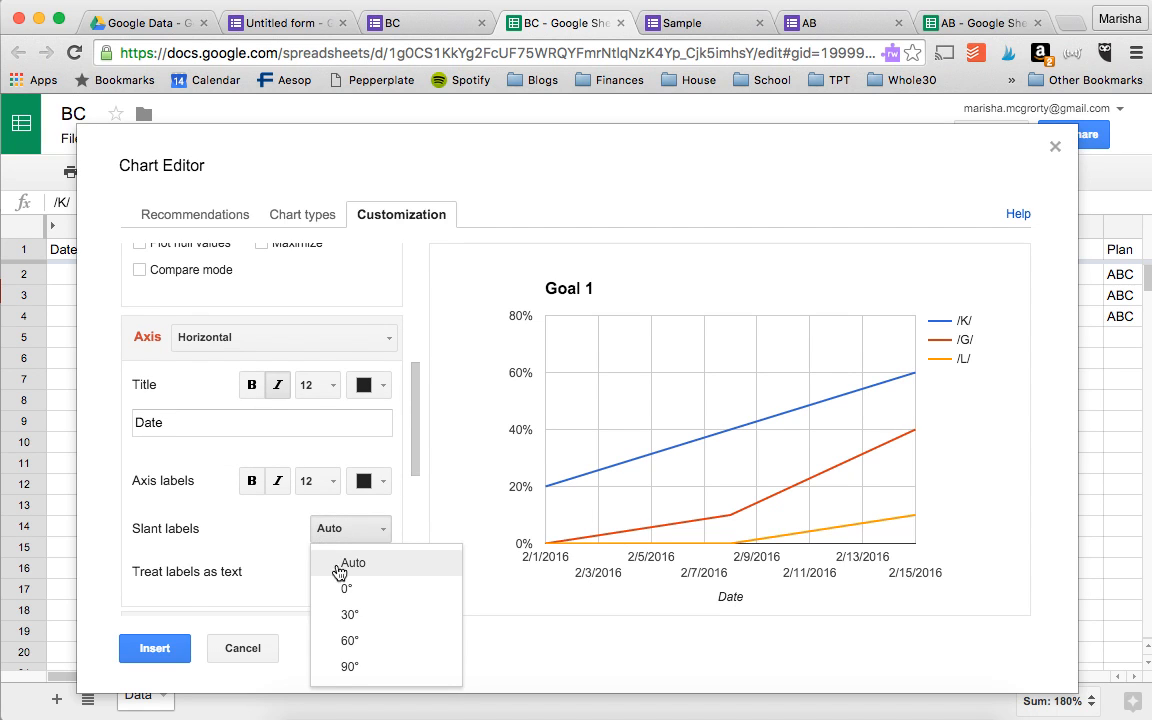
pyautogui.click(350, 641)
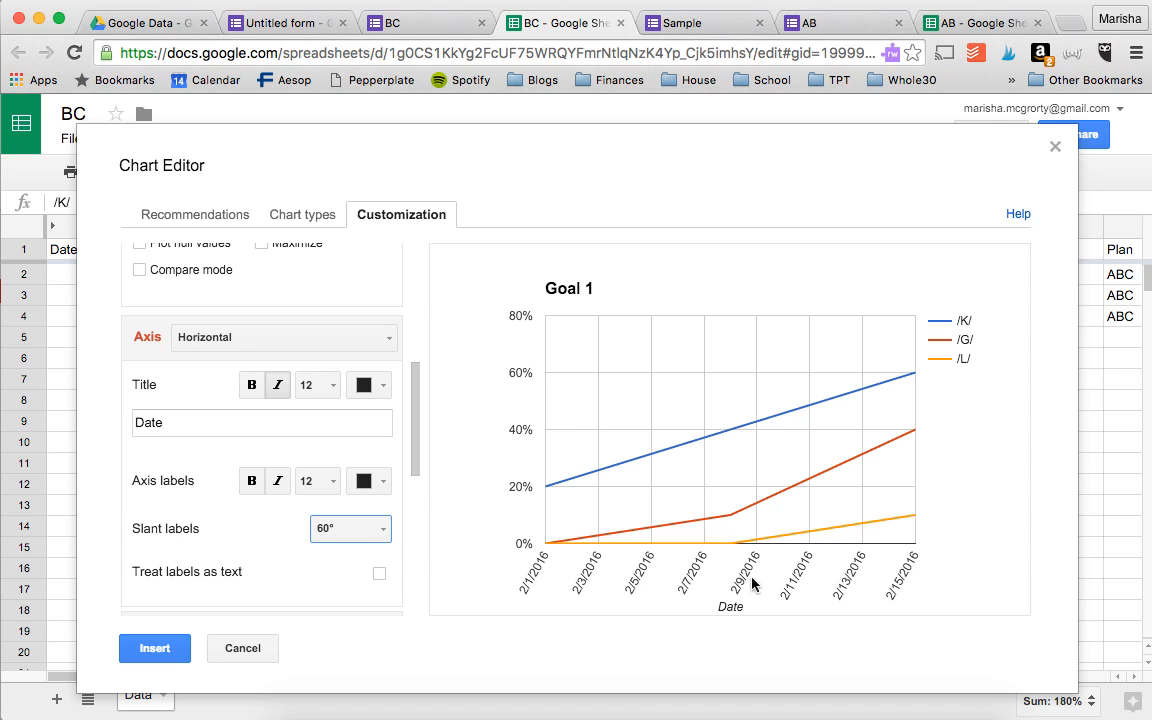
# - Title the chart's left vertical axis Percent Accuracy
pyautogui.scroll(-1, 237, 410)
pyautogui.scroll(1, 237, 410)
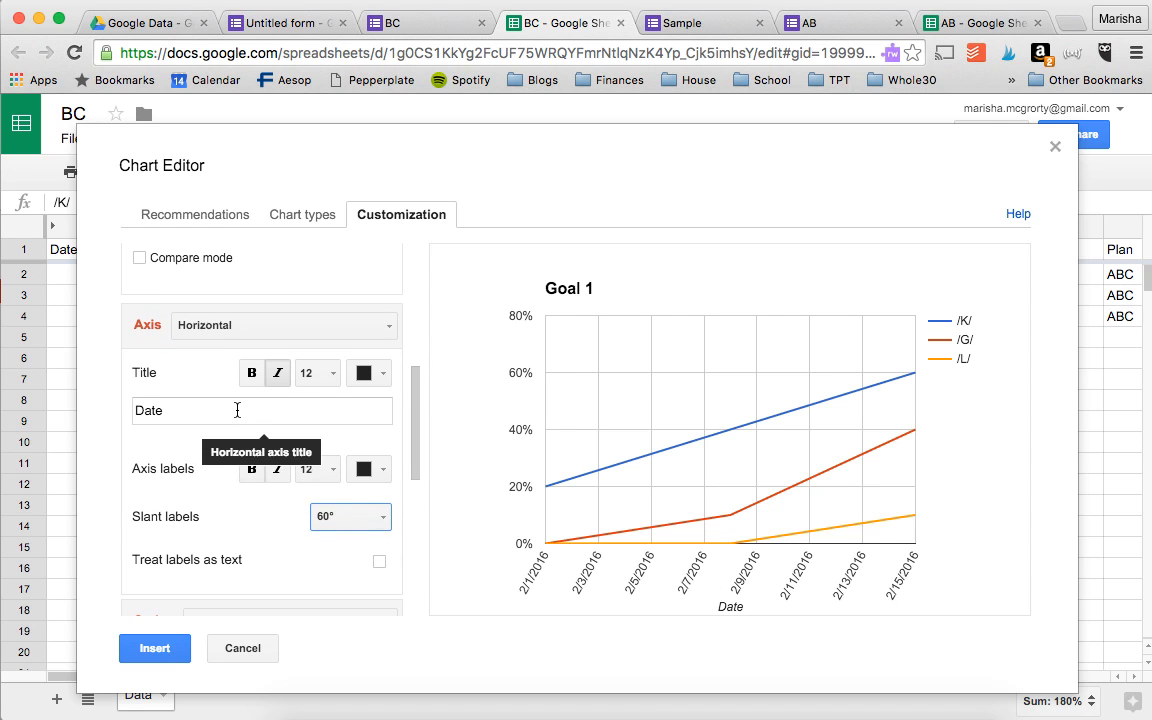
pyautogui.click(211, 335)
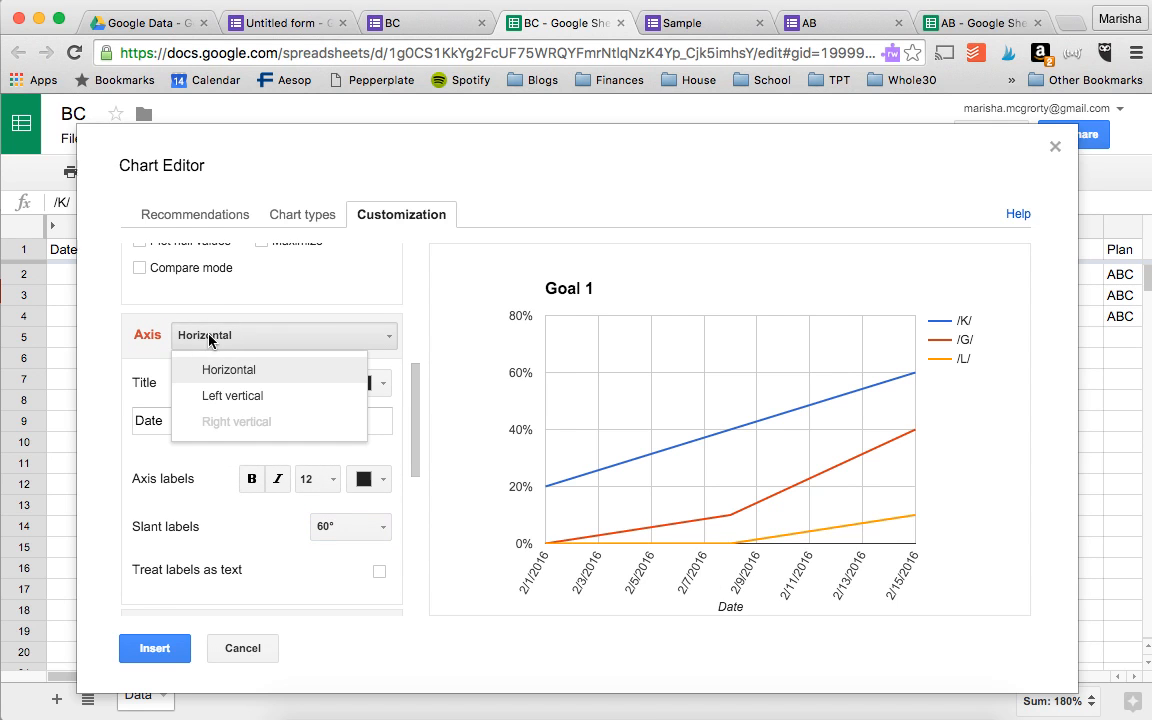
pyautogui.click(222, 396)
pyautogui.click(159, 421)
pyautogui.write('Percent Accuracy')
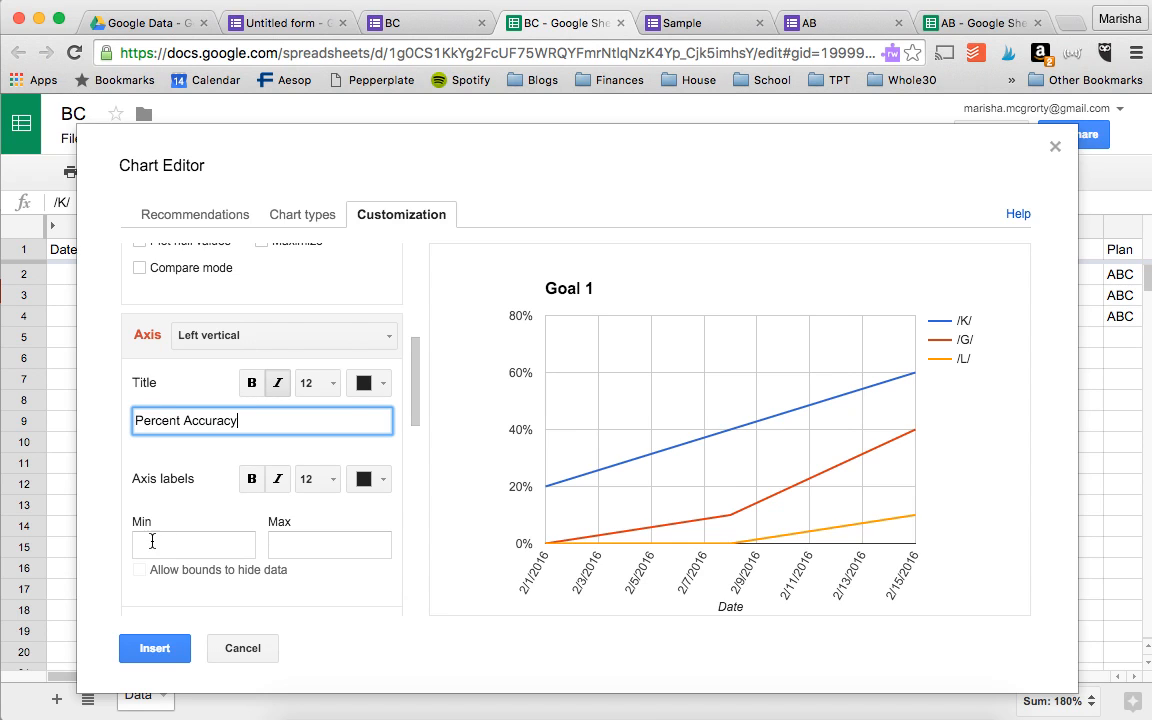
# - Set the left vertical axis bounds to a minimum of 0 and a maximum of 1
pyautogui.click(152, 541)
pyautogui.press('Tab')
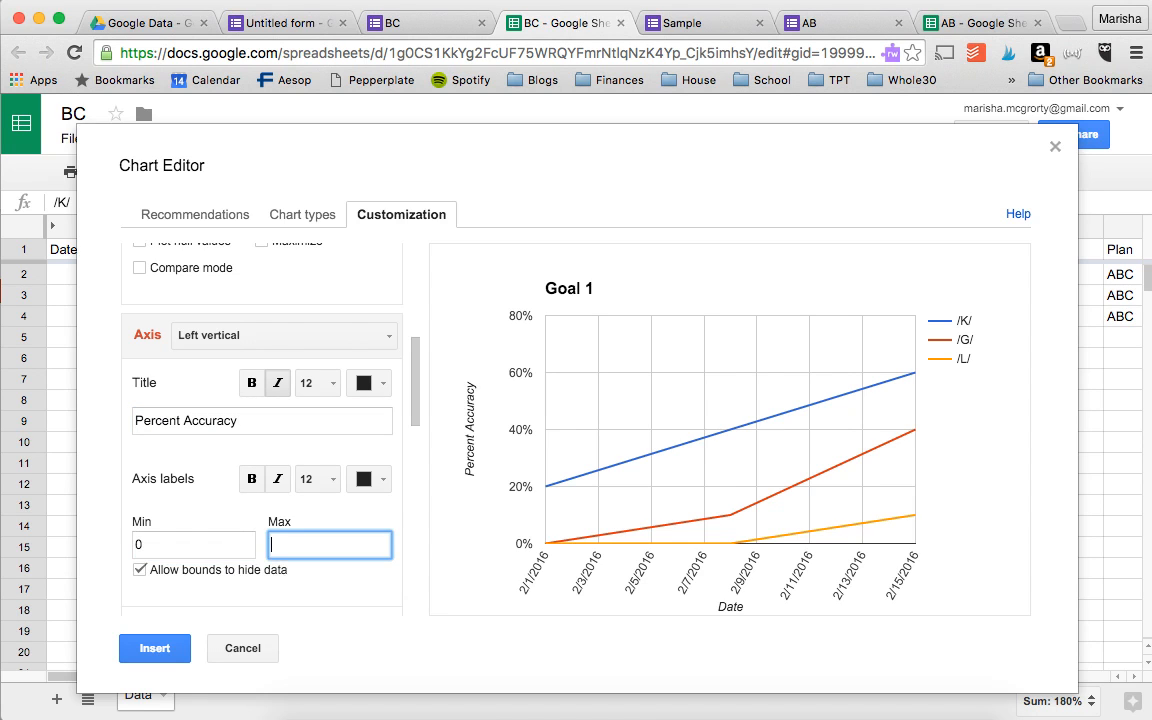
pyautogui.write('1')
pyautogui.click(338, 604)
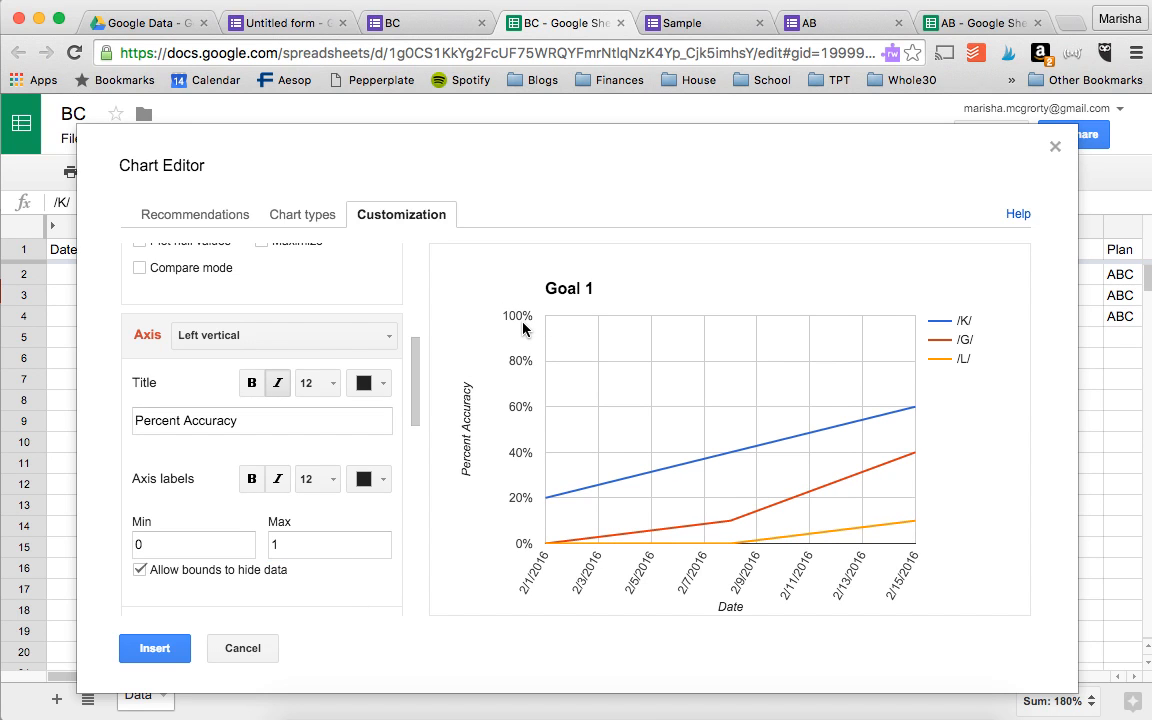
# - Insert the finished Goal 1 chart into the spreadsheet and move it to its own sheet
pyautogui.scroll(-2, 329, 494)
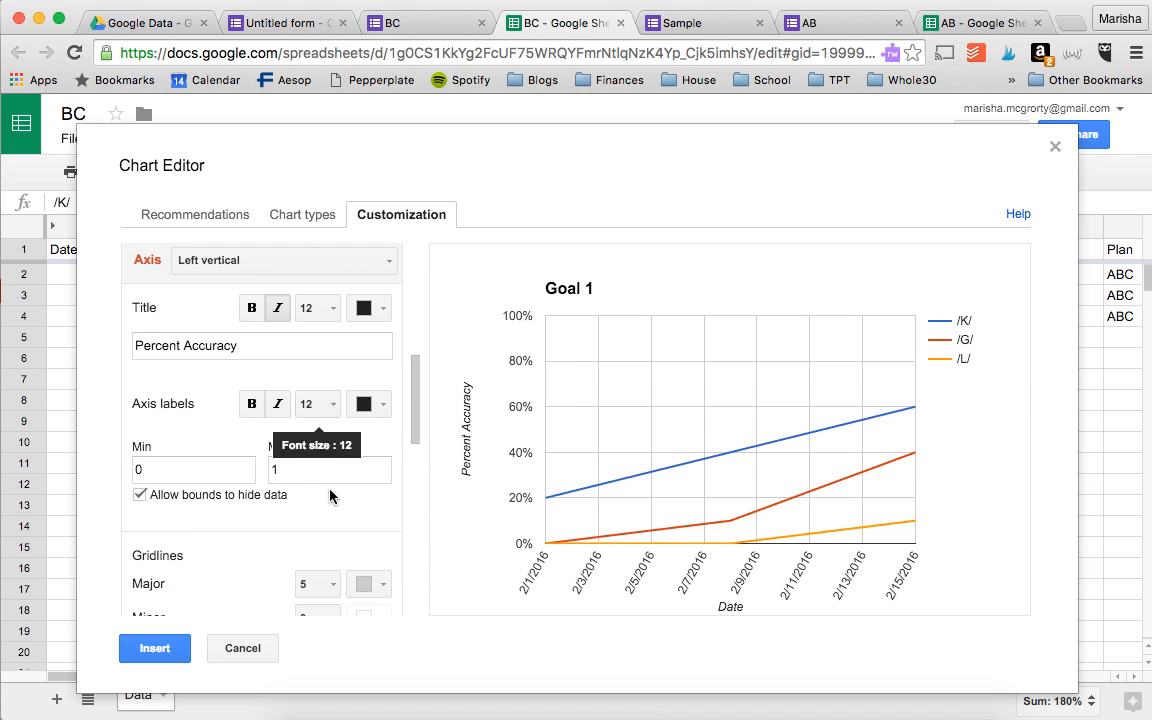
pyautogui.scroll(-3, 267, 524)
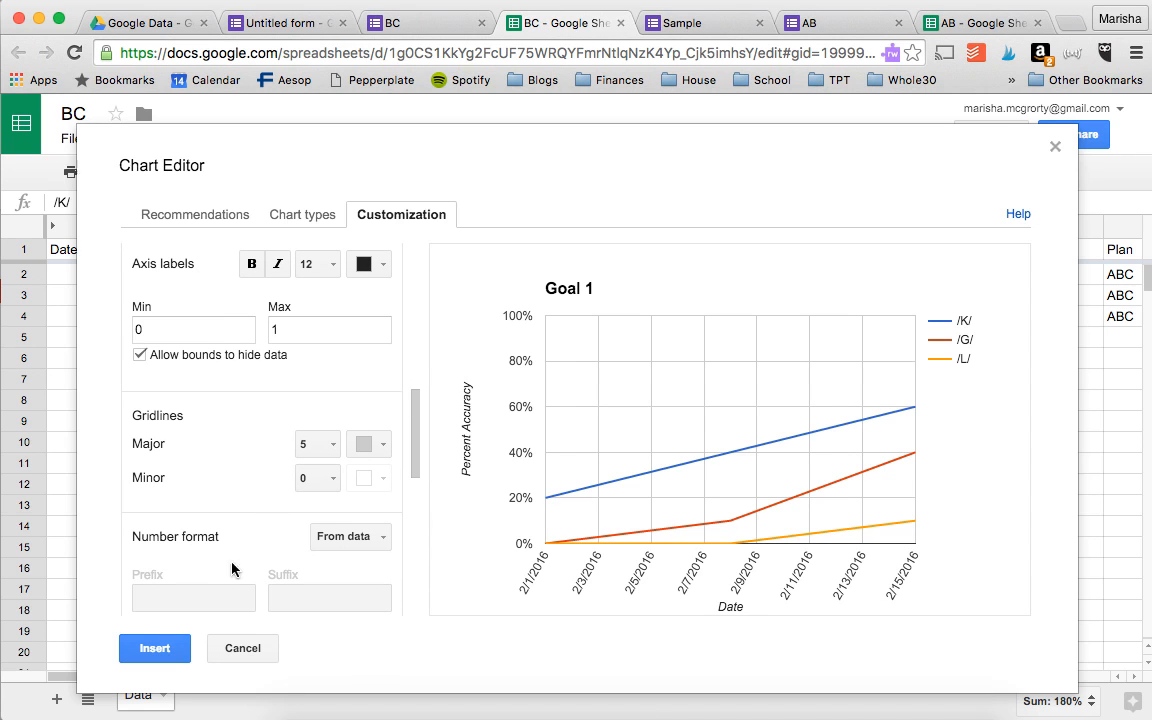
pyautogui.click(152, 648)
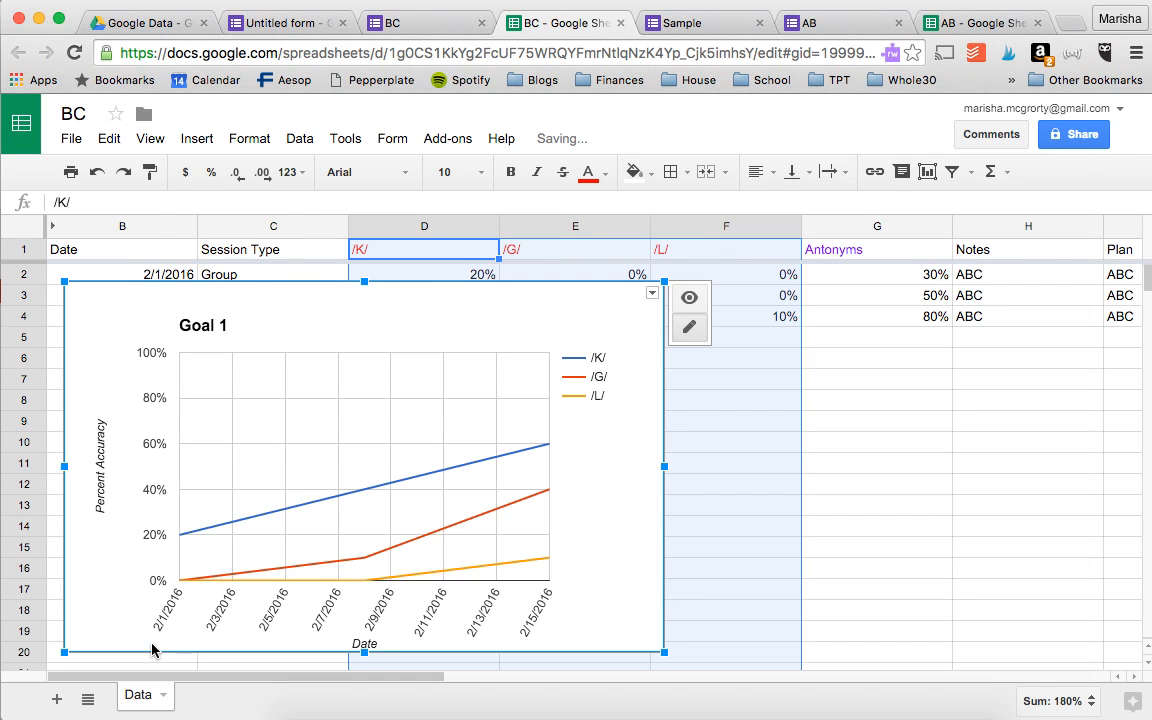
pyautogui.click(652, 294)
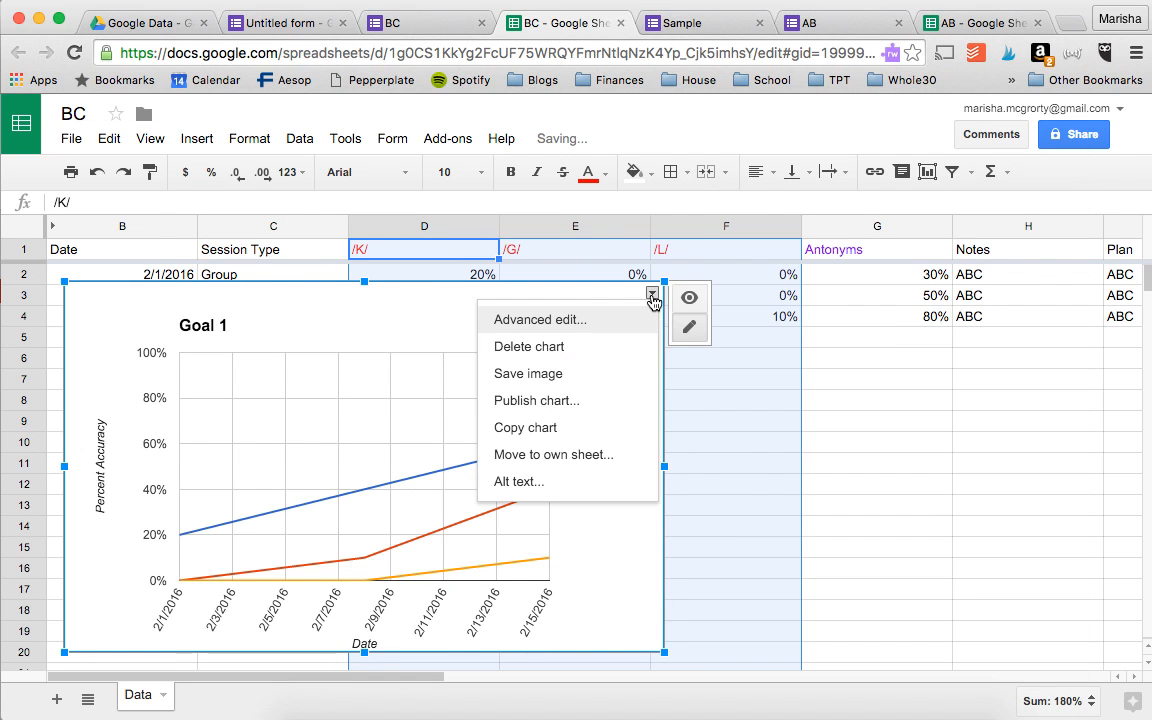
pyautogui.click(598, 458)
# - Rename the new chart sheet as Goal 1
pyautogui.doubleClick(201, 697)
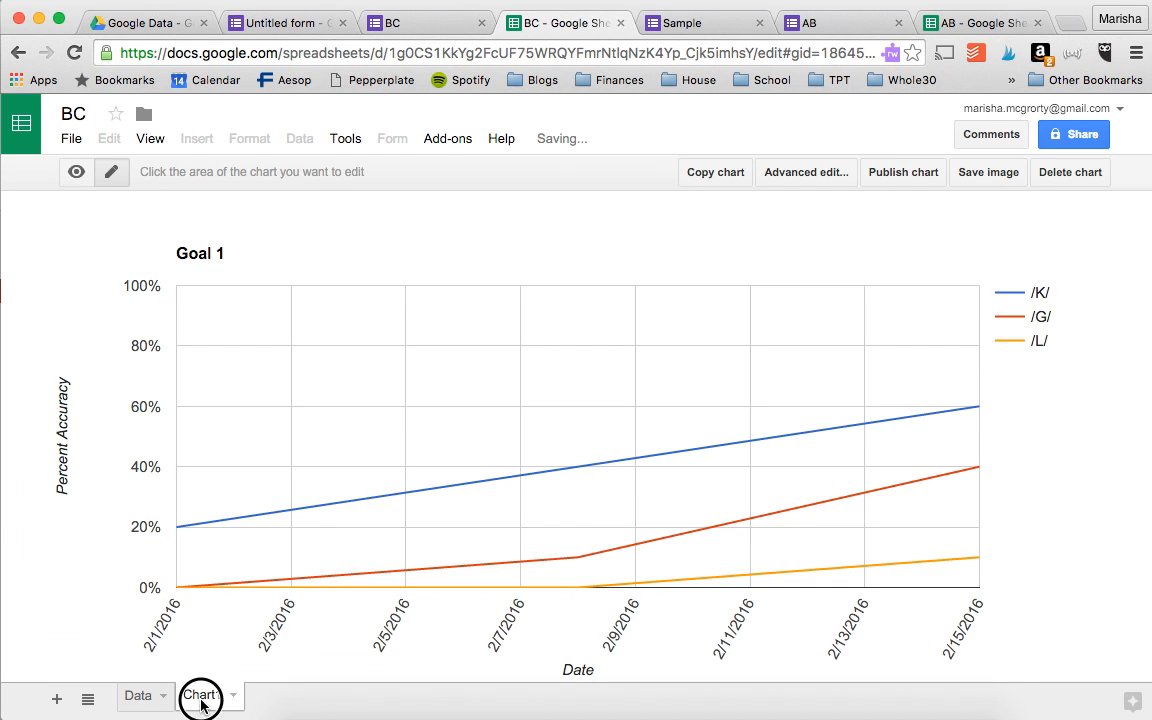
pyautogui.write('Goal 1')
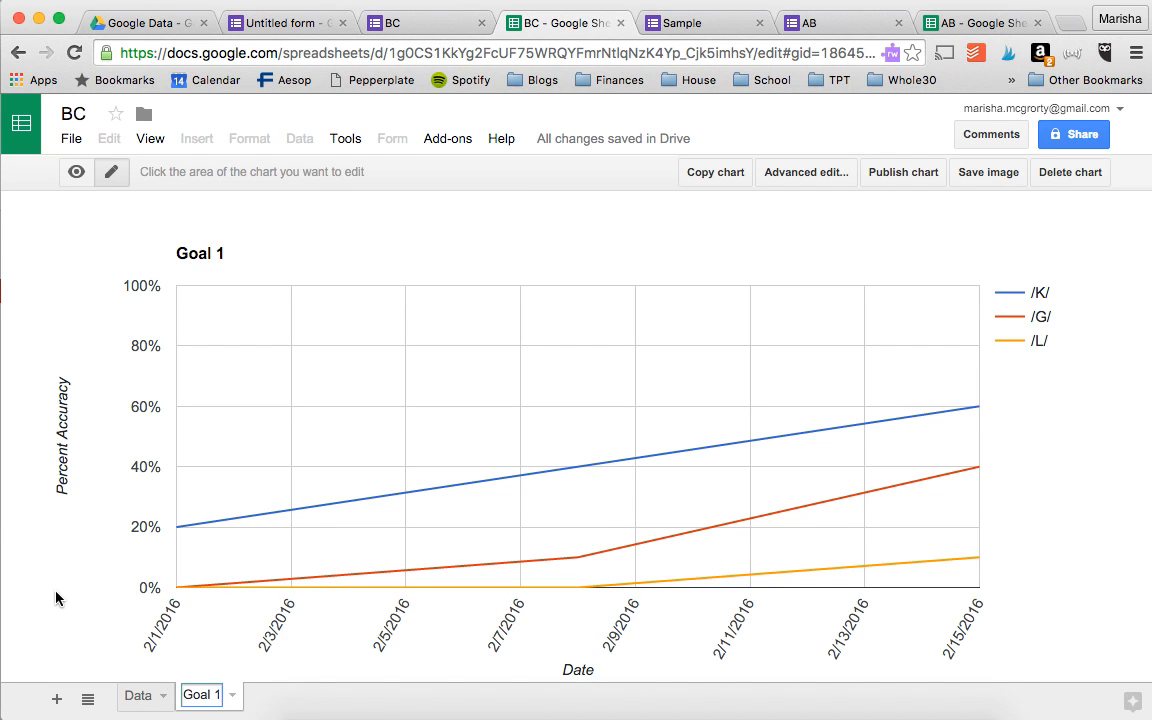
pyautogui.click(55, 597)
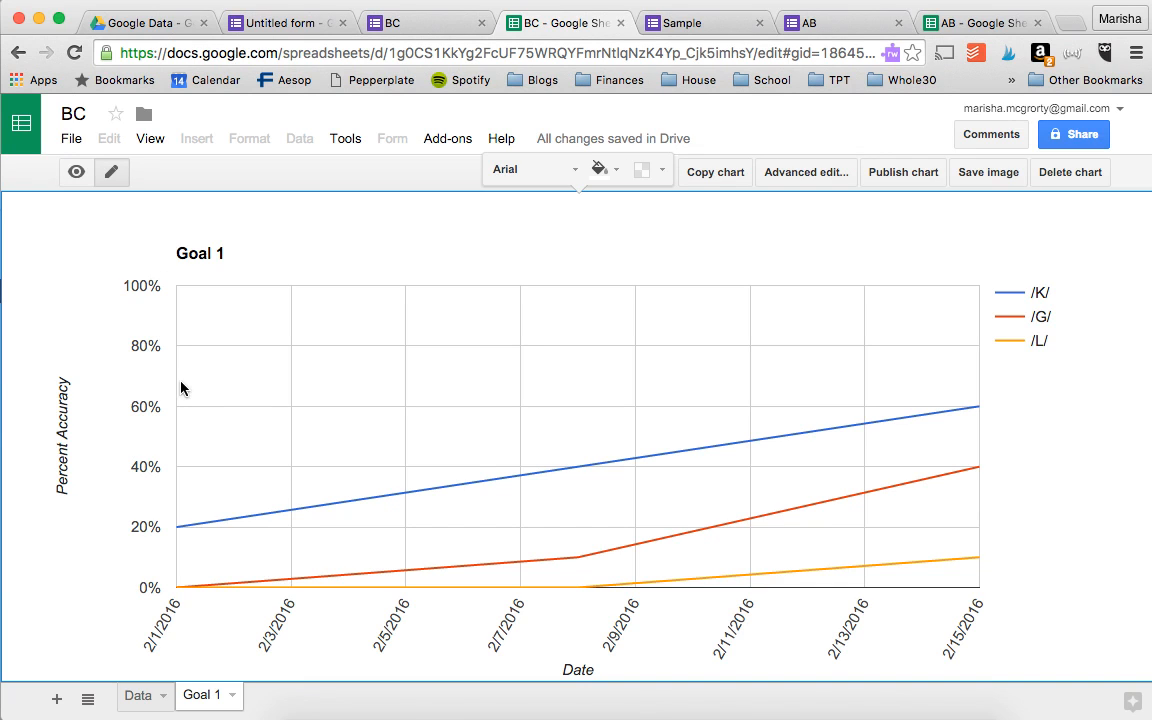
# - Set the data labels of all lines in the Goal 1 chart to Value and update the chart
pyautogui.click(786, 174)
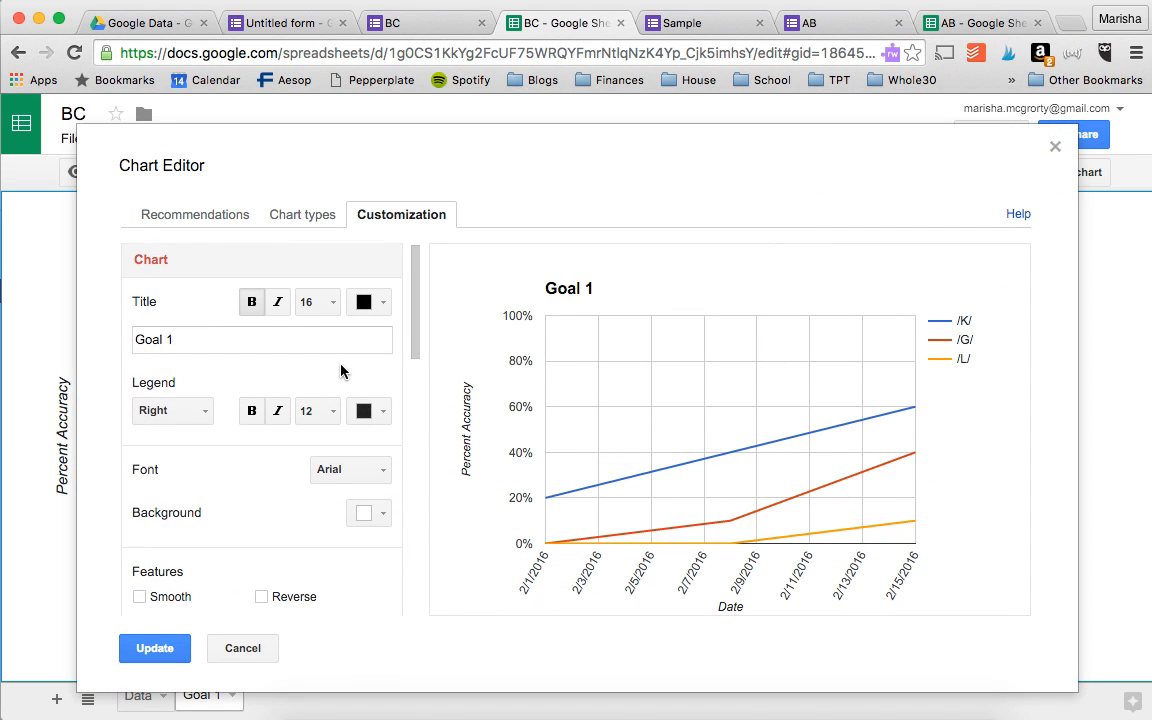
pyautogui.scroll(-1, 342, 368)
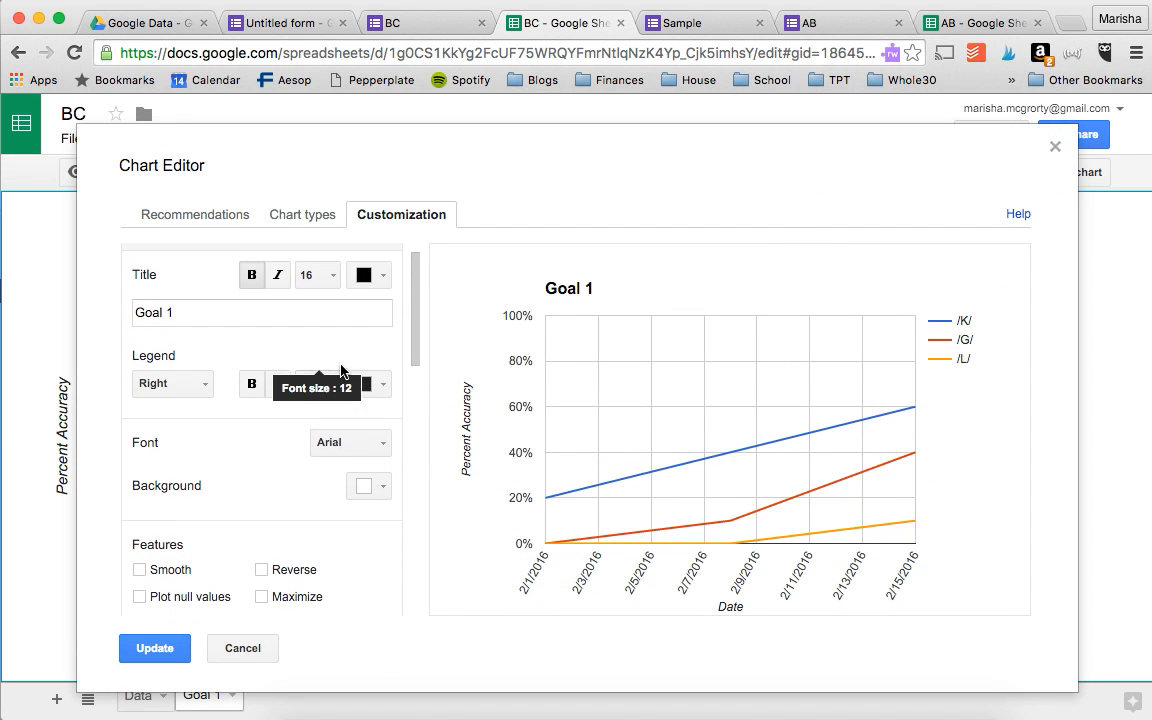
pyautogui.scroll(-8, 341, 370)
pyautogui.scroll(-8, 341, 365)
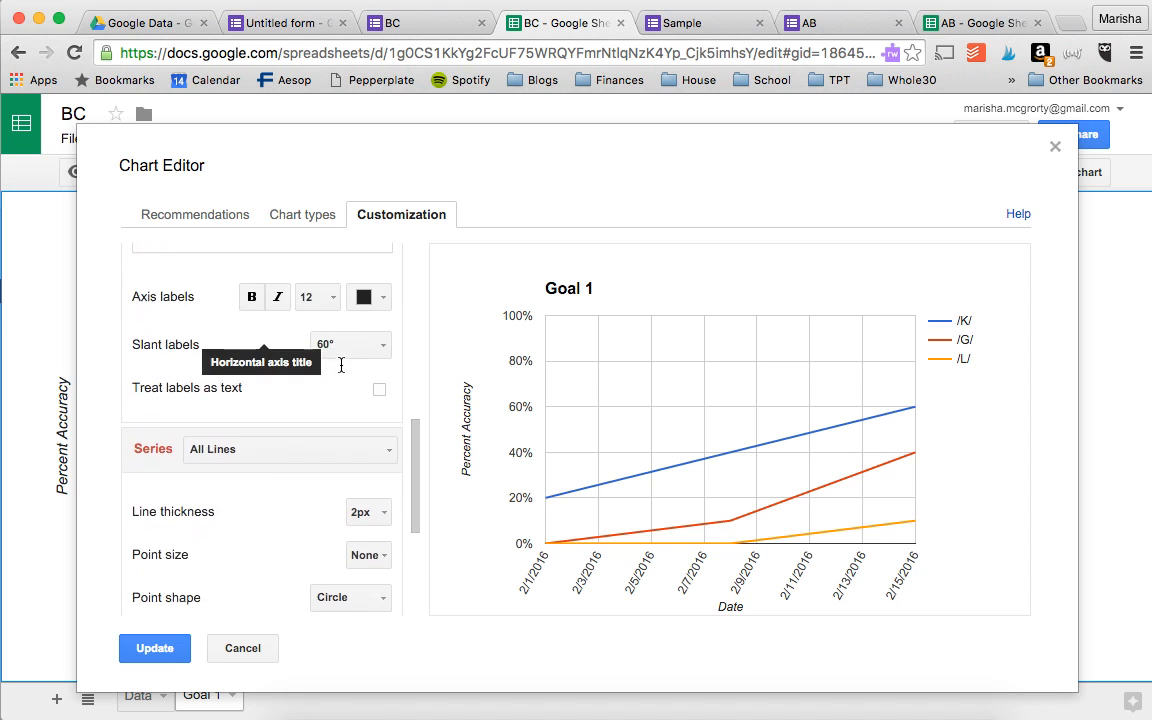
pyautogui.scroll(-1, 341, 365)
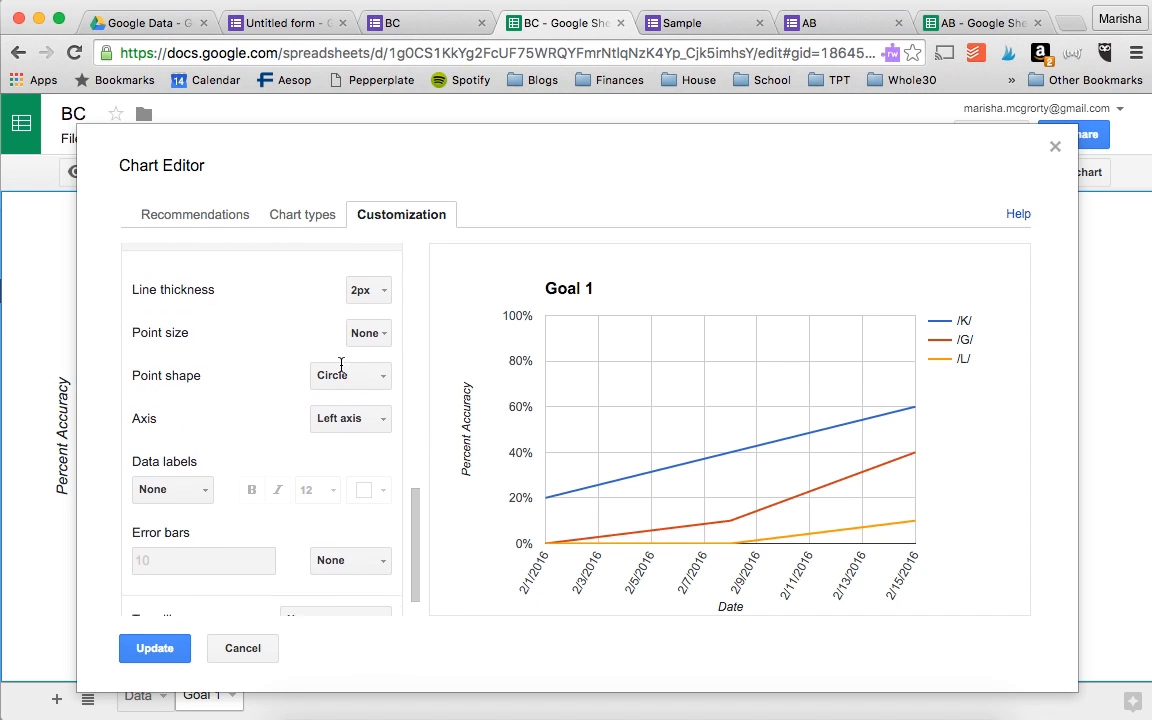
pyautogui.click(188, 479)
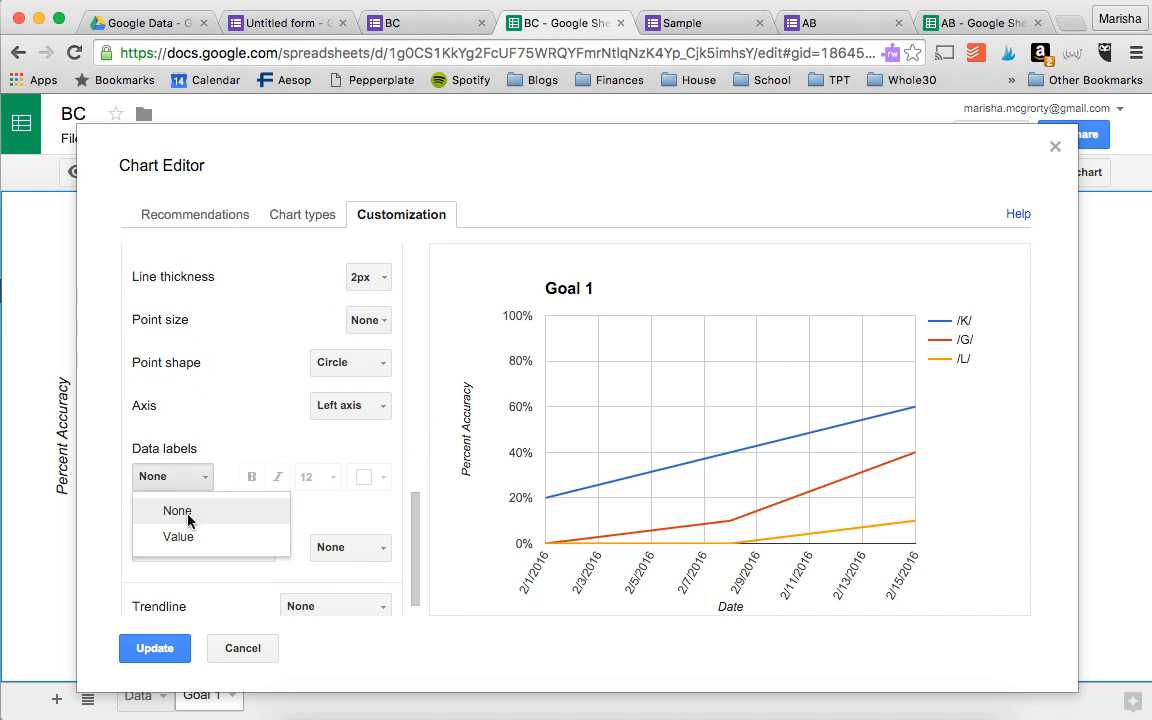
pyautogui.click(176, 535)
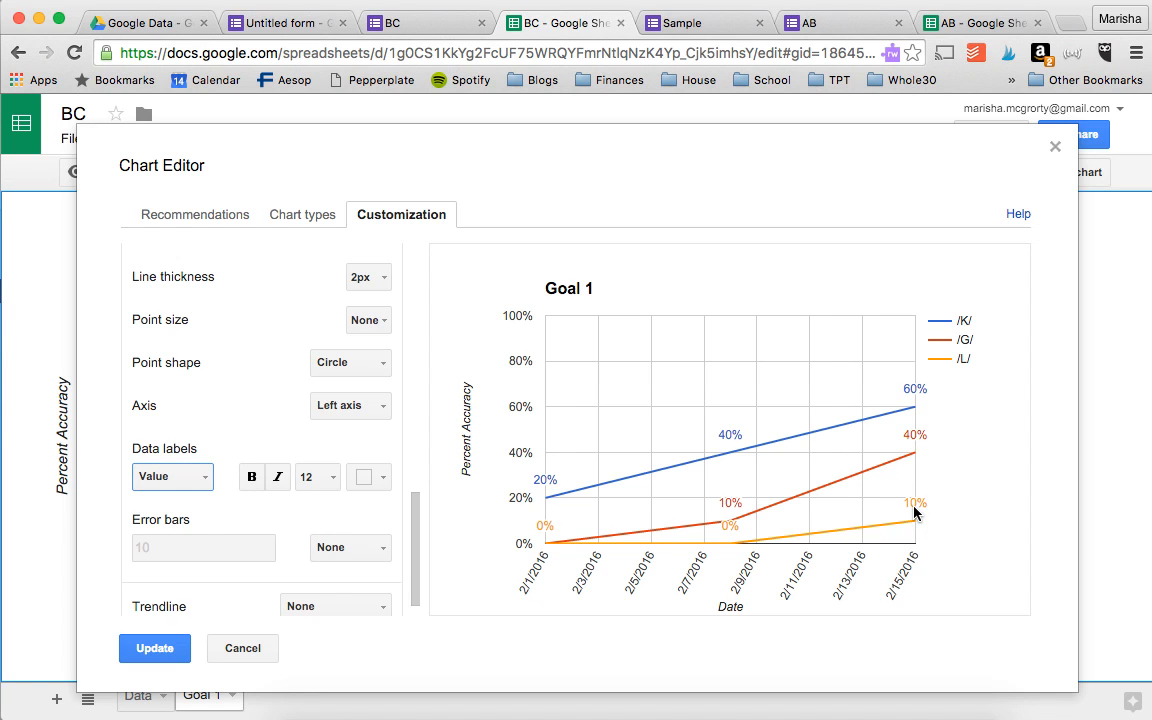
pyautogui.click(150, 647)
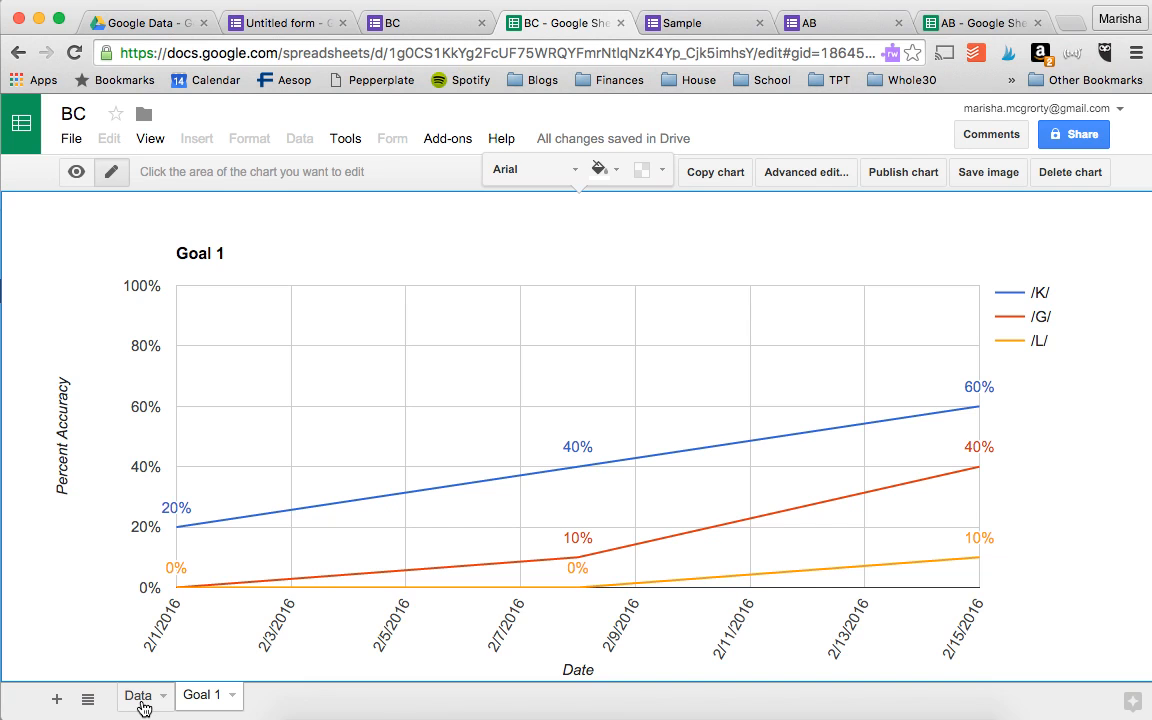
# - Start a new chart from the Data sheet using the Date column (B) and the Antonyms column (G) as data ranges
pyautogui.click(141, 700)
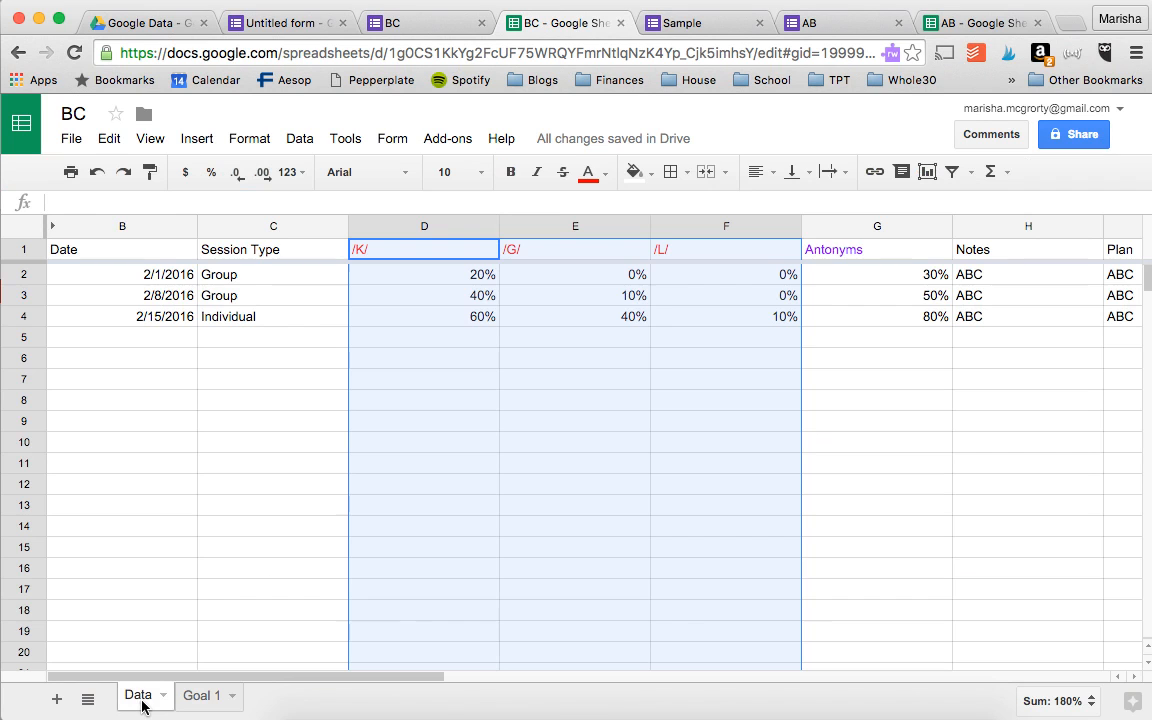
pyautogui.click(643, 383)
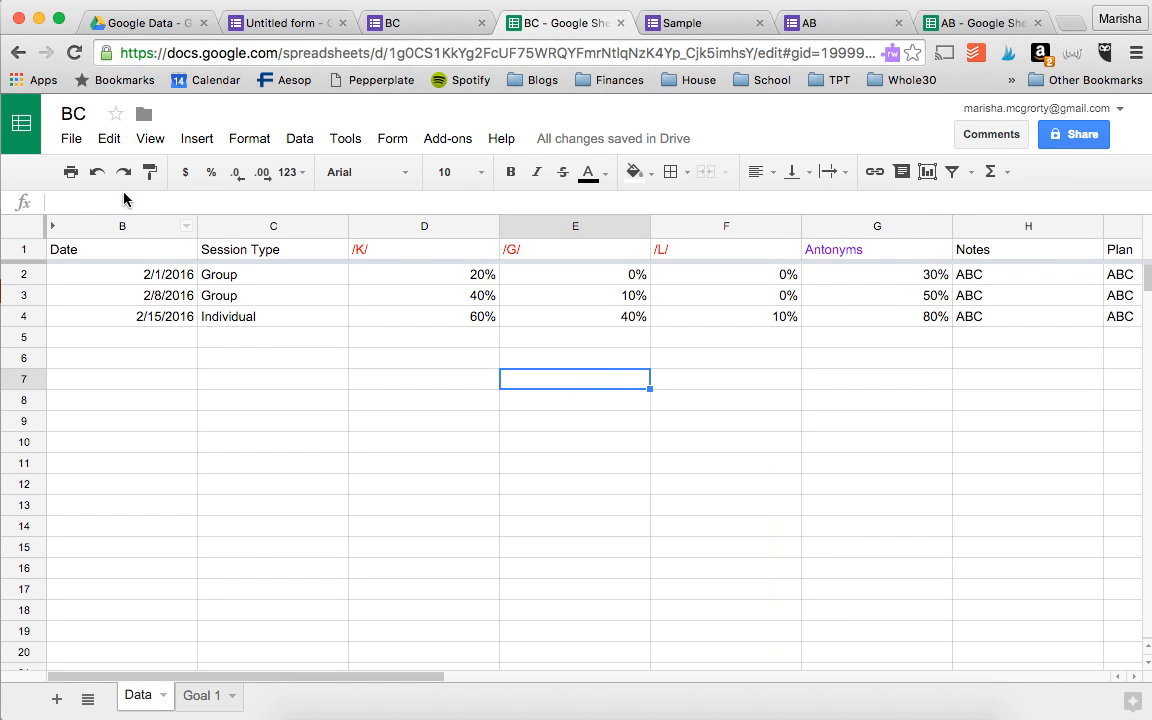
pyautogui.click(195, 138)
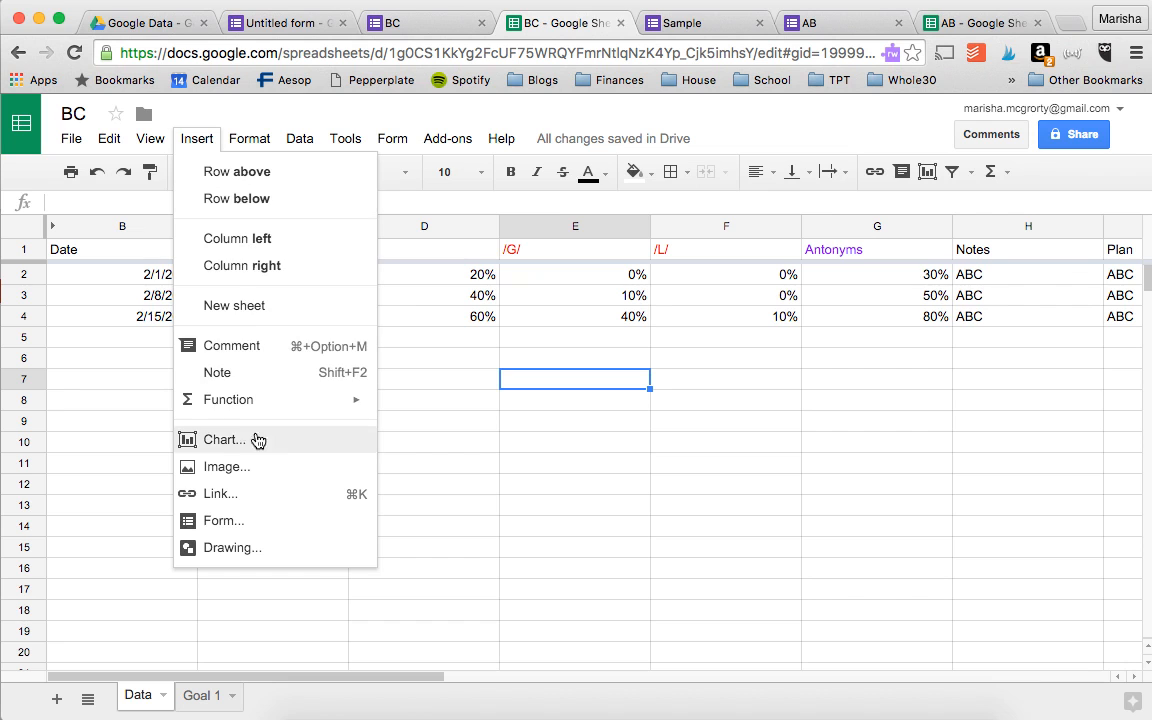
pyautogui.click(254, 445)
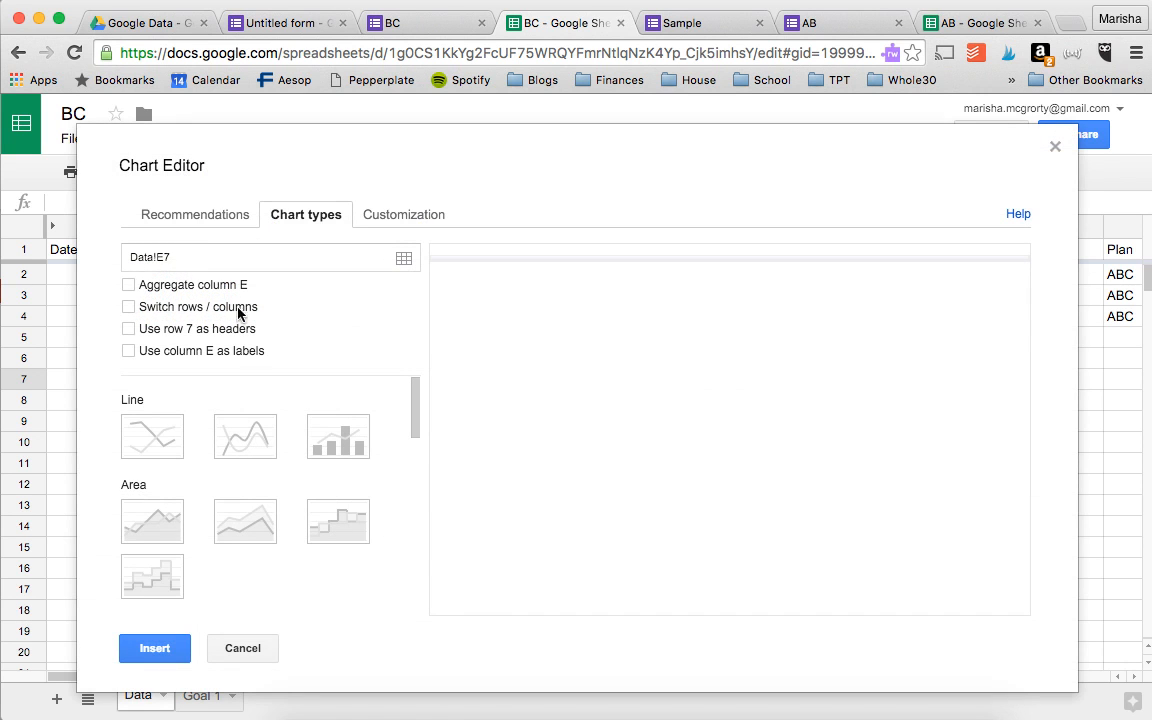
pyautogui.click(406, 259)
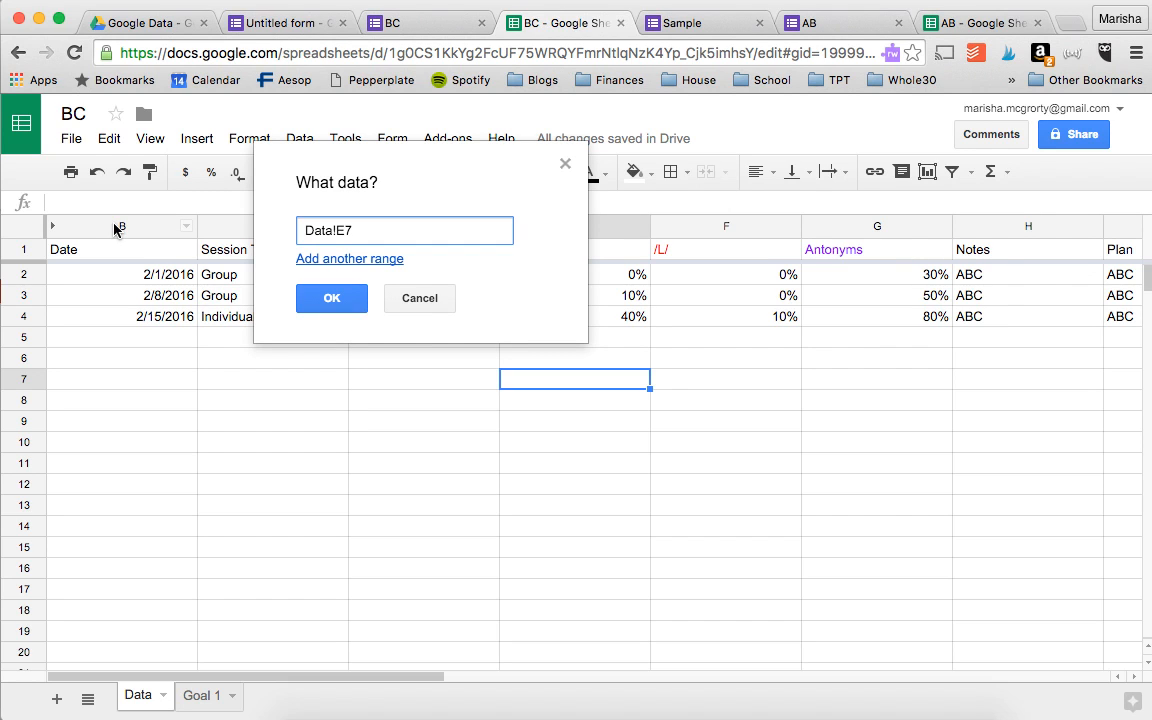
pyautogui.click(125, 228)
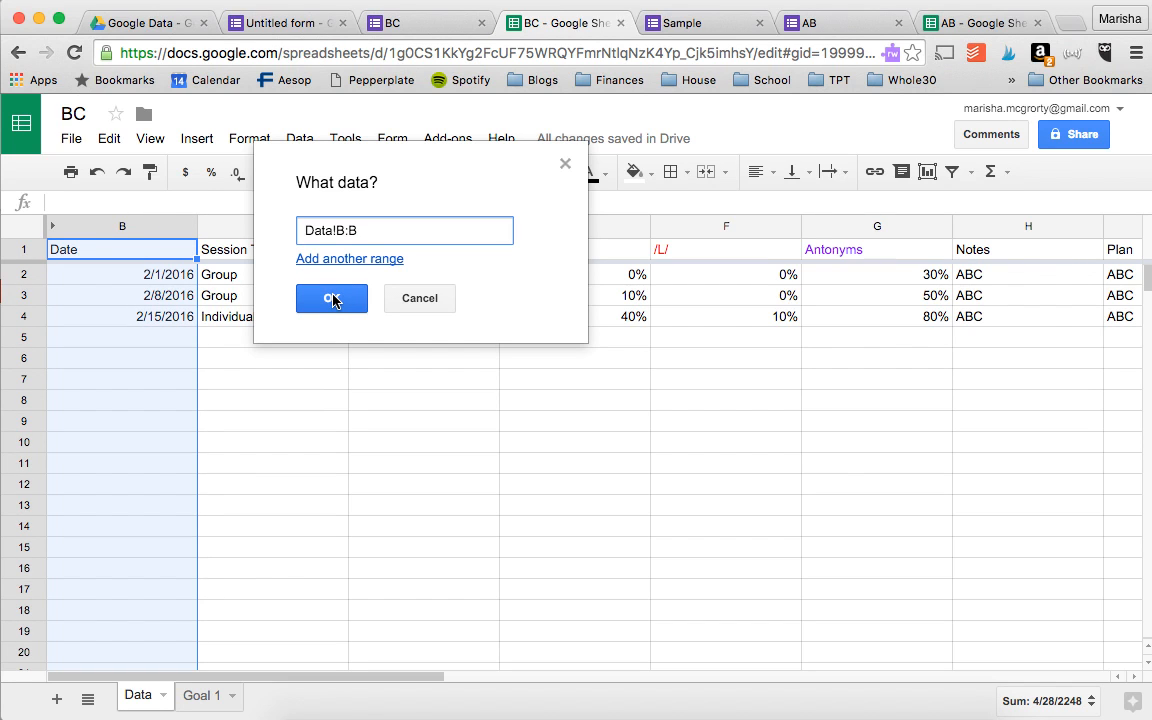
pyautogui.click(305, 259)
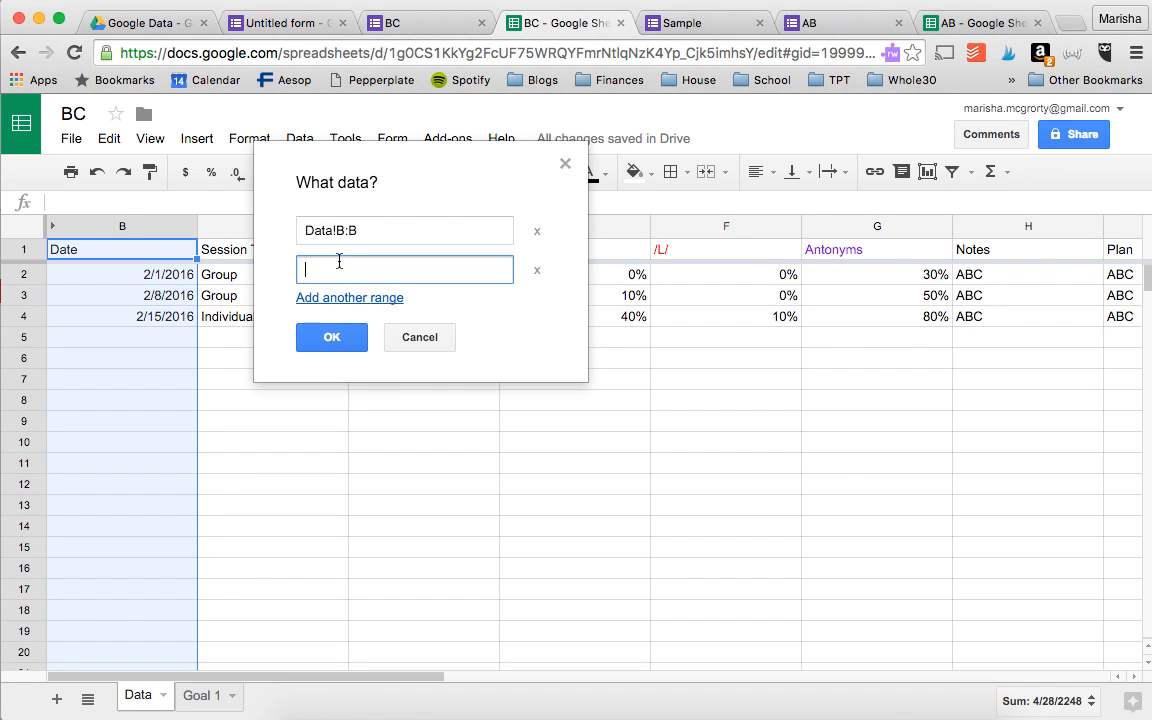
pyautogui.click(867, 227)
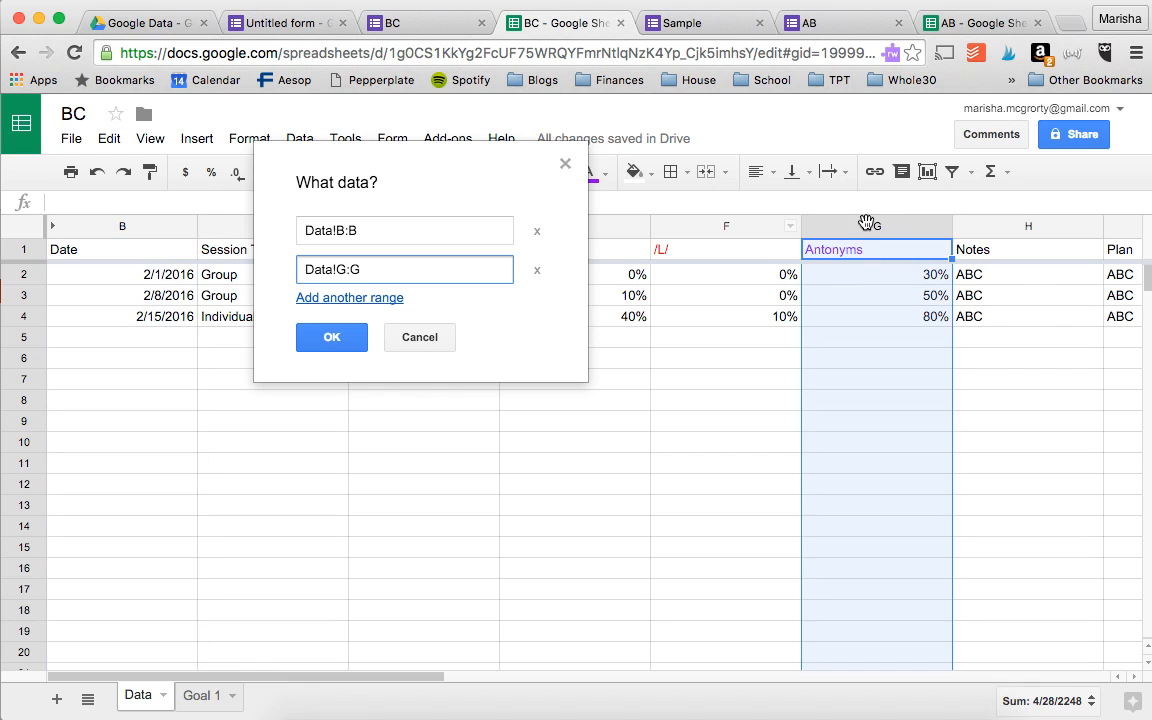
pyautogui.click(350, 350)
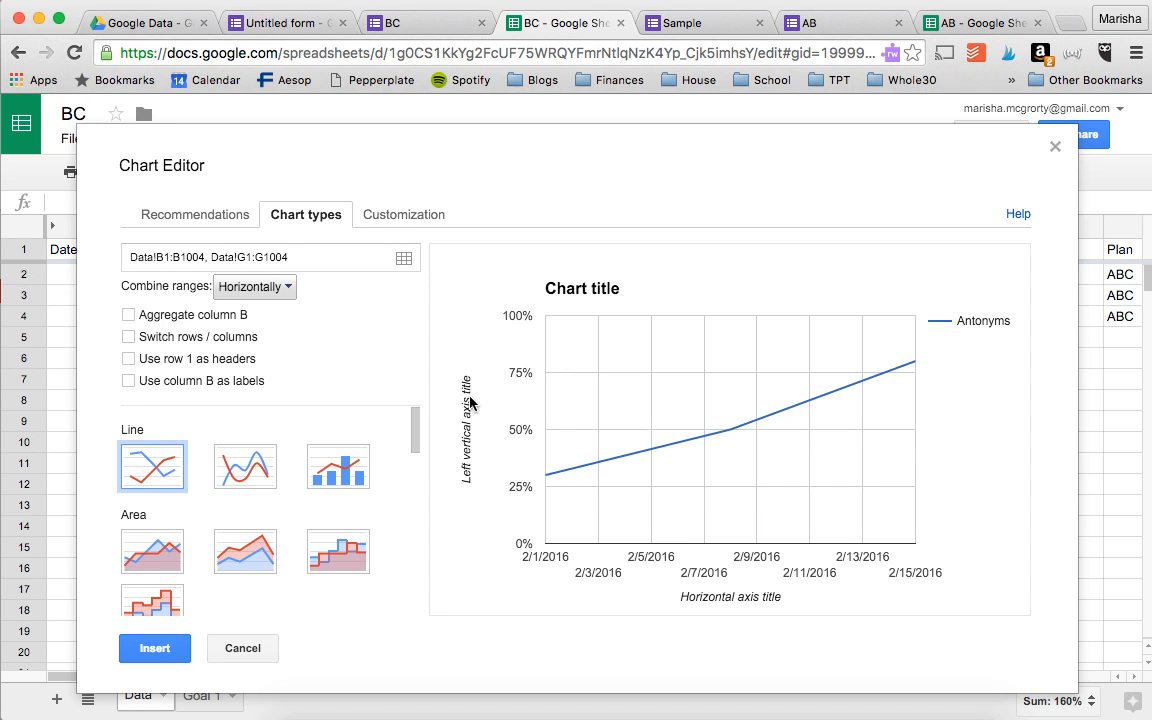
# - Title the new chart Goal 2 and its horizontal axis Date
pyautogui.click(391, 222)
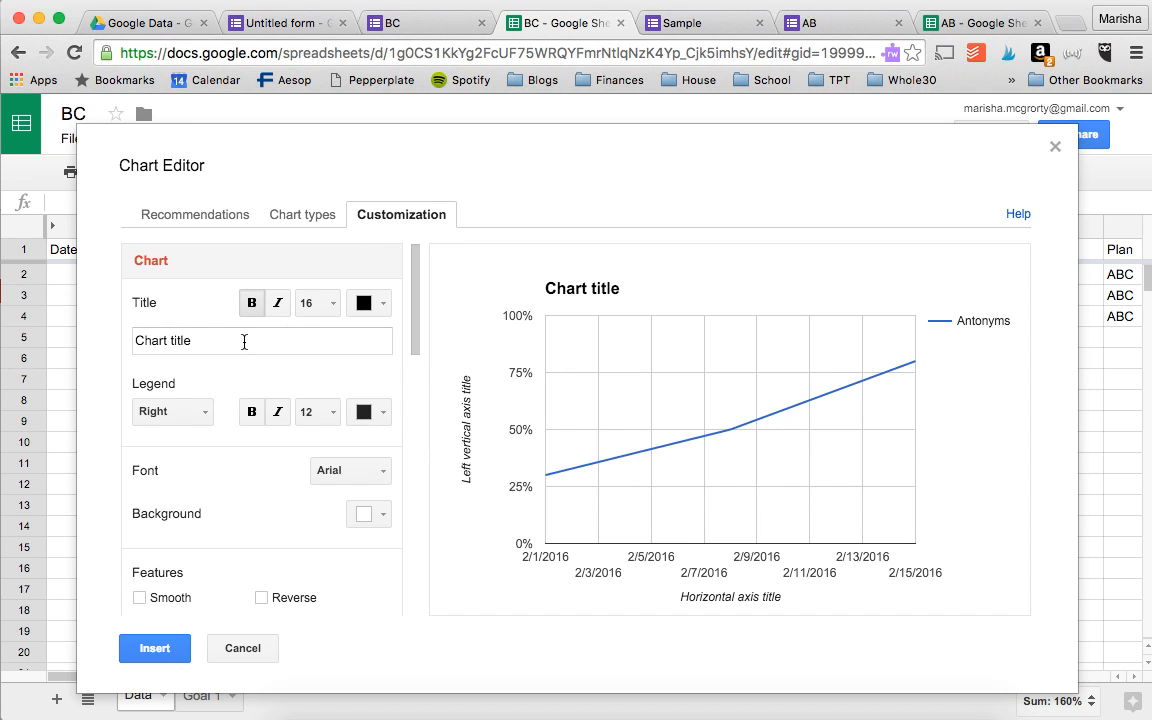
pyautogui.click(303, 339)
pyautogui.write('Goal 2')
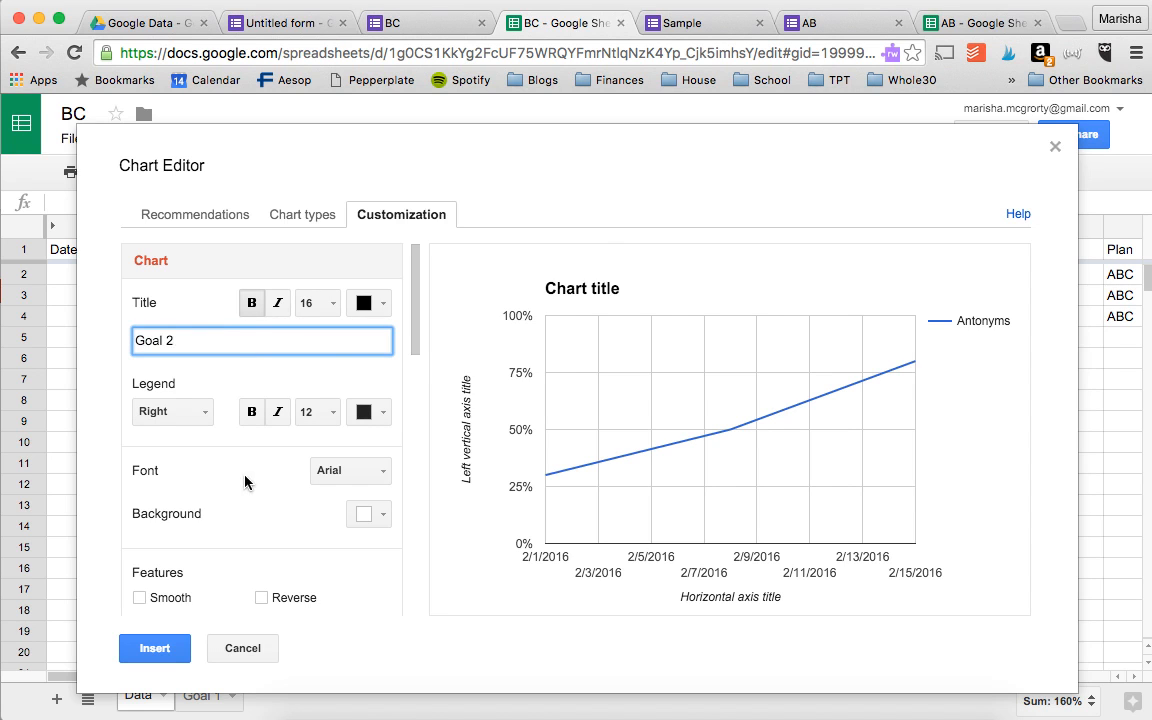
pyautogui.scroll(-5, 240, 482)
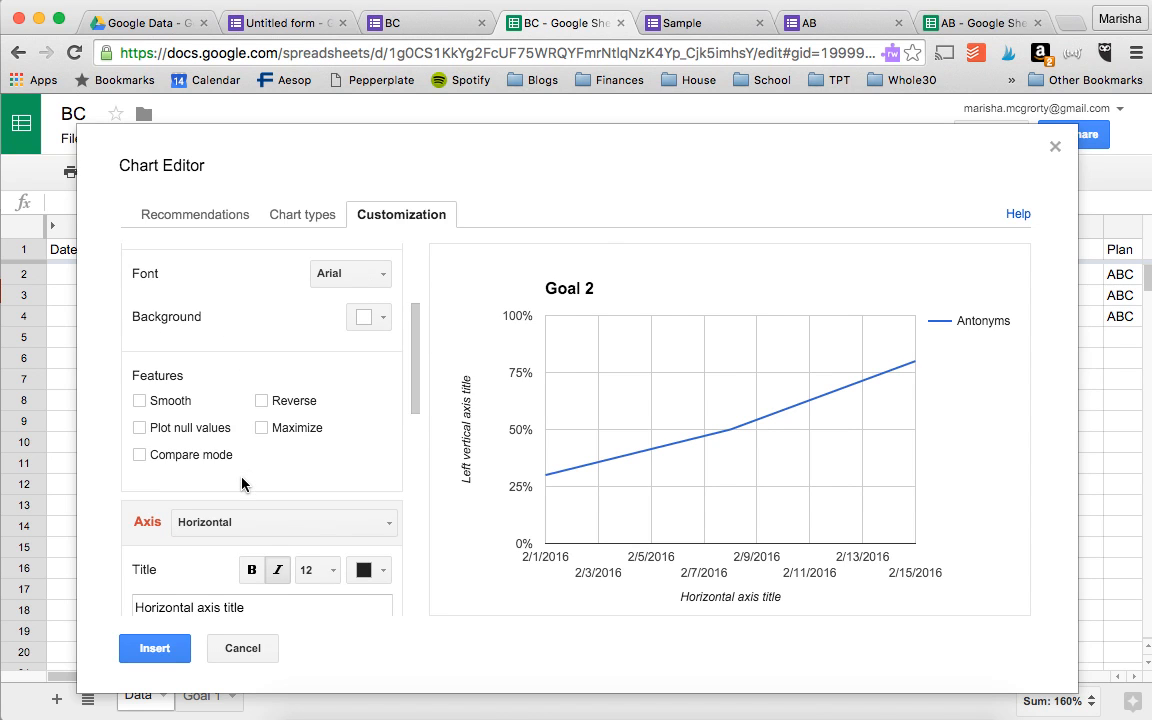
pyautogui.scroll(-2, 241, 483)
pyautogui.click(198, 528)
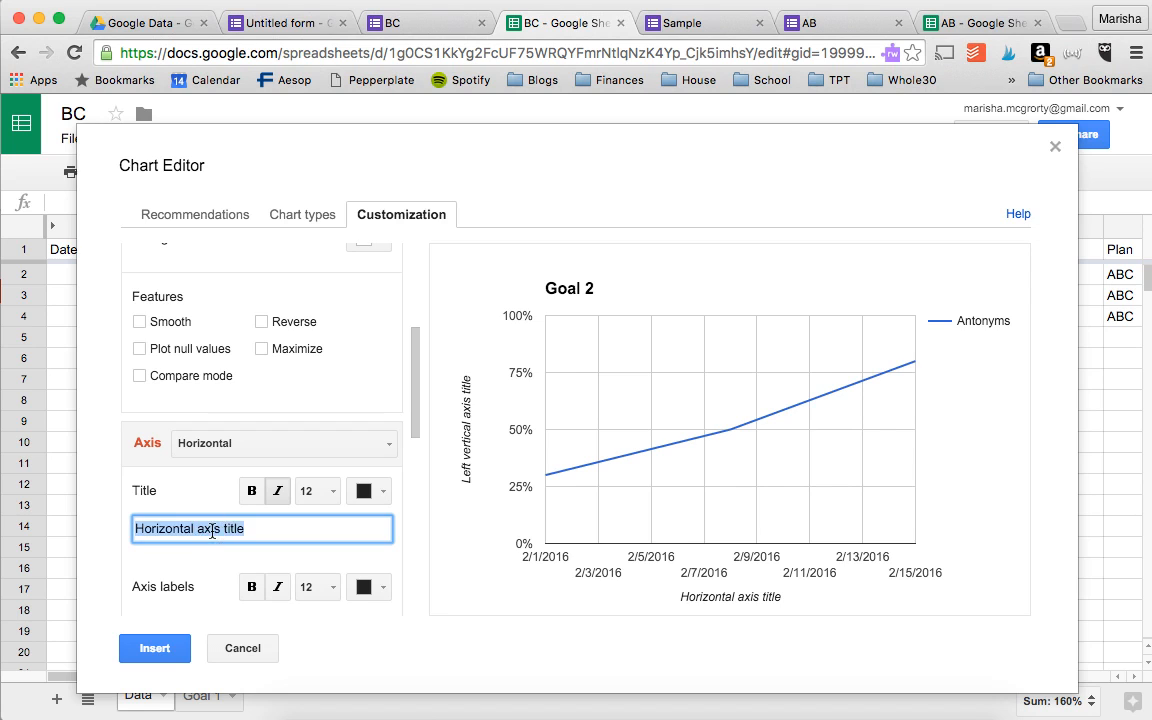
pyautogui.write('Date')
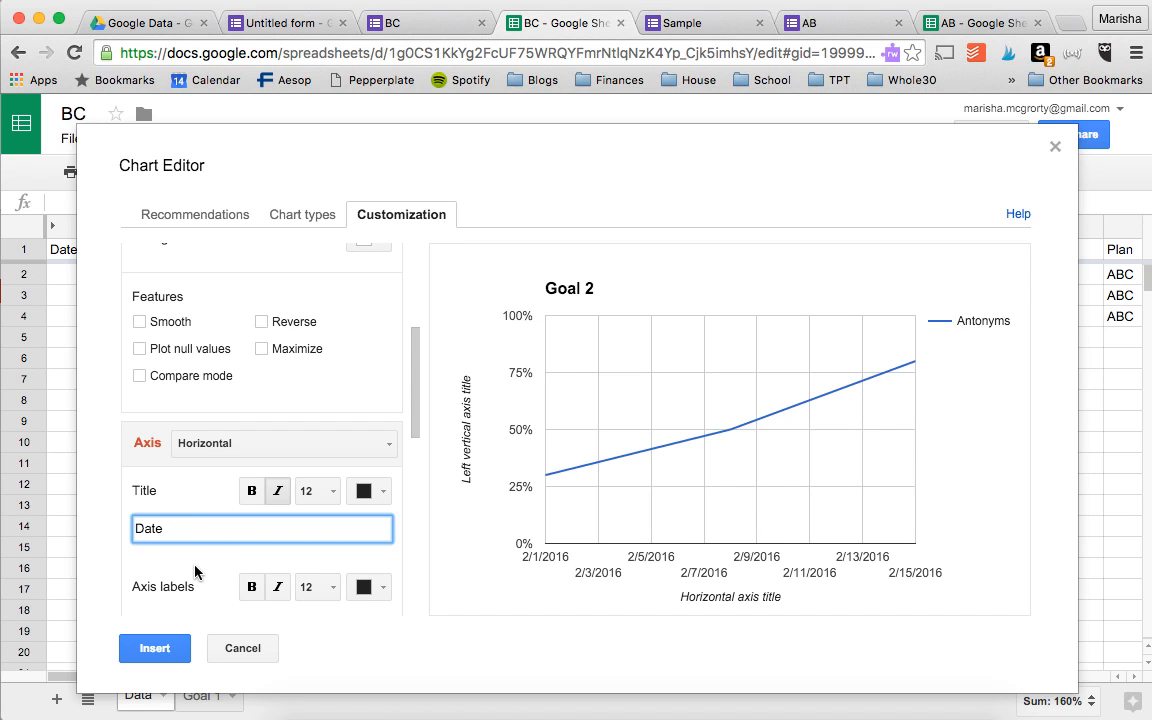
# - Slant the horizontal axis labels of the Goal 2 chart at 60°
pyautogui.scroll(-3, 230, 571)
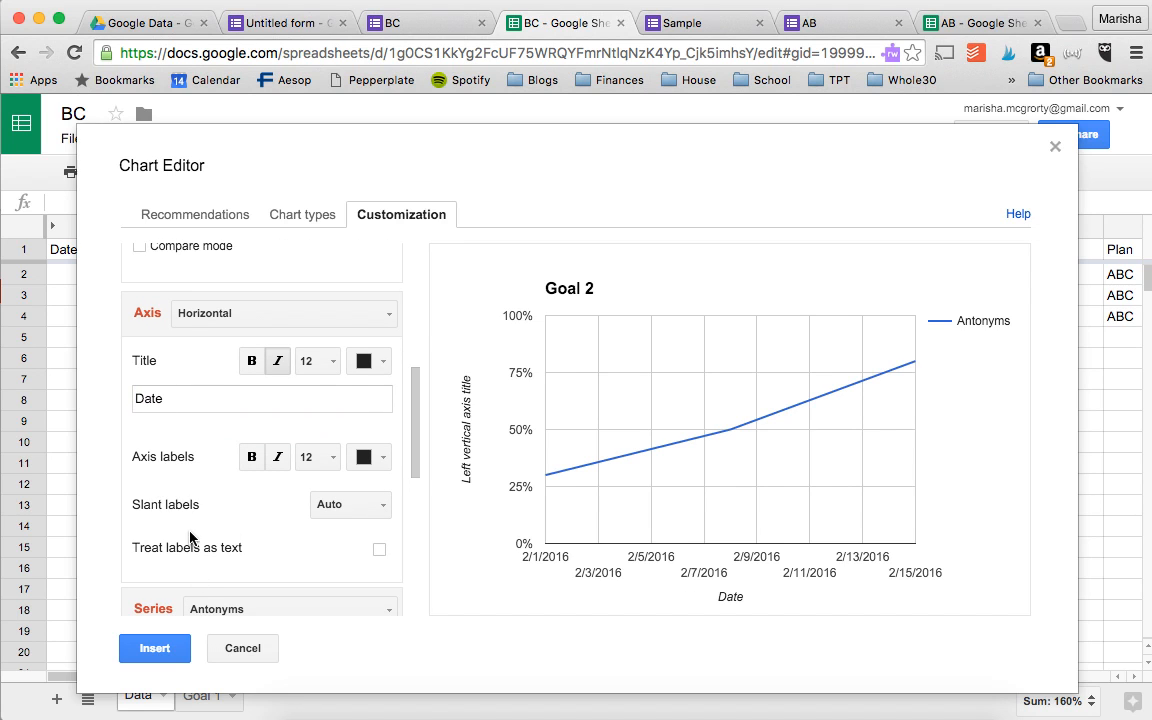
pyautogui.scroll(-1, 176, 478)
pyautogui.click(335, 493)
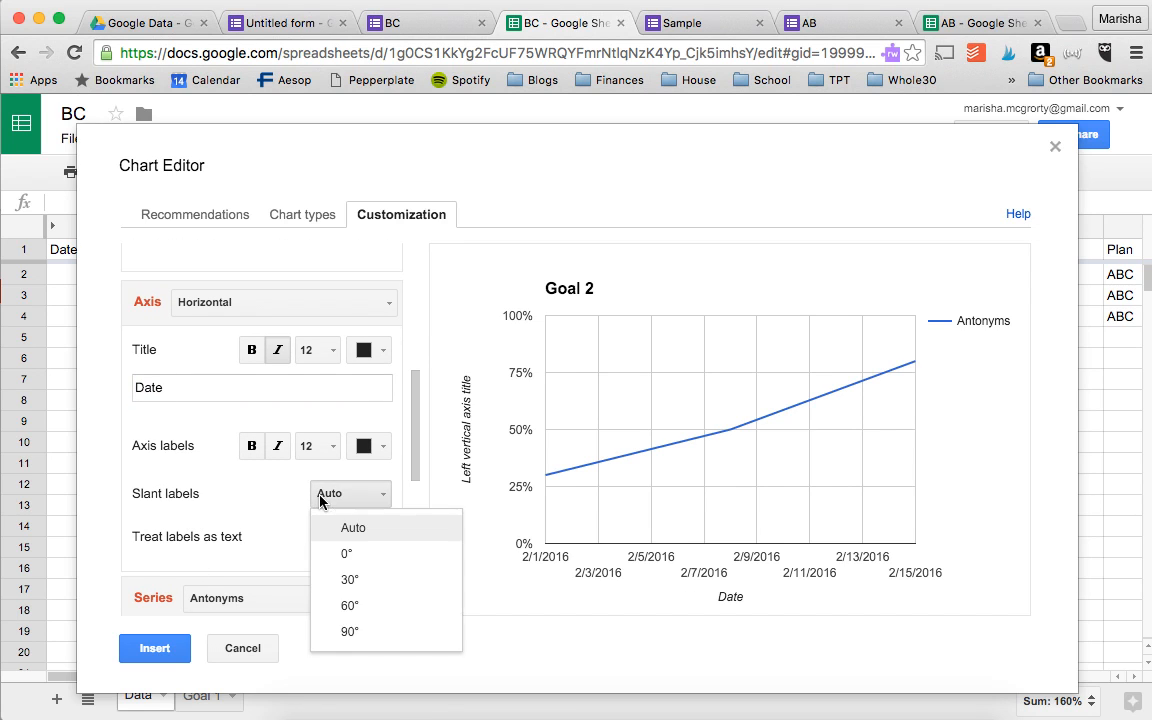
pyautogui.click(360, 605)
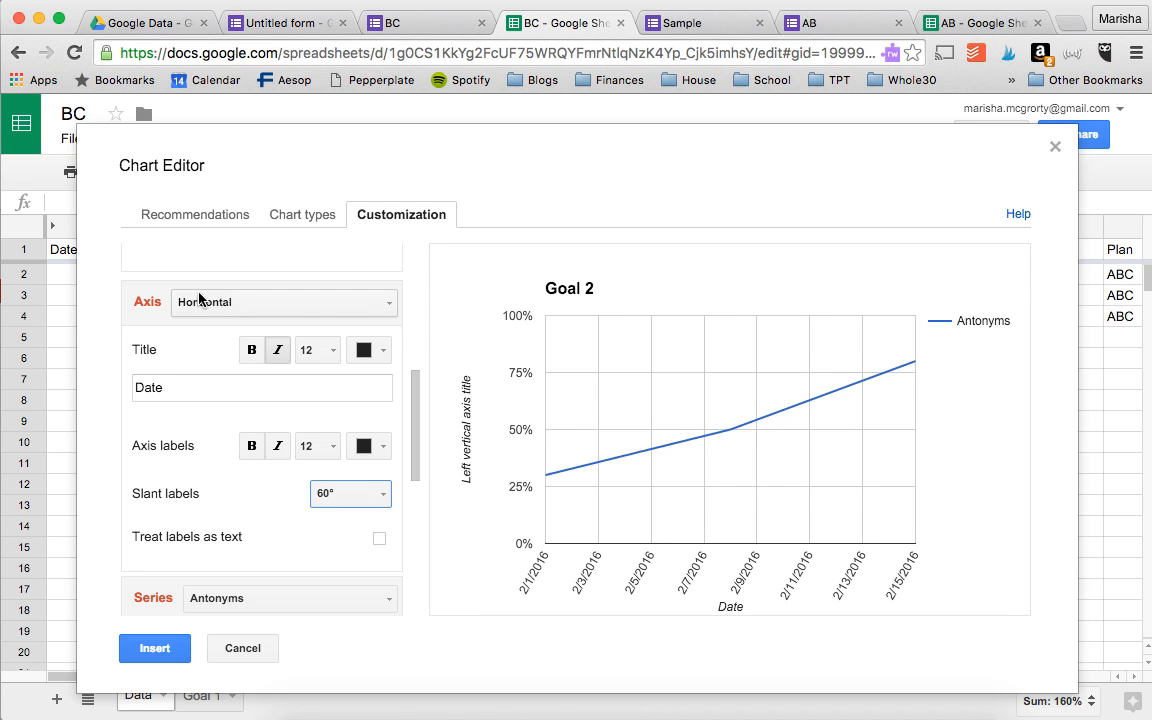
# - Title the left vertical axis of the Goal 2 chart Percent Accuracy
pyautogui.click(265, 301)
pyautogui.click(213, 362)
pyautogui.click(200, 388)
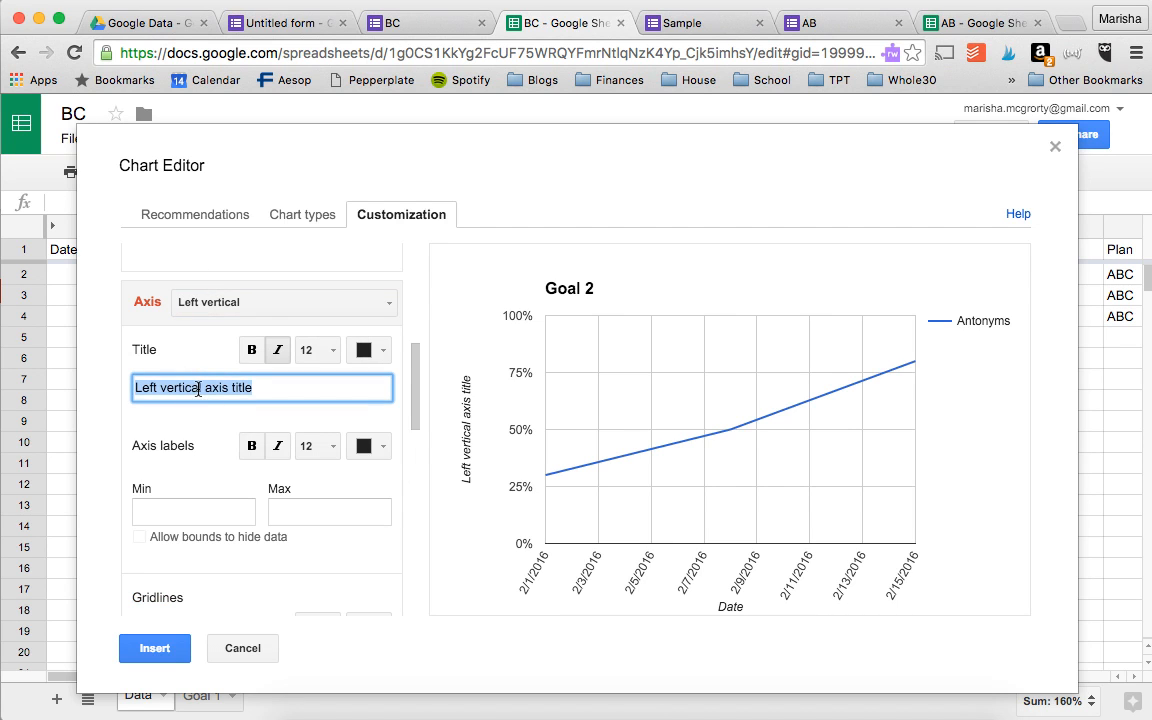
pyautogui.write('Percent')
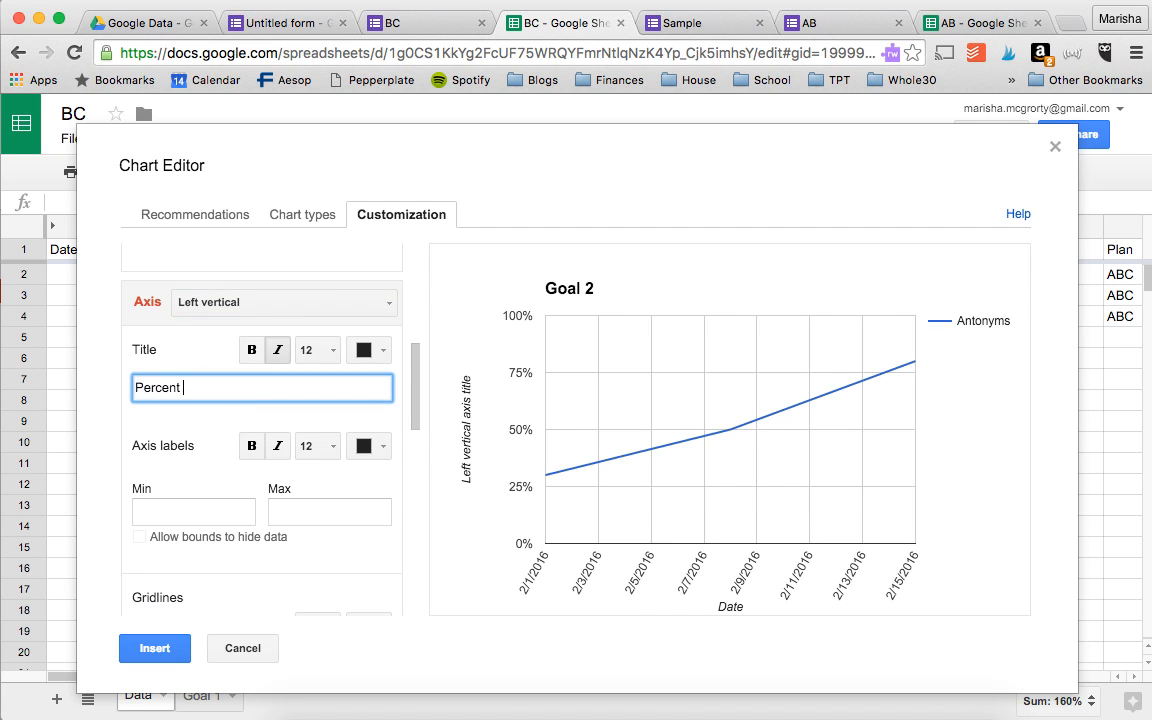
pyautogui.write(' Accuracy')
# - Set the Goal 2 chart's left vertical axis bounds to a minimum of 0 and a maximum of 1
pyautogui.click(148, 507)
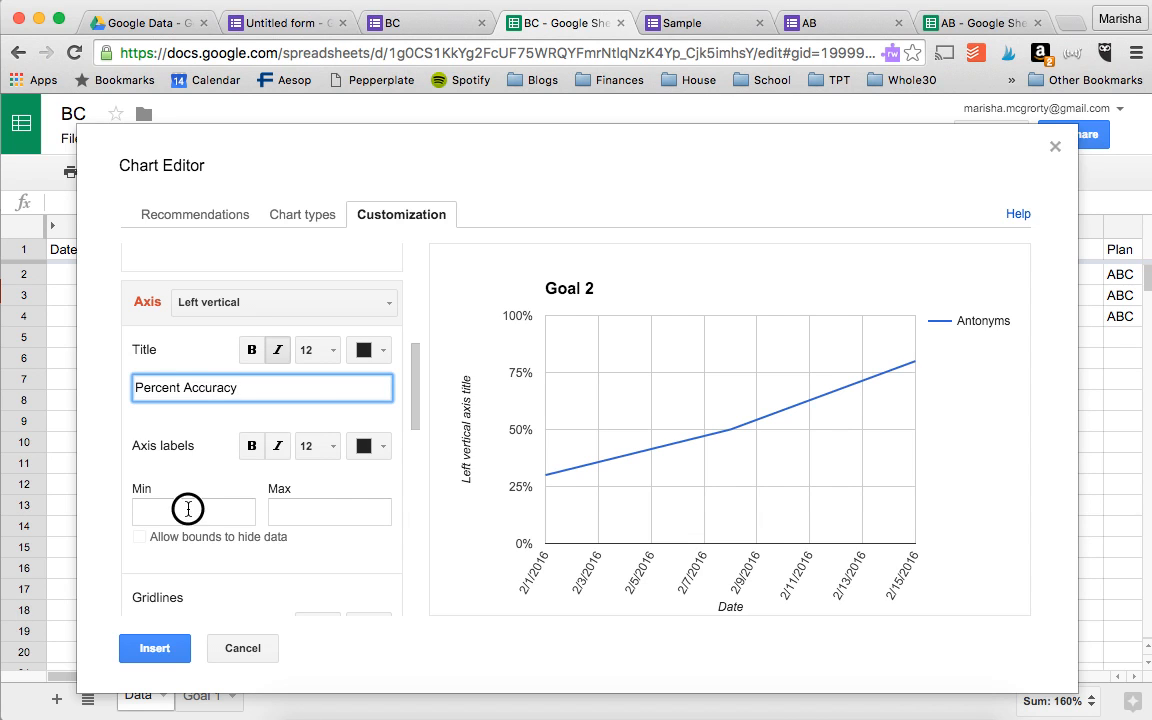
pyautogui.write('0')
pyautogui.press('Tab')
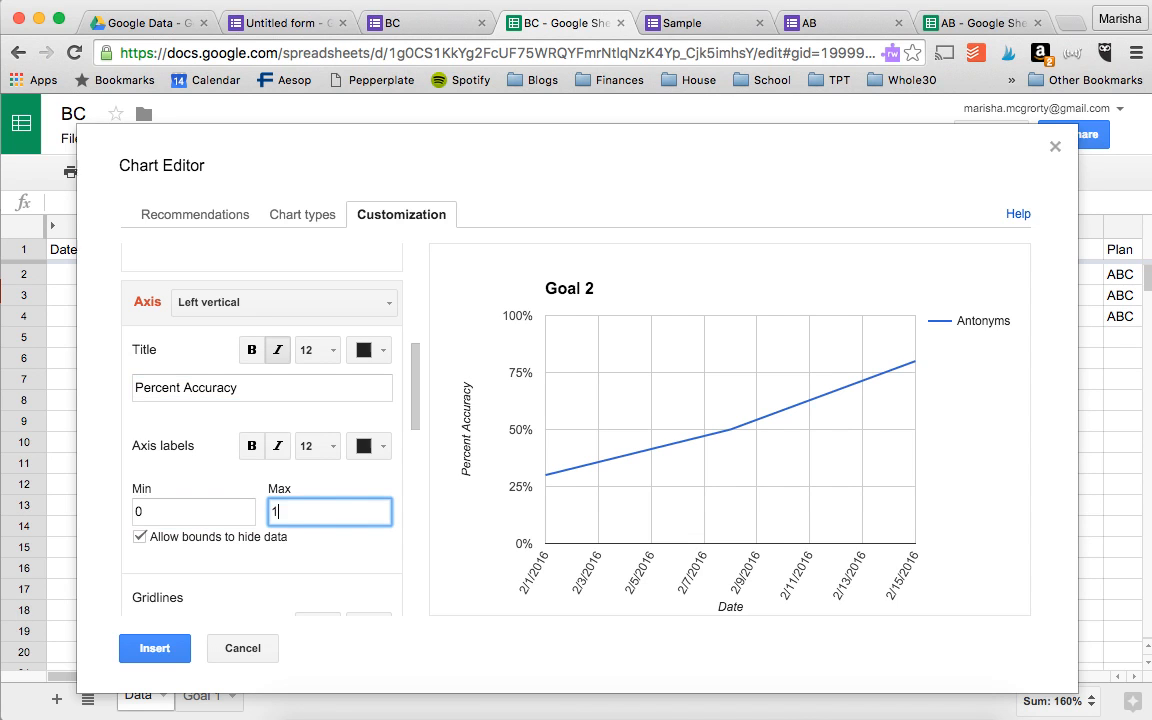
# - Enter 1 as the maximum for the Goal 2 chart's left vertical axis
pyautogui.press('BackSpace')
pyautogui.write('1')
pyautogui.click(211, 465)
# - Show values as data labels on the Antonyms series and insert the Goal 2 chart into the spreadsheet
pyautogui.scroll(-3, 211, 465)
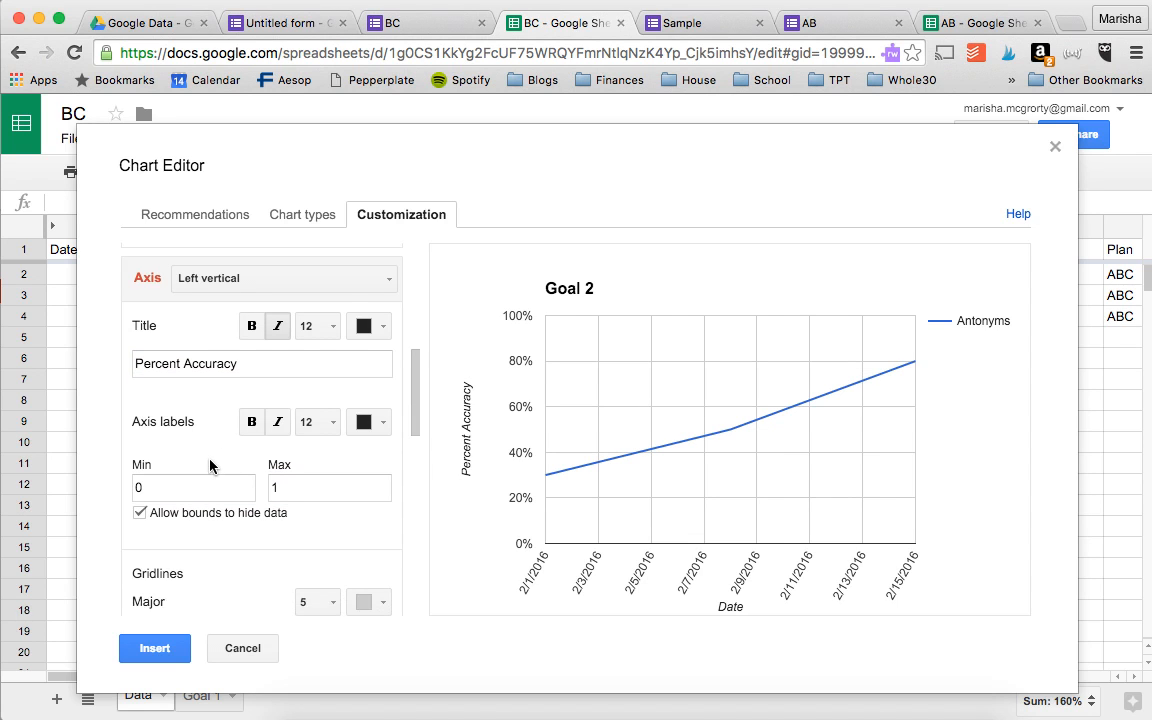
pyautogui.scroll(-4, 211, 465)
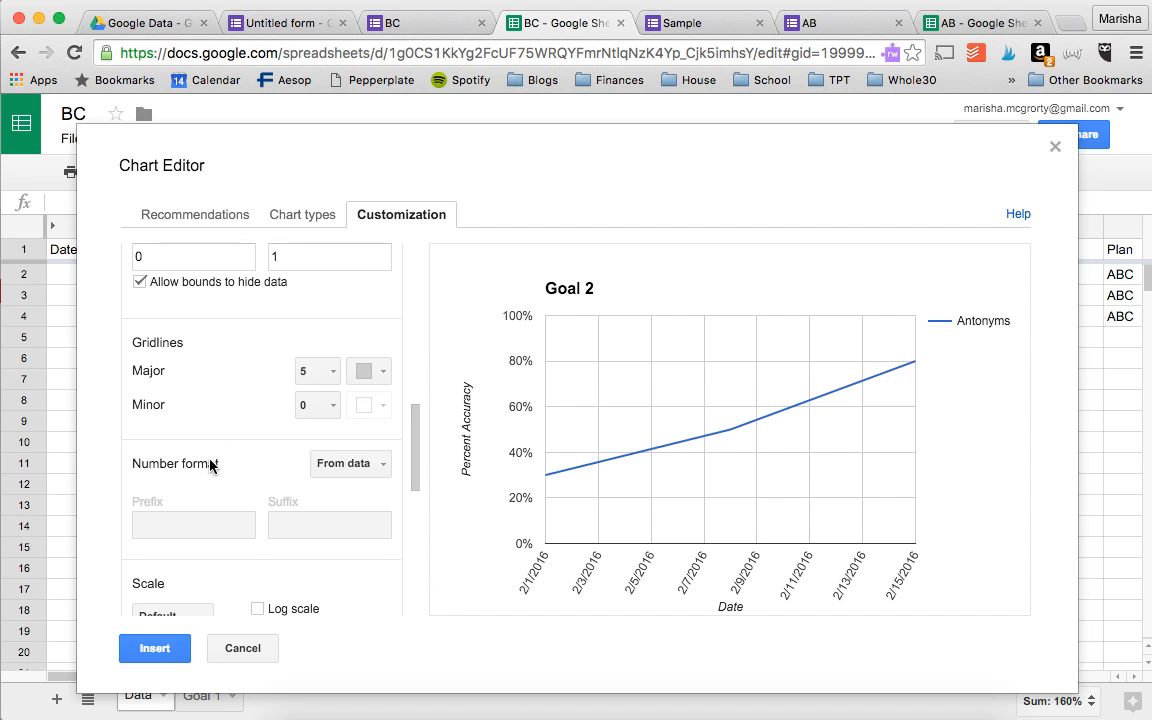
pyautogui.scroll(-4, 211, 465)
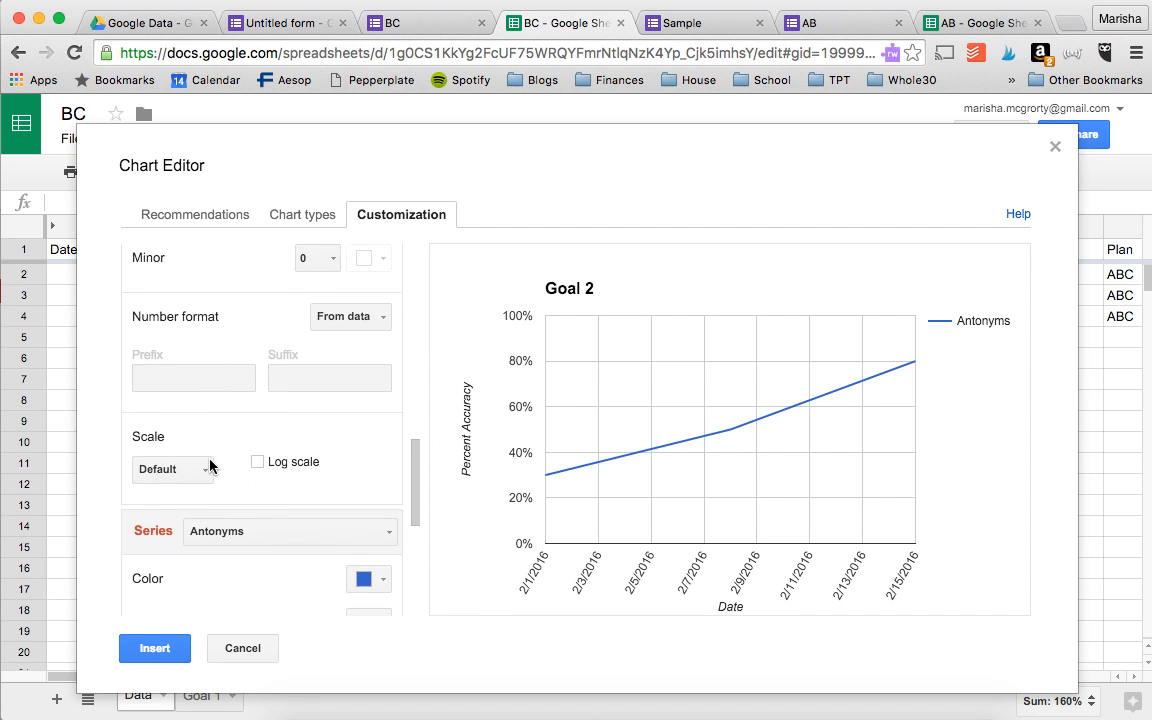
pyautogui.scroll(-3, 211, 465)
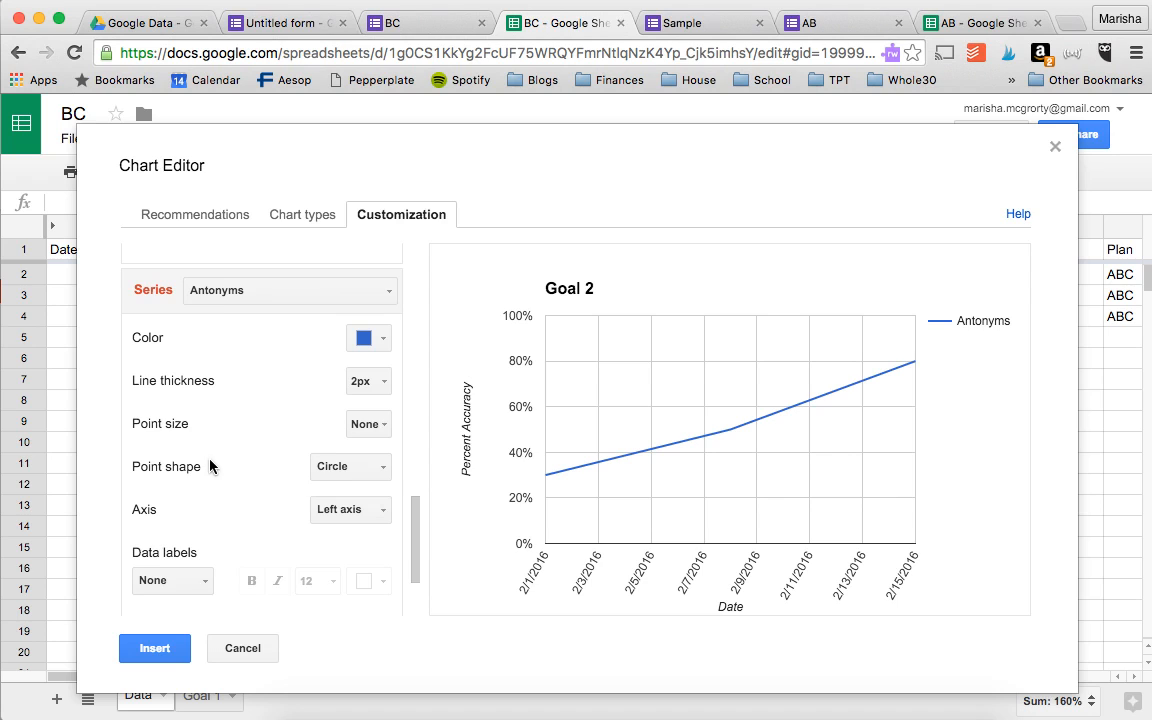
pyautogui.click(176, 557)
pyautogui.click(175, 617)
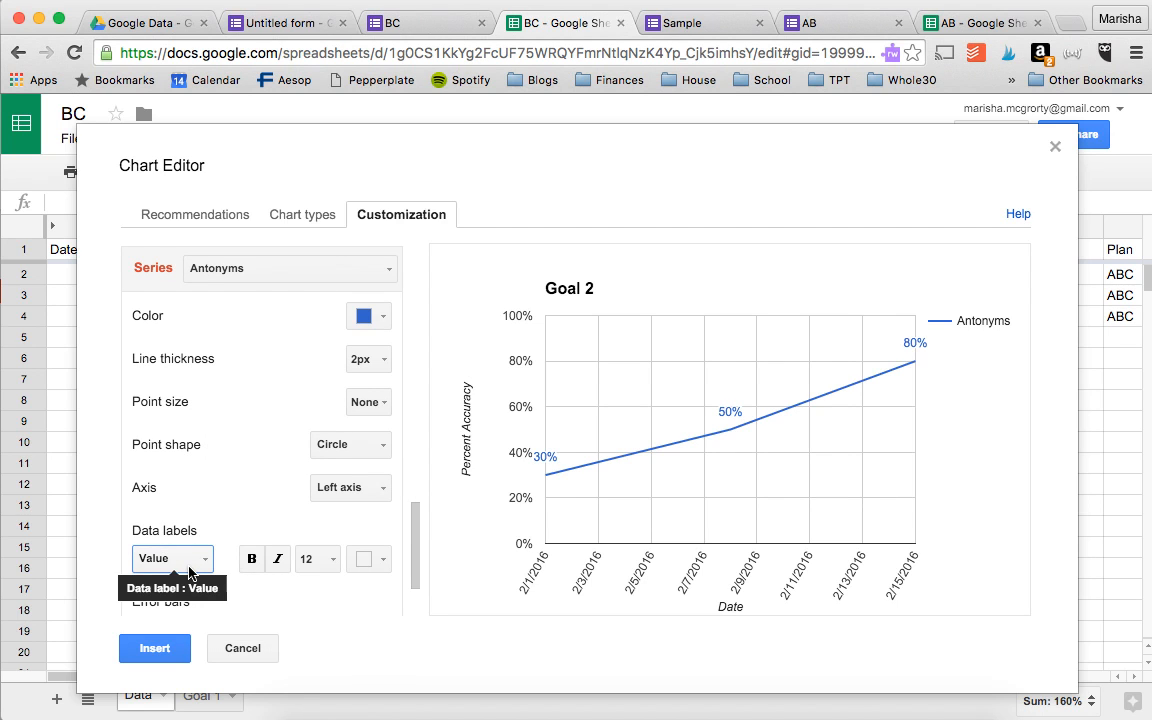
pyautogui.scroll(-1, 405, 545)
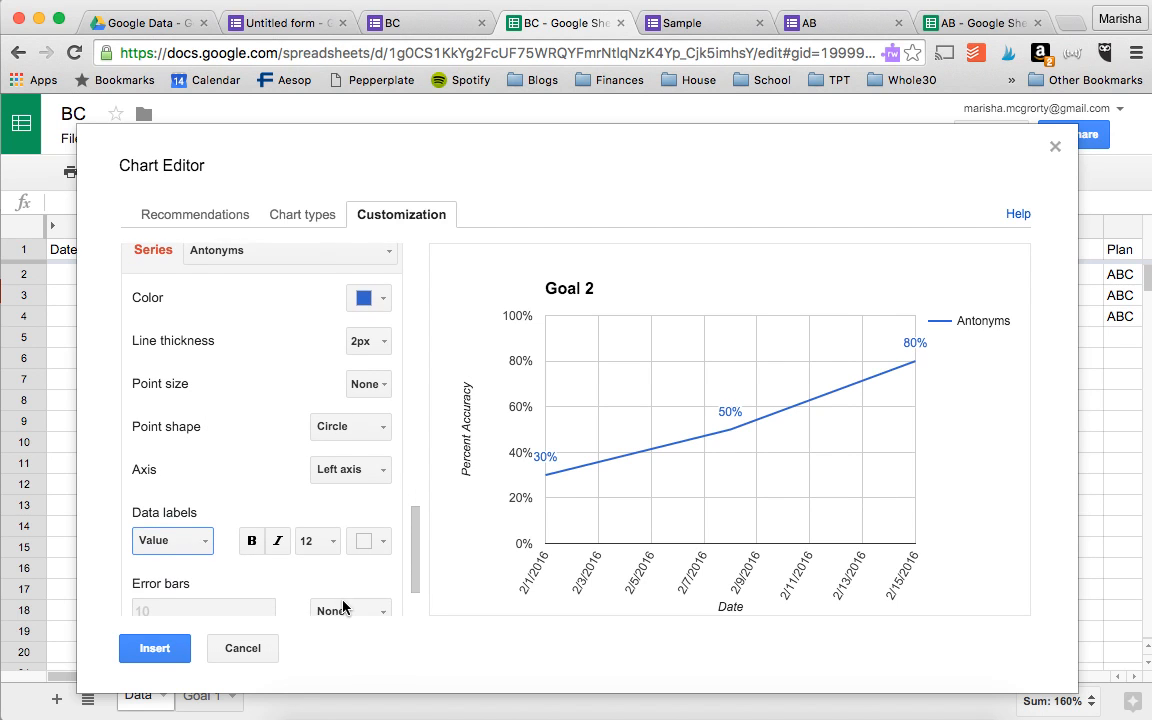
pyautogui.click(168, 652)
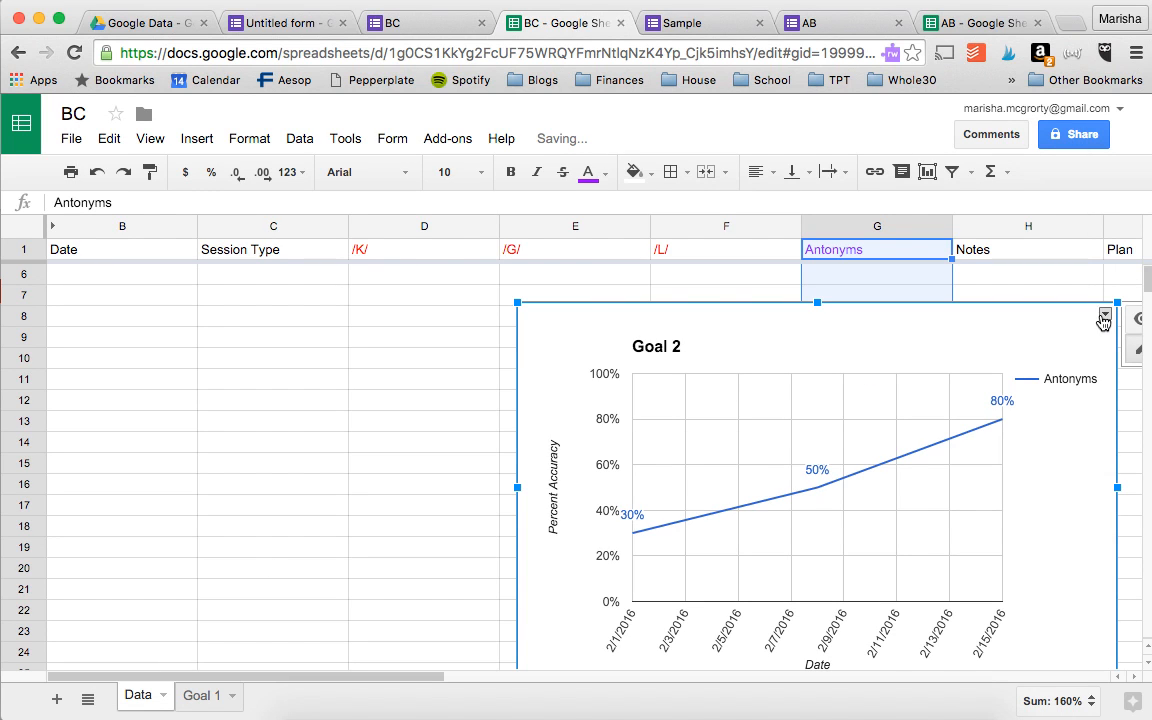
# - Move the Goal 2 chart to its own sheet and place that sheet after Goal 1
pyautogui.click(1105, 314)
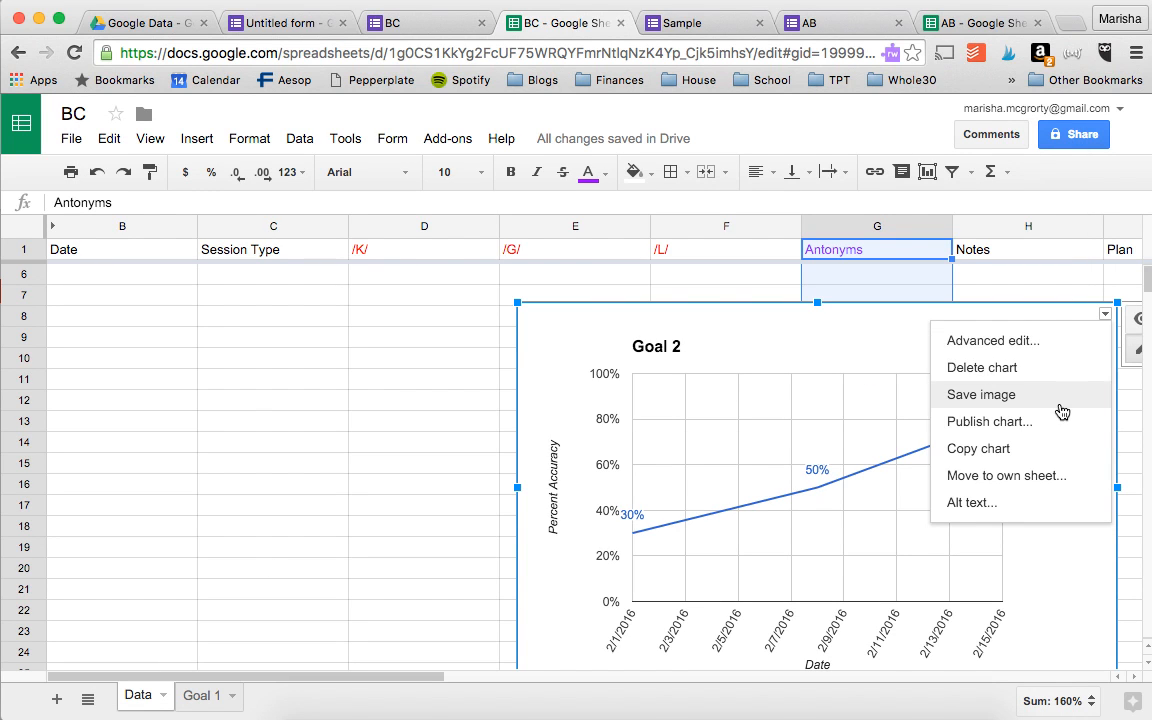
pyautogui.click(1021, 475)
pyautogui.moveTo(214, 692); pyautogui.dragTo(319, 698)
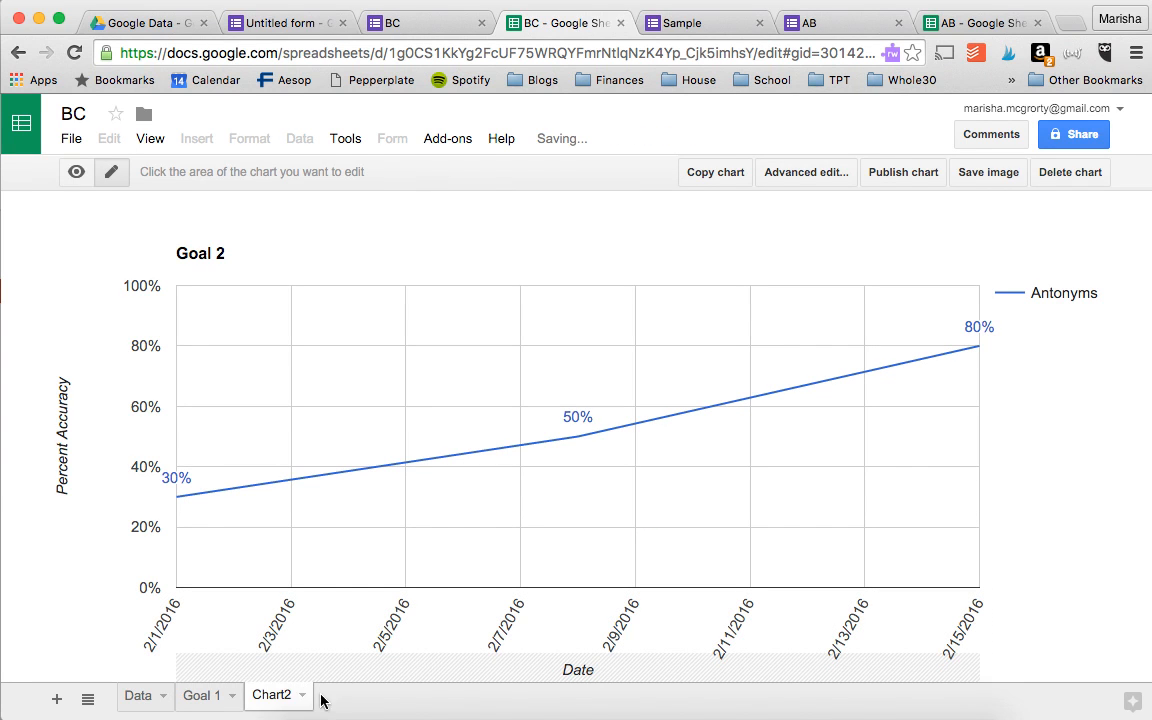
# - Rename the new chart sheet as Goal 2
pyautogui.doubleClick(270, 696)
pyautogui.write('Goal 2')
pyautogui.press('Return')
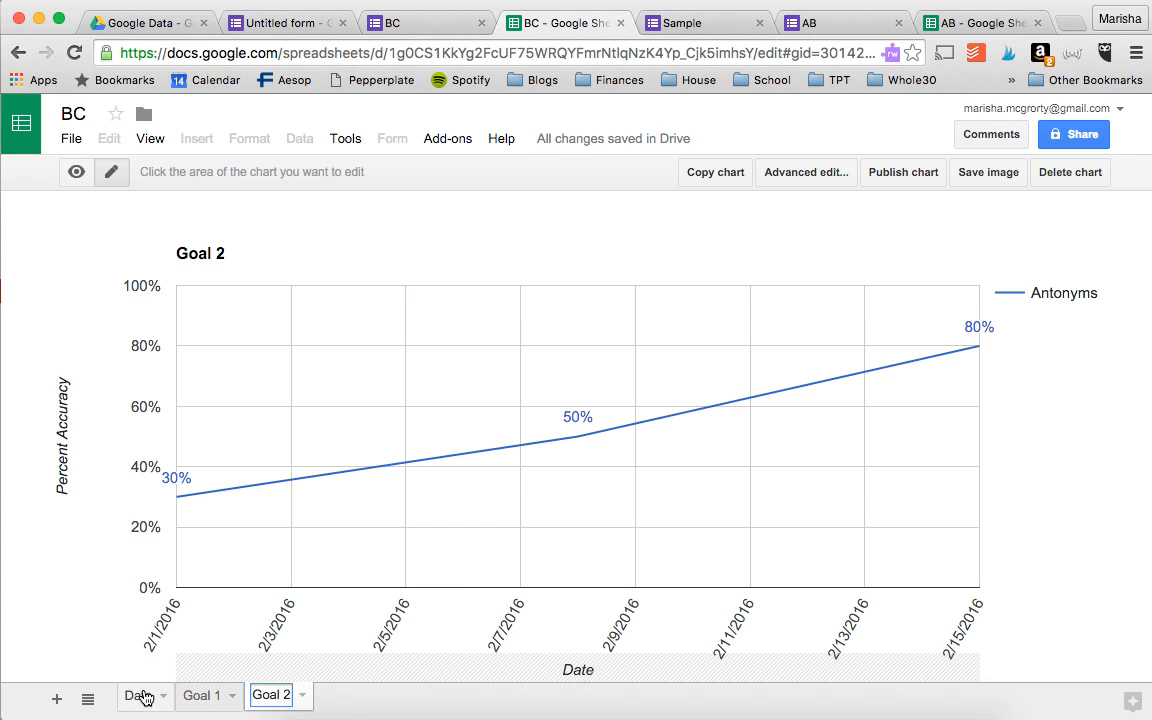
# - Return to the Data sheet and look over the recorded session dates down to the first empty row
pyautogui.click(140, 695)
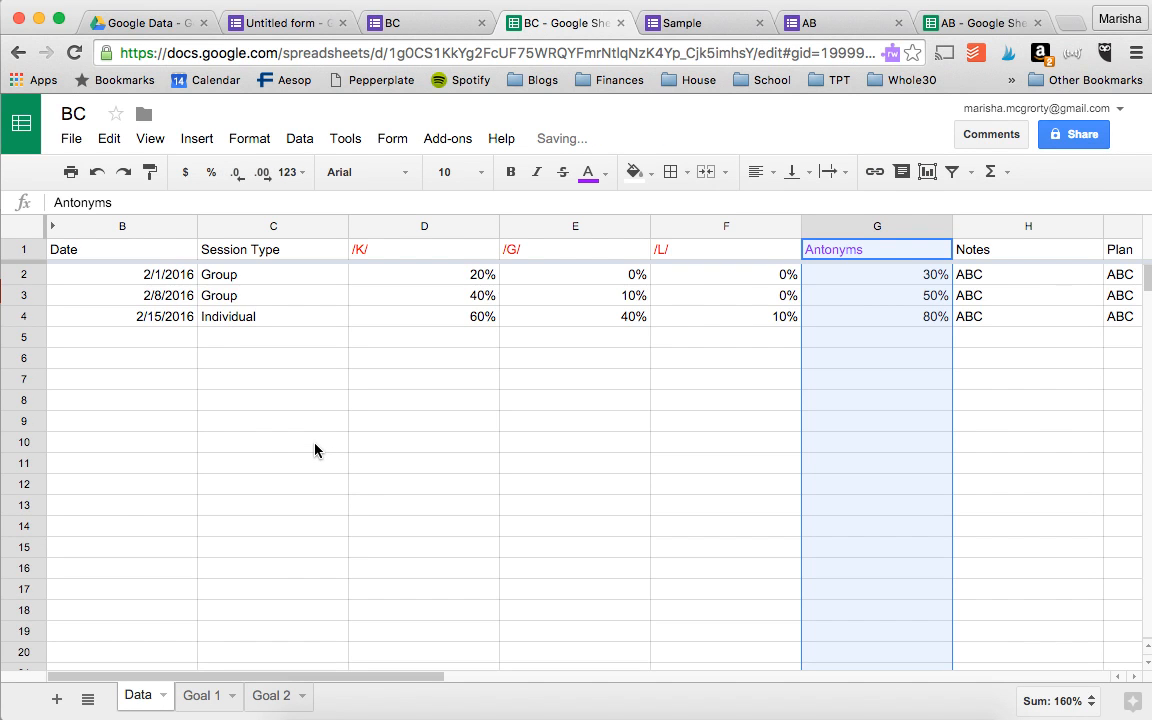
pyautogui.click(157, 300)
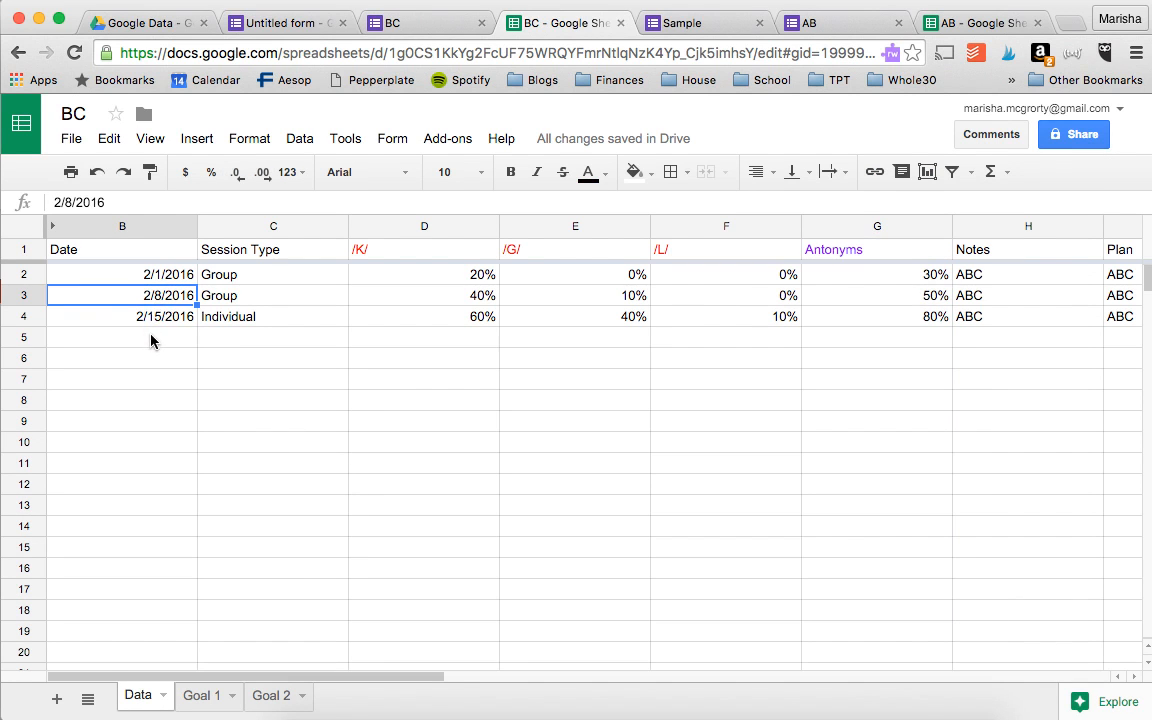
pyautogui.click(149, 334)
# - Switch to the blank BC form and start a response dated 02/29/2016 with session type Group
pyautogui.click(414, 26)
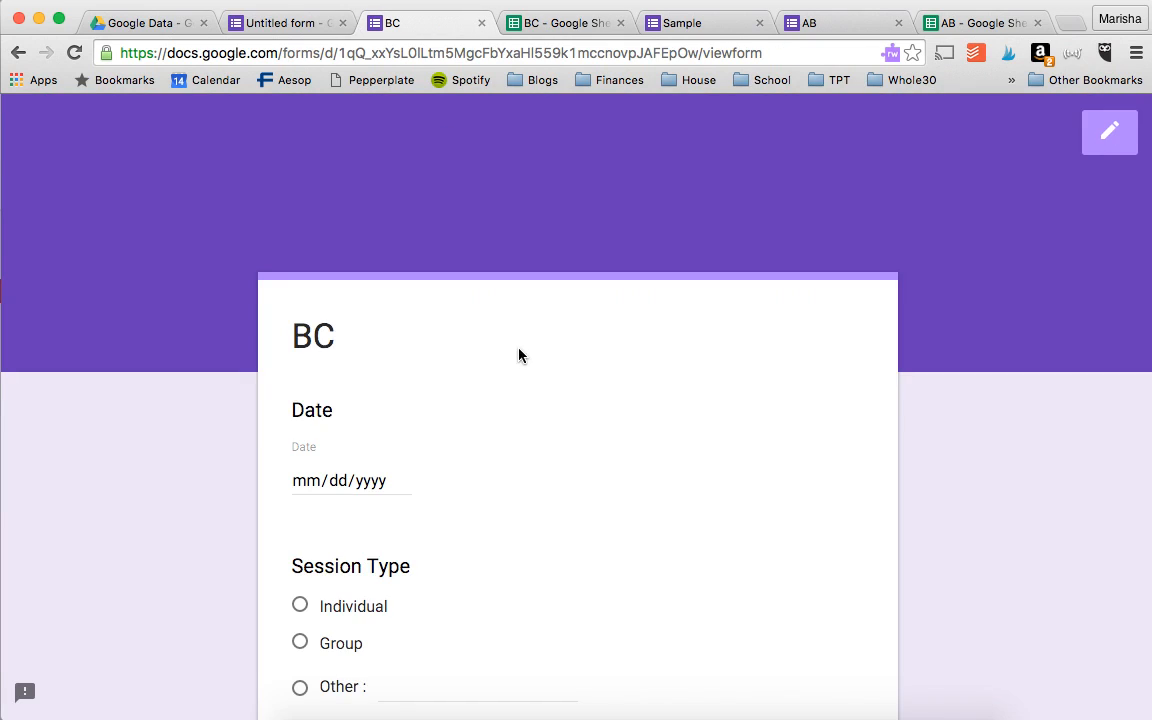
pyautogui.scroll(-2, 519, 355)
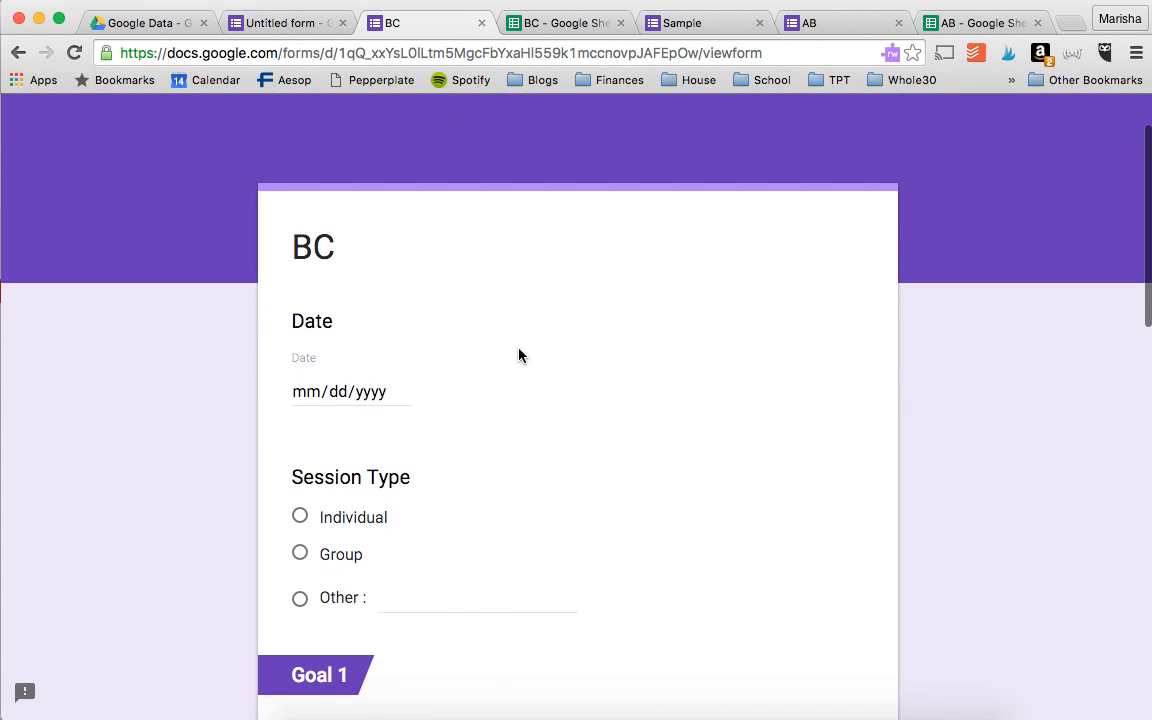
pyautogui.click(398, 391)
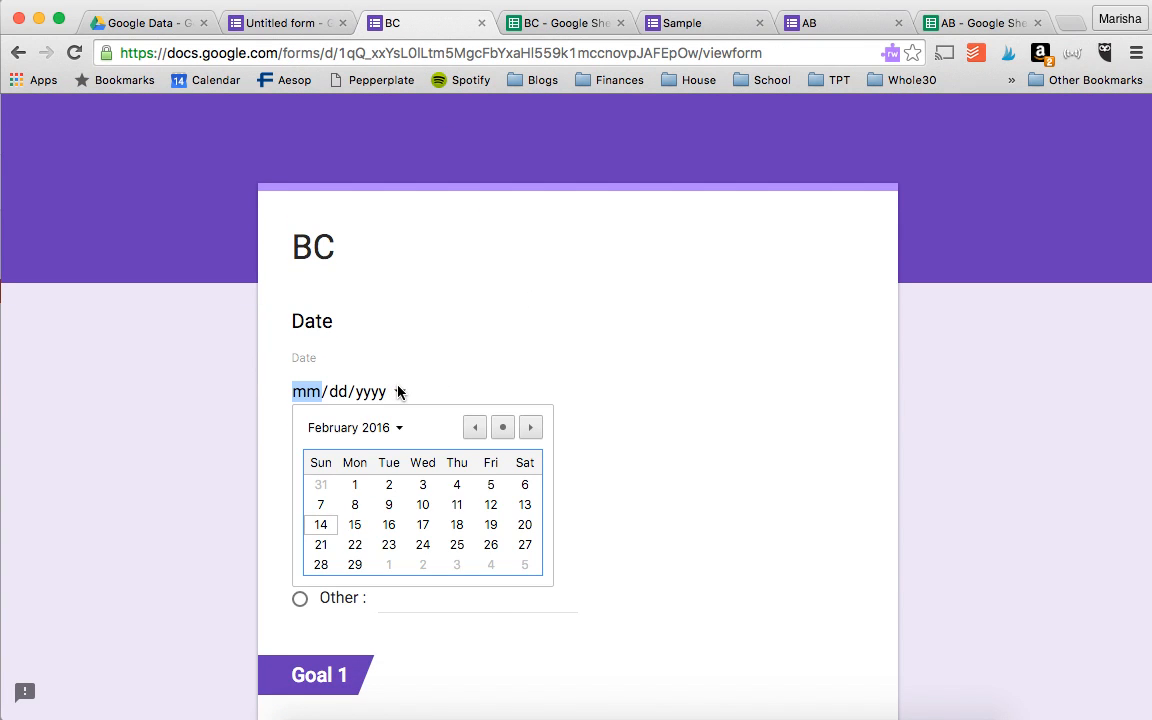
pyautogui.click(355, 565)
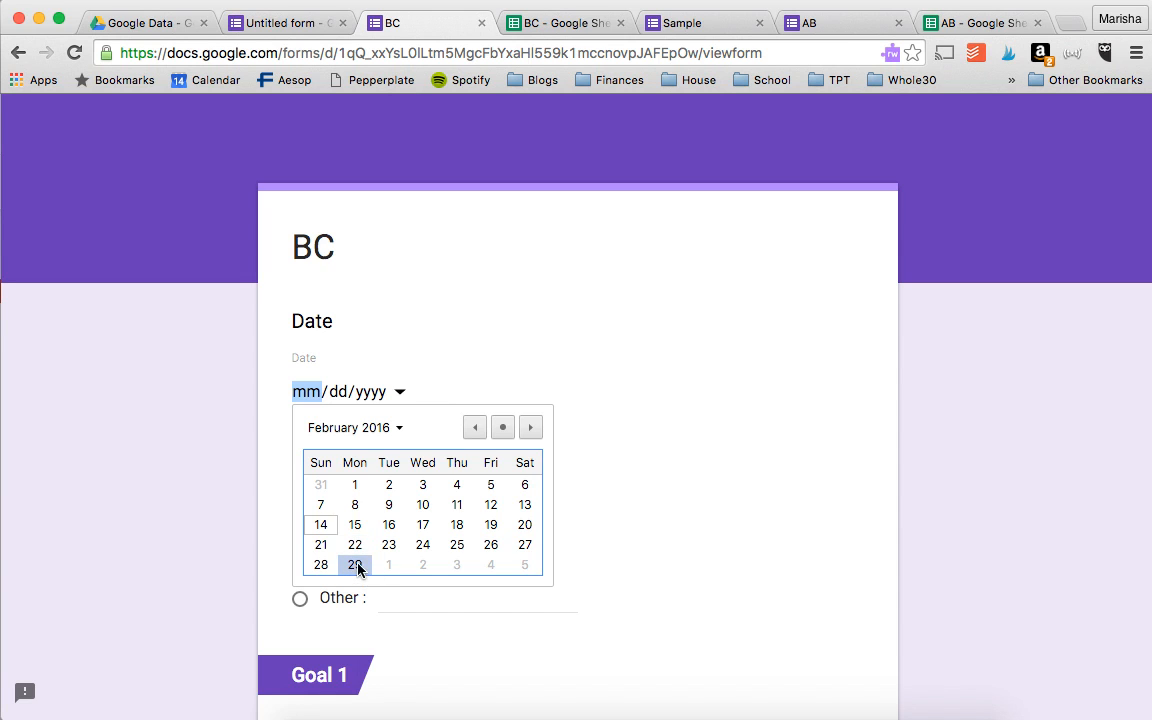
pyautogui.click(300, 556)
# - Fill in the Goal 1 answers with 80% for /K/, 80% for /G/ and 20% for /L/
pyautogui.scroll(-5, 452, 496)
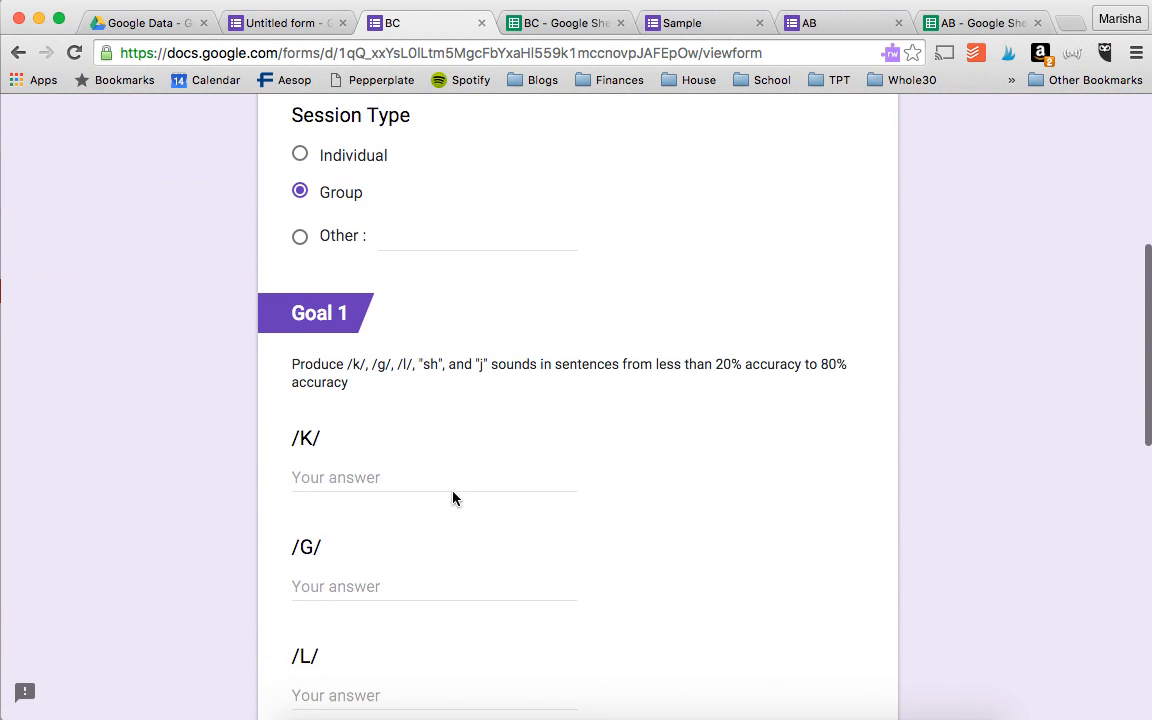
pyautogui.click(346, 474)
pyautogui.write('80')
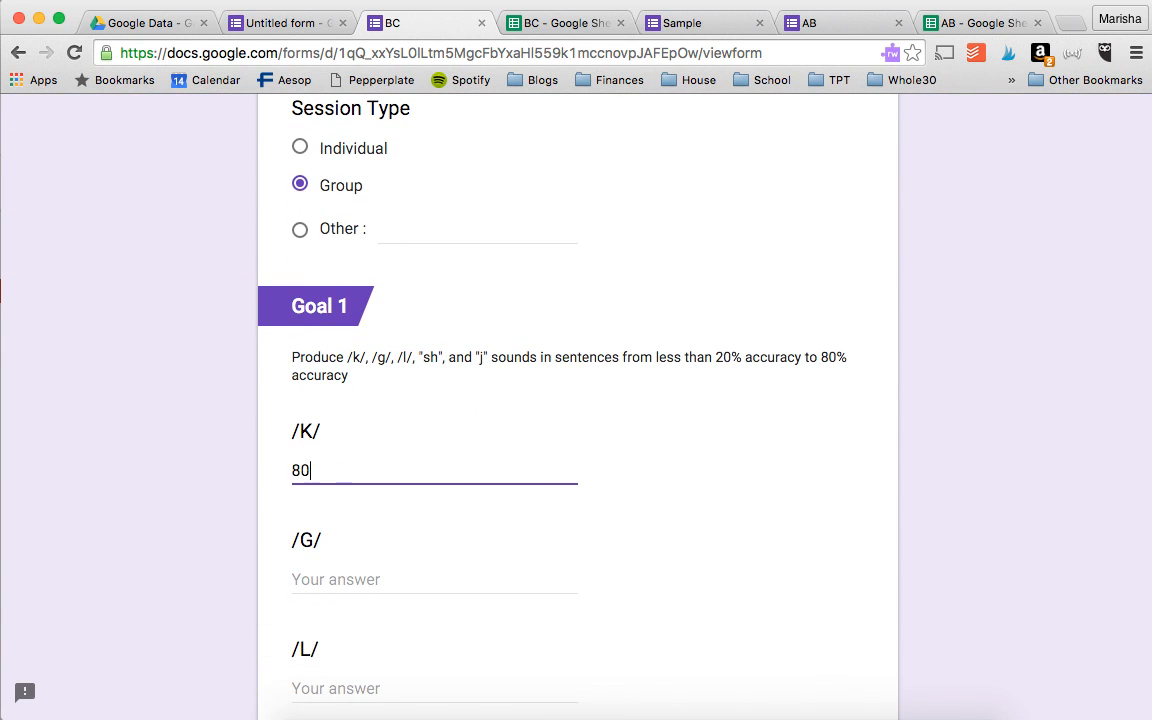
pyautogui.write('%')
pyautogui.click(296, 579)
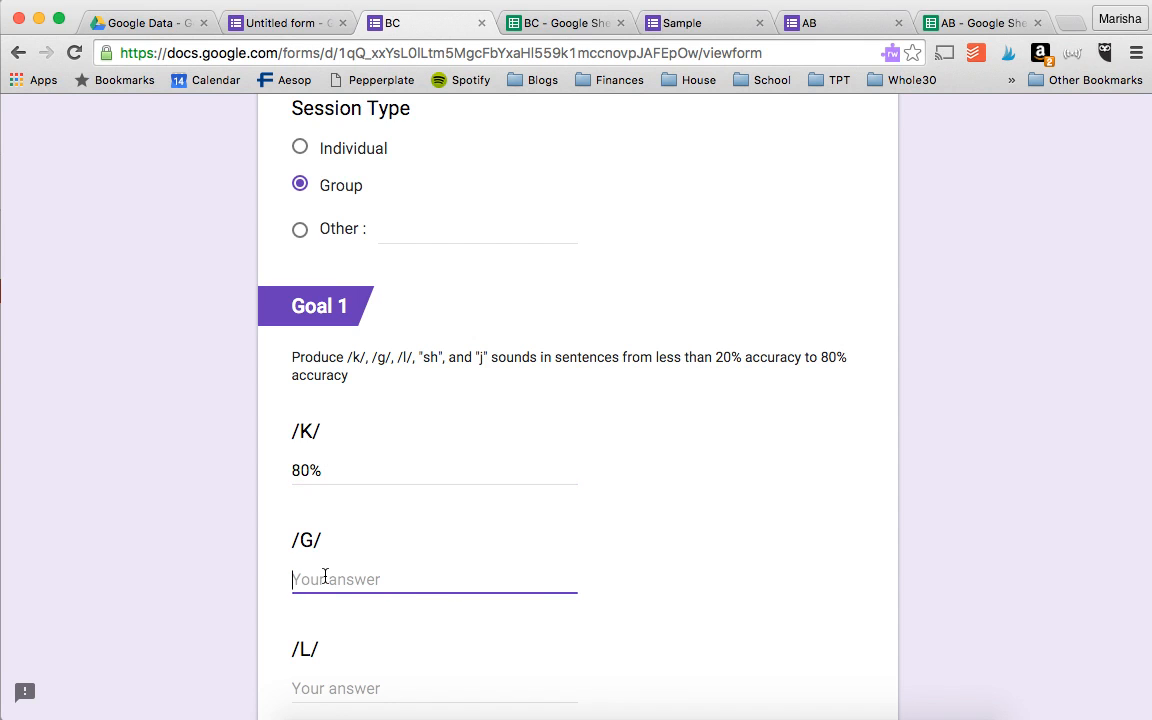
pyautogui.write('80%')
pyautogui.click(320, 686)
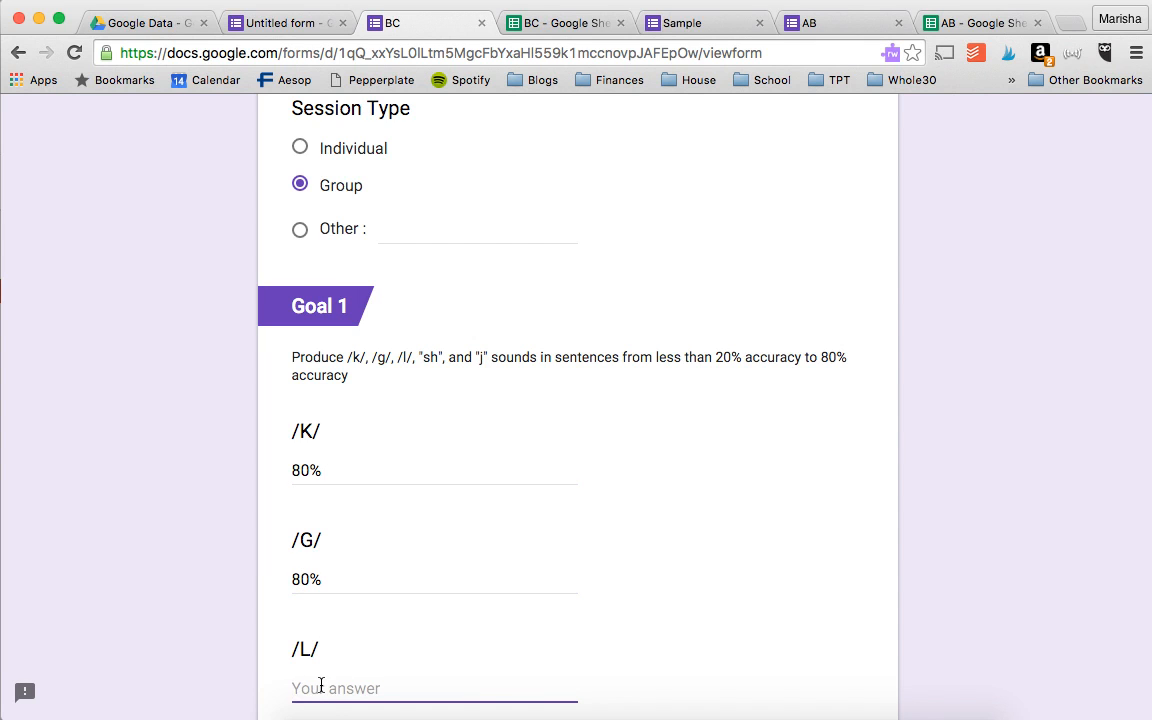
pyautogui.write('20%')
# - Enter 90% as the Antonyms answer under Goal 2
pyautogui.scroll(-5, 357, 633)
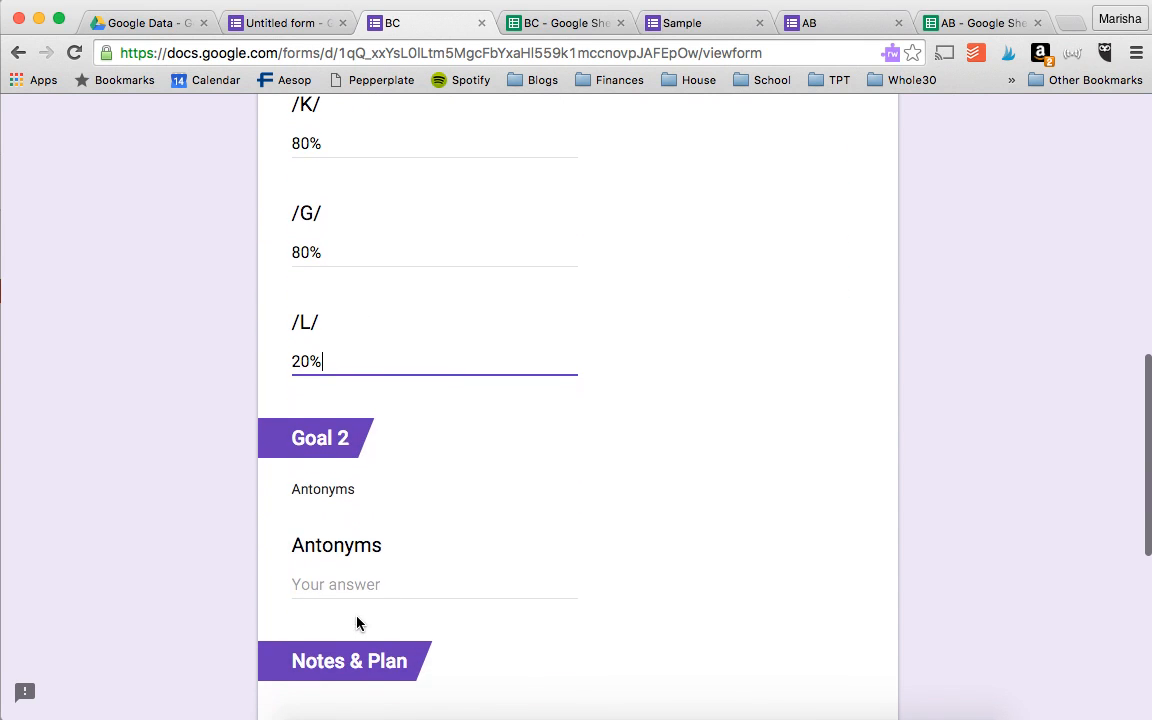
pyautogui.click(341, 584)
pyautogui.write('90%')
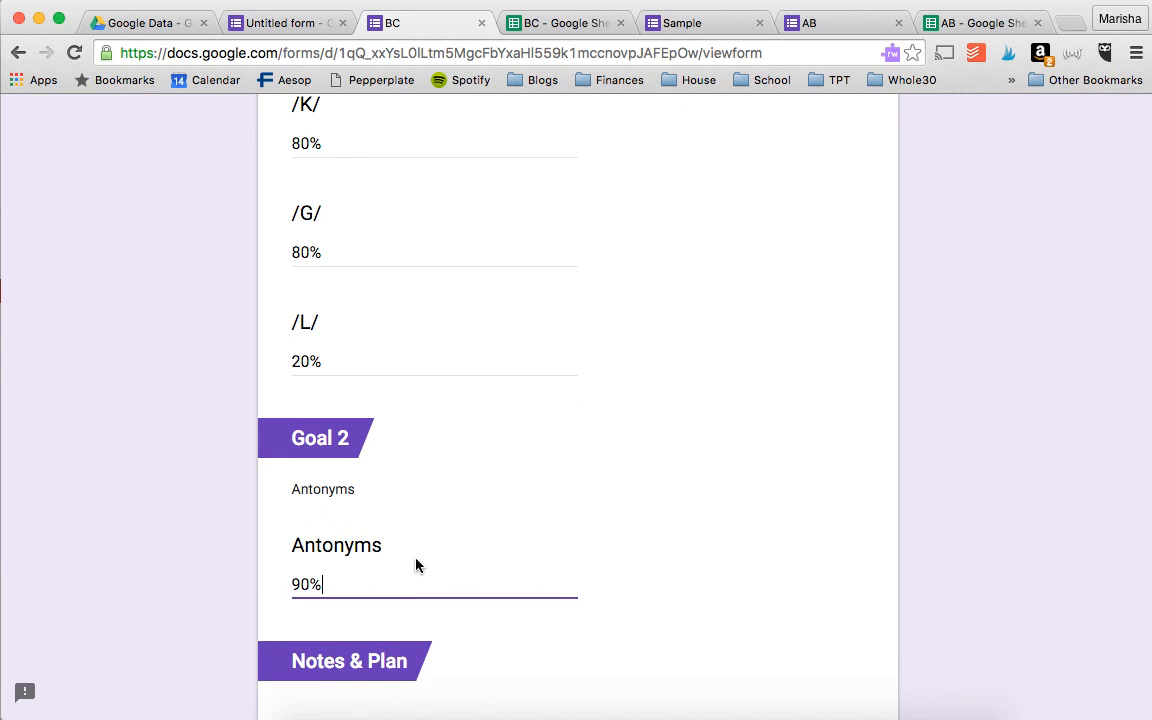
pyautogui.click(530, 548)
# - Enter ABC for both Notes and Plan, and submit the form response
pyautogui.scroll(-3, 478, 519)
pyautogui.click(355, 509)
pyautogui.write('ABC')
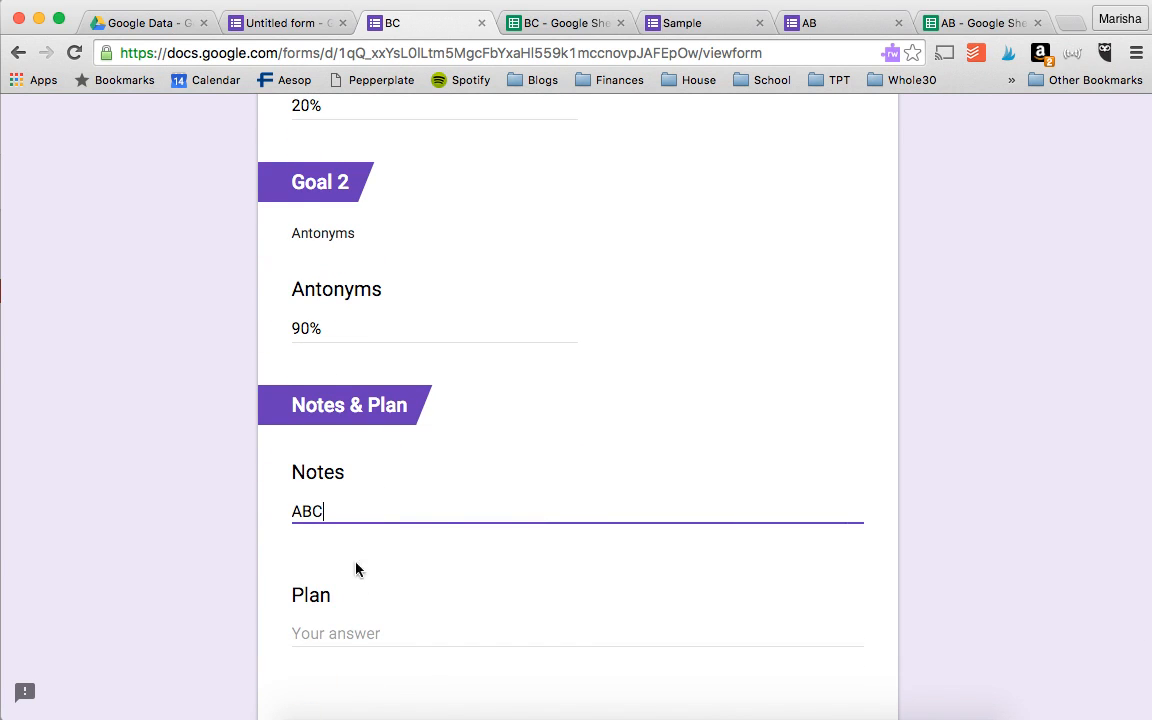
pyautogui.click(351, 625)
pyautogui.write('AC')
pyautogui.press('BackSpace')
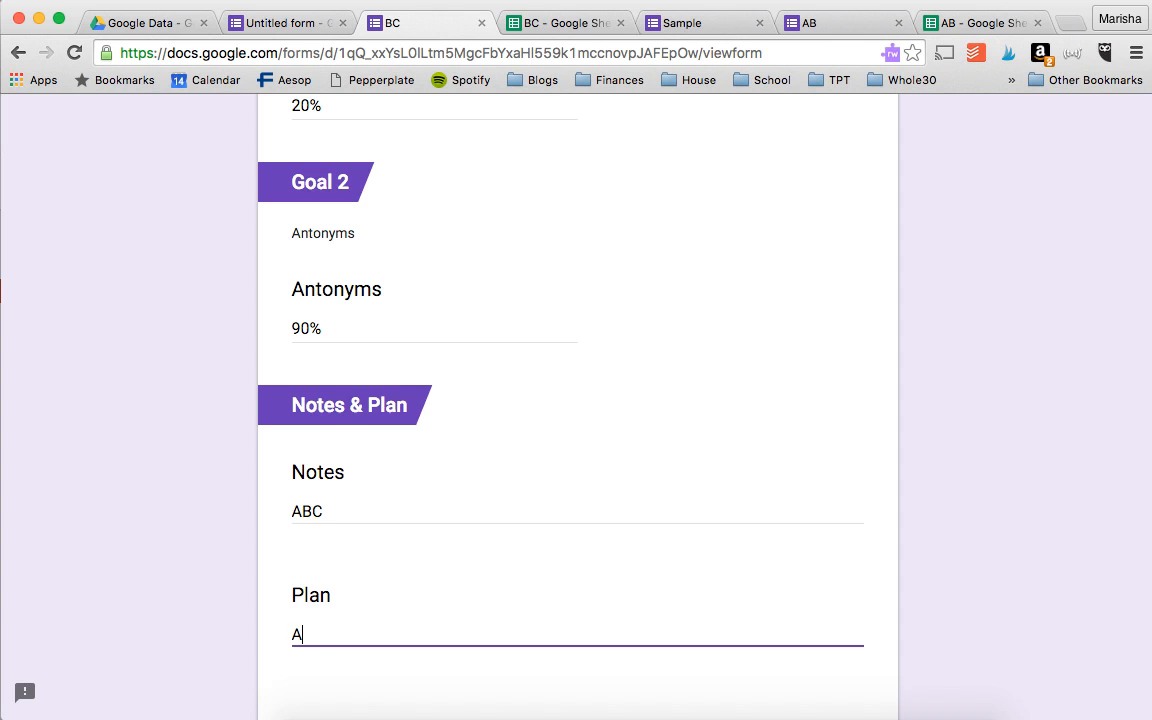
pyautogui.write('BC')
pyautogui.click(475, 590)
pyautogui.scroll(-3, 476, 590)
pyautogui.click(386, 558)
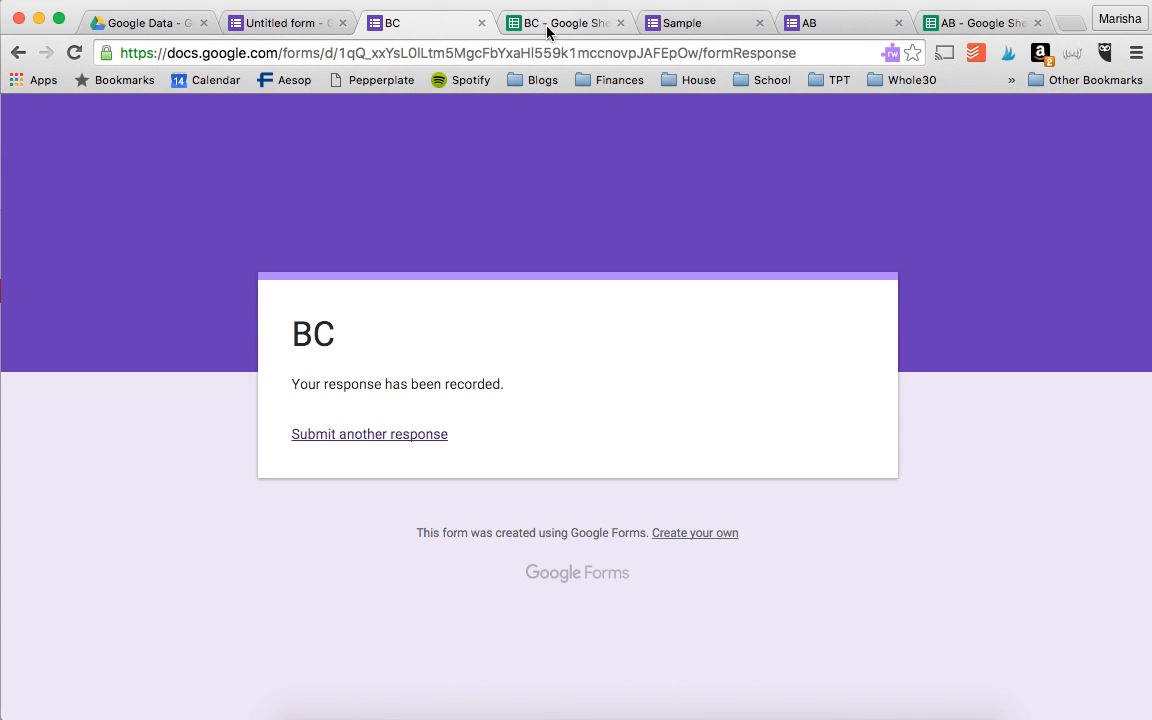
# - Switch to the BC spreadsheet, check the new response on the Data sheet and the Goal 1 chart, and return to Data
pyautogui.click(548, 28)
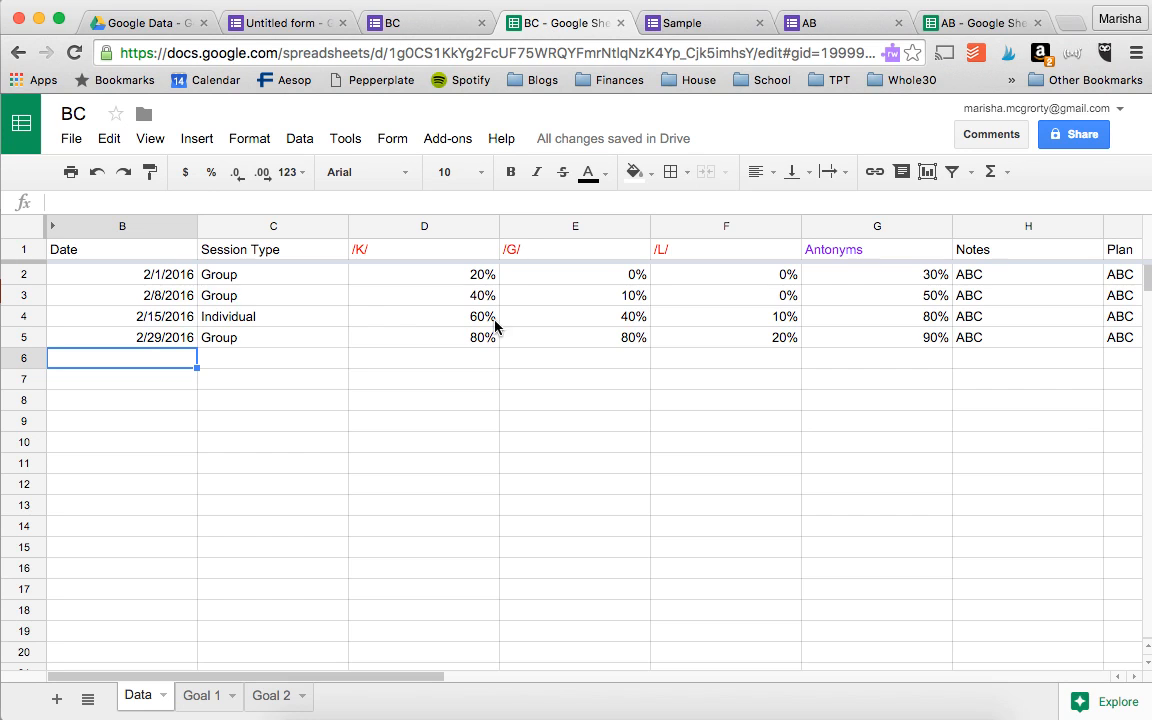
pyautogui.hscroll(5, 624, 340)
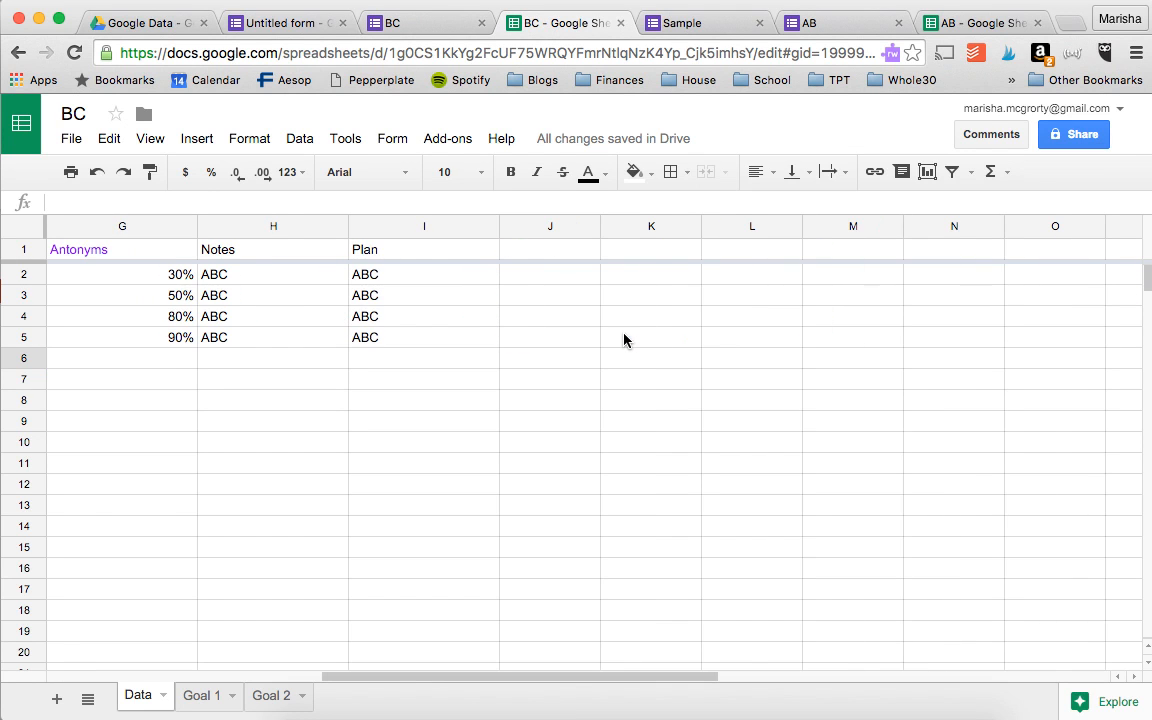
pyautogui.hscroll(-5, 345, 313)
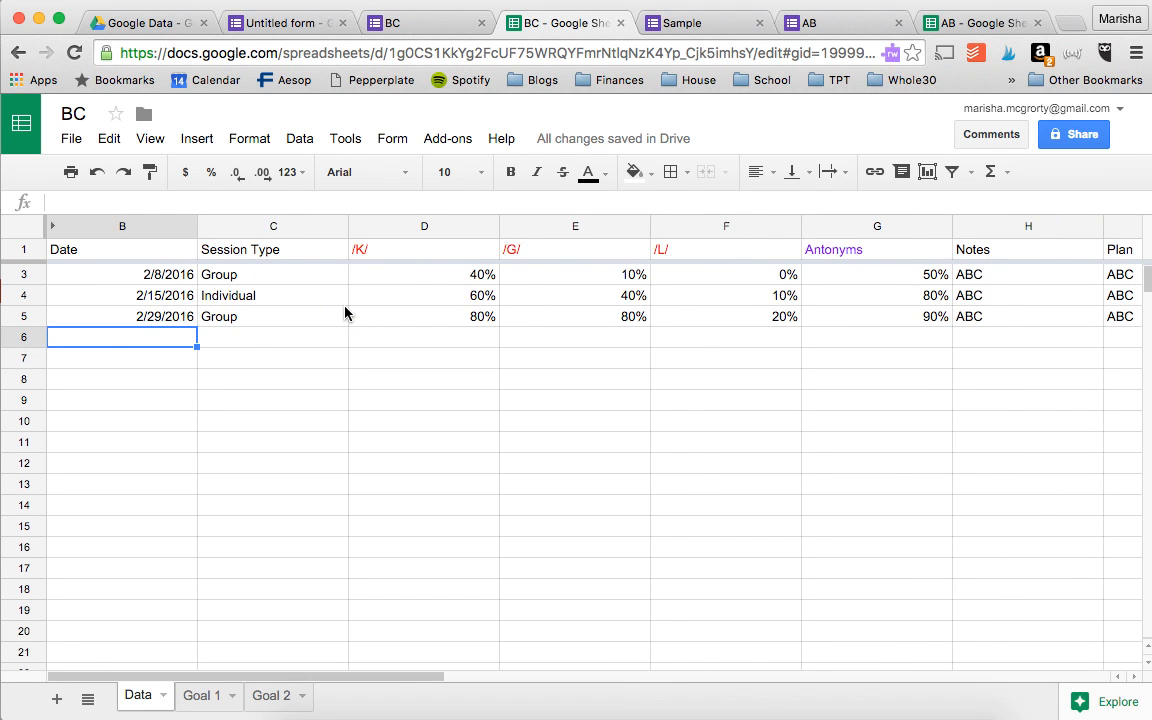
pyautogui.scroll(1, 224, 437)
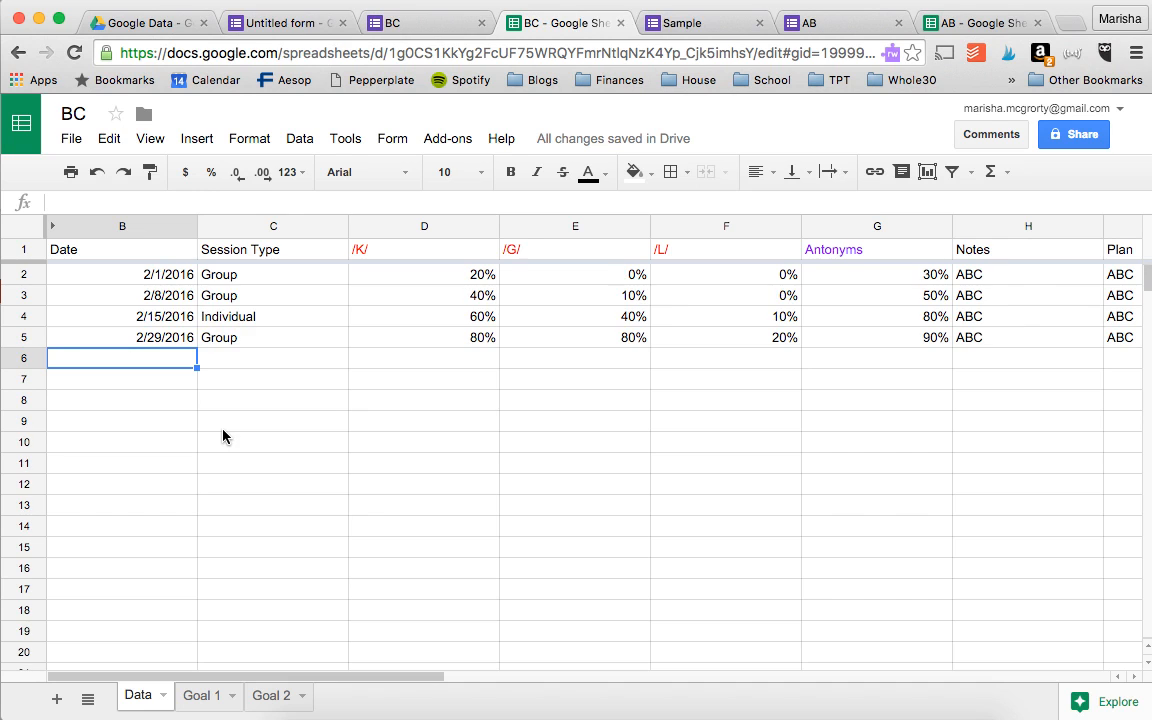
pyautogui.click(204, 699)
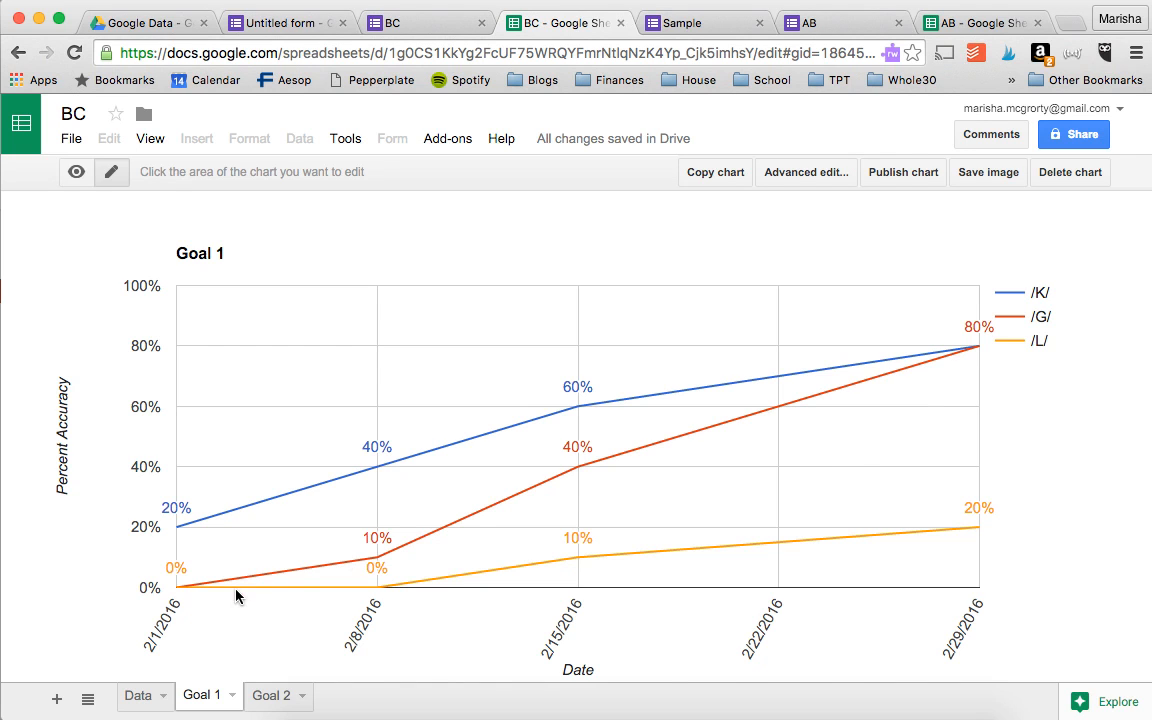
pyautogui.click(138, 696)
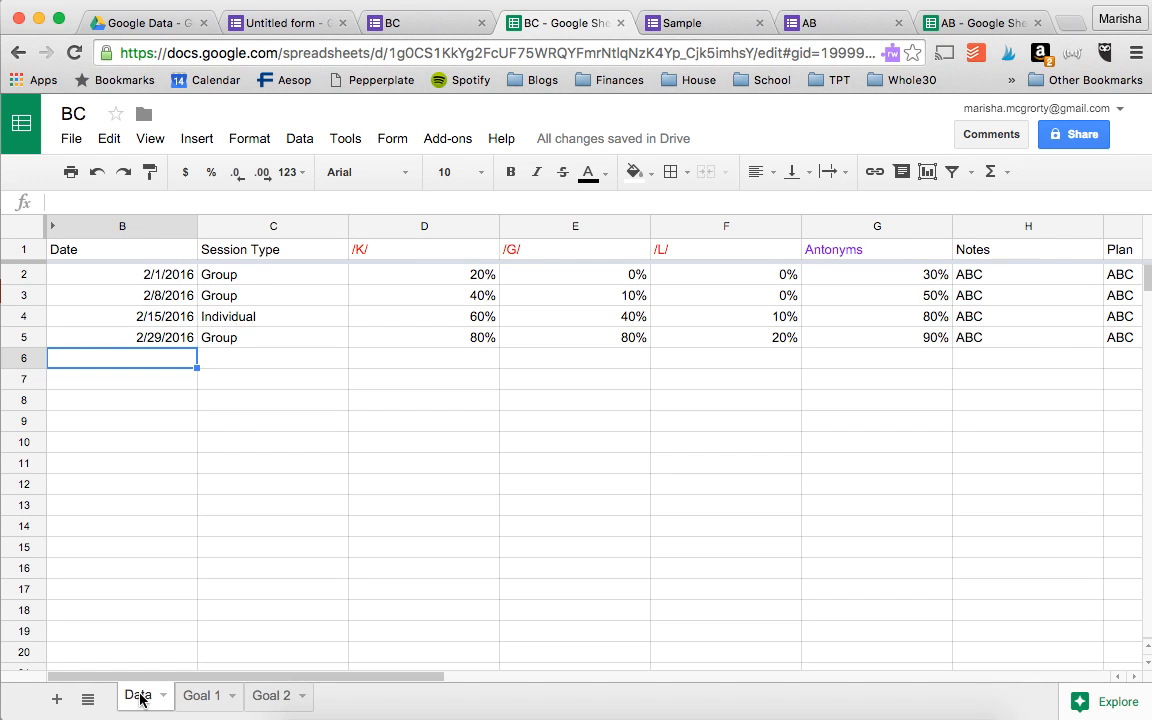